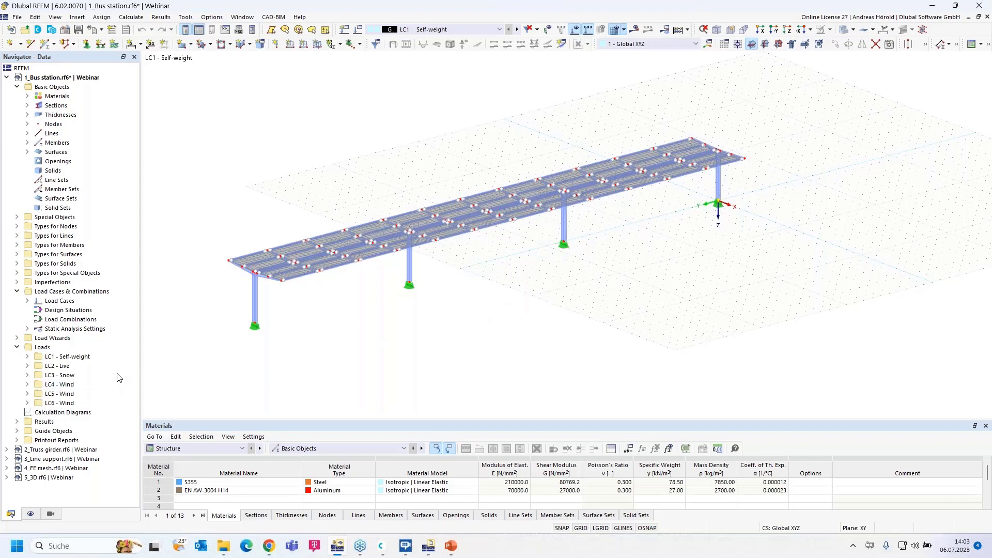
Start a new guideline of type Parallel to X in the XY plane of the global coordinate system.
left_click(17, 431)
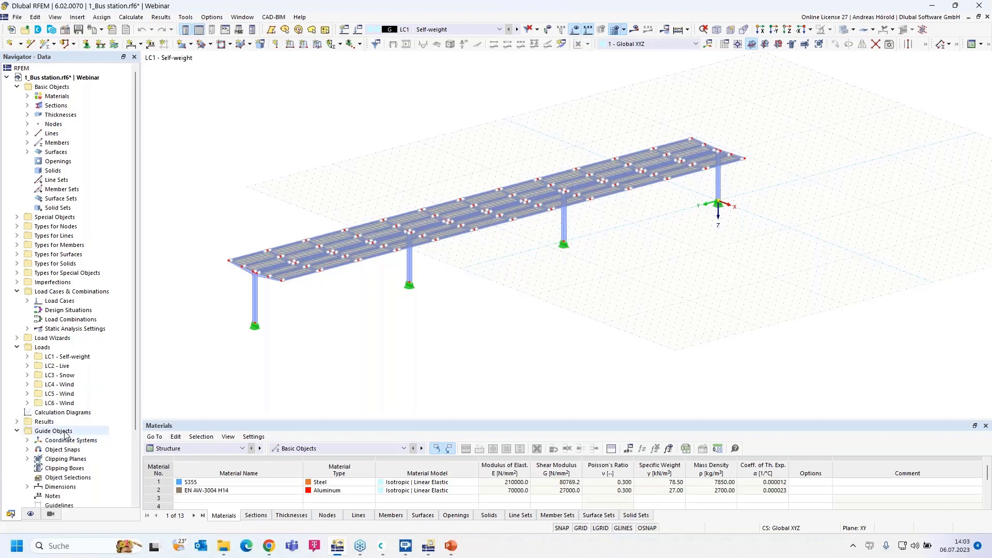
scroll(65, 435, "down", 3)
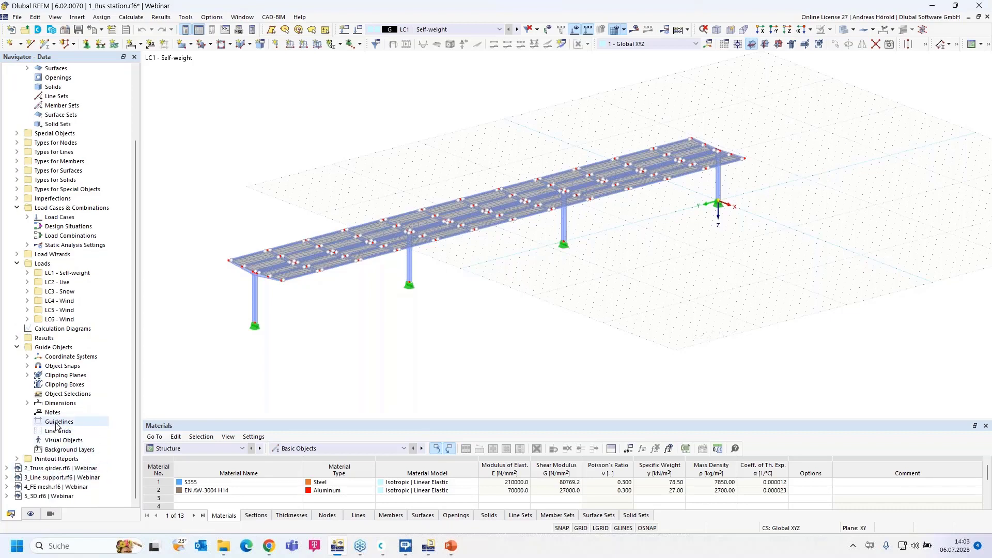
right_click(57, 423)
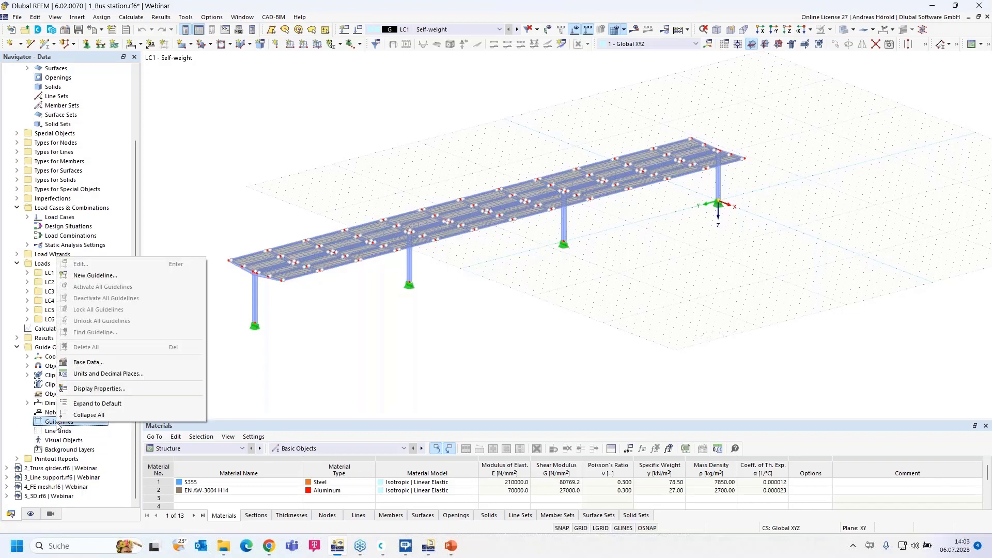
left_click(113, 278)
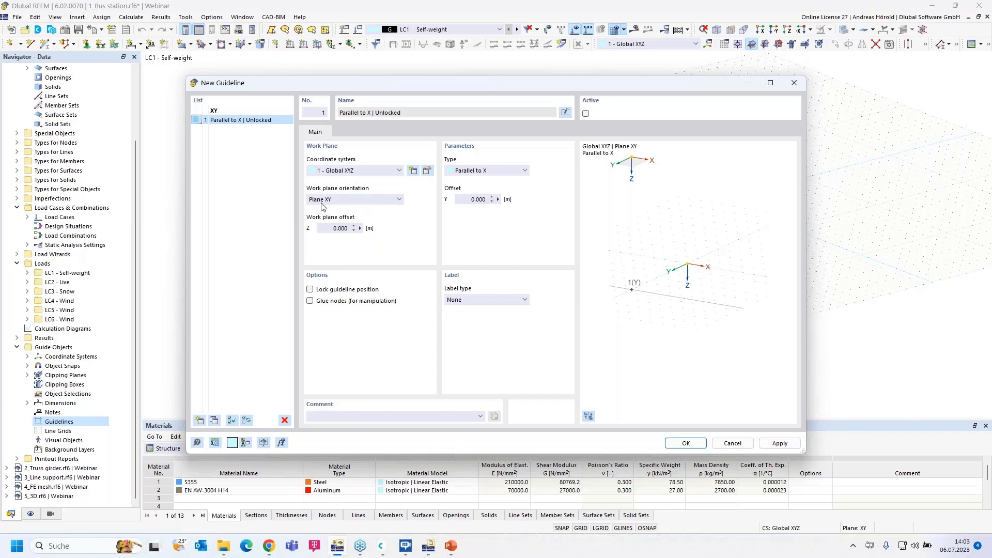
left_click_drag(562, 88, 345, 169)
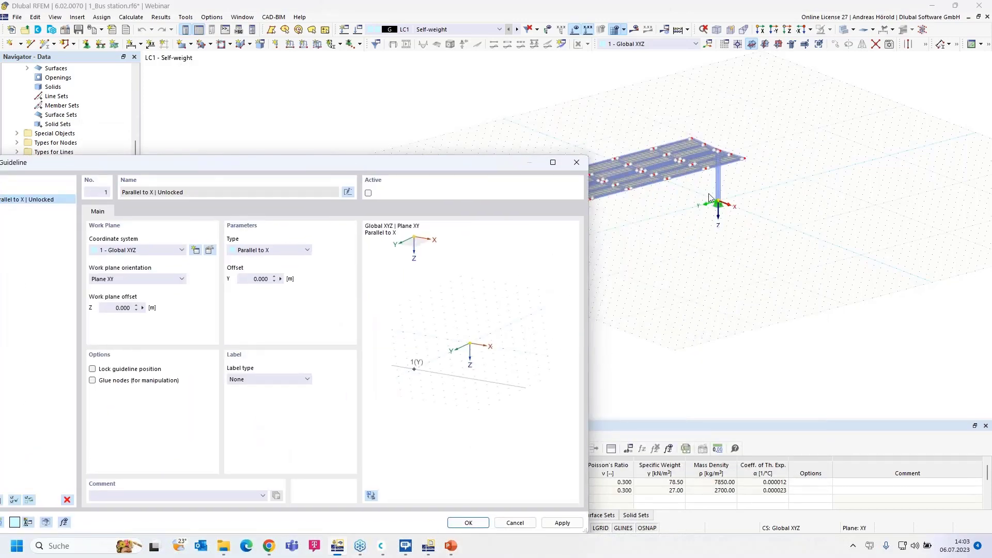
left_click_drag(379, 171, 560, 90)
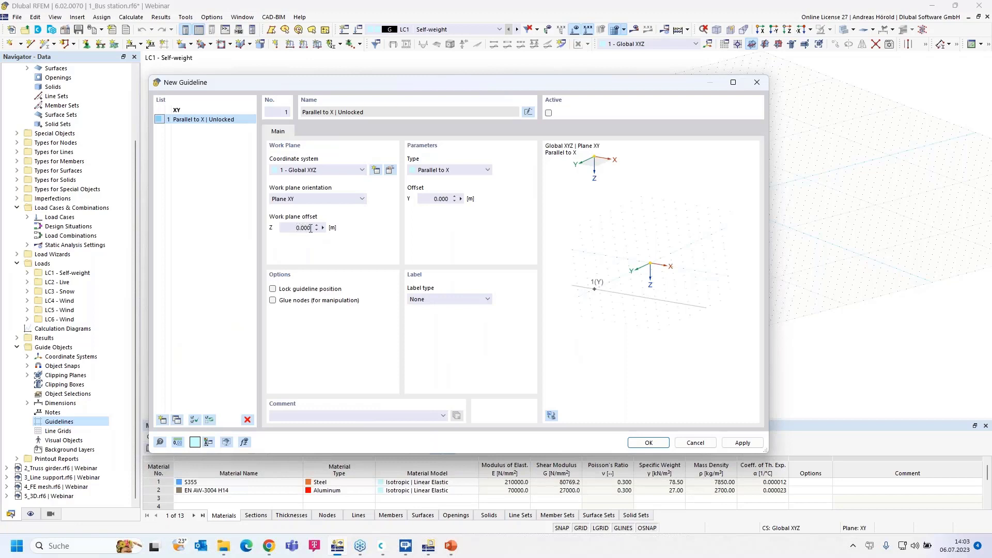
left_click(460, 171)
left_click(458, 170)
left_click_drag(573, 85, 463, 100)
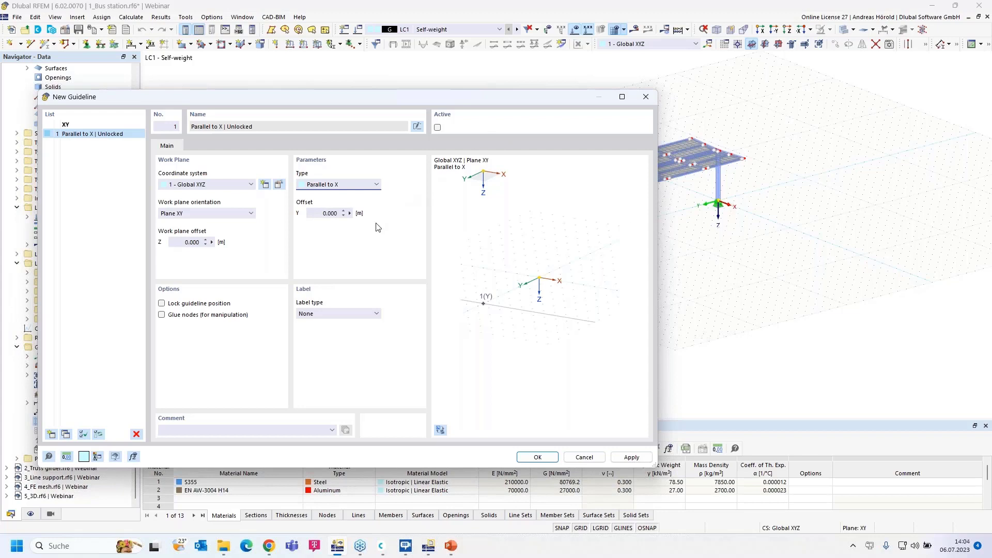
Give the new guideline the user-defined label A and apply it to the model.
left_click(338, 315)
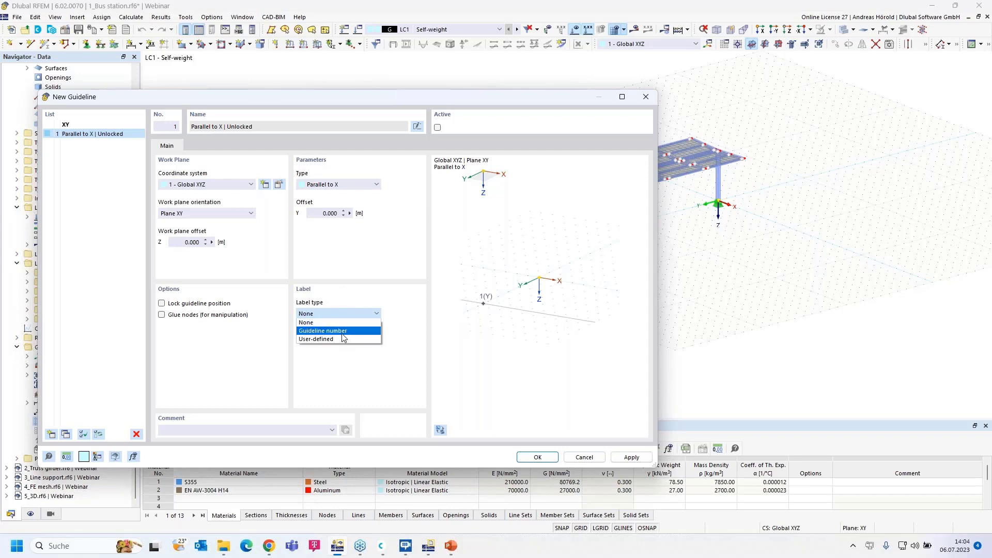
left_click(346, 332)
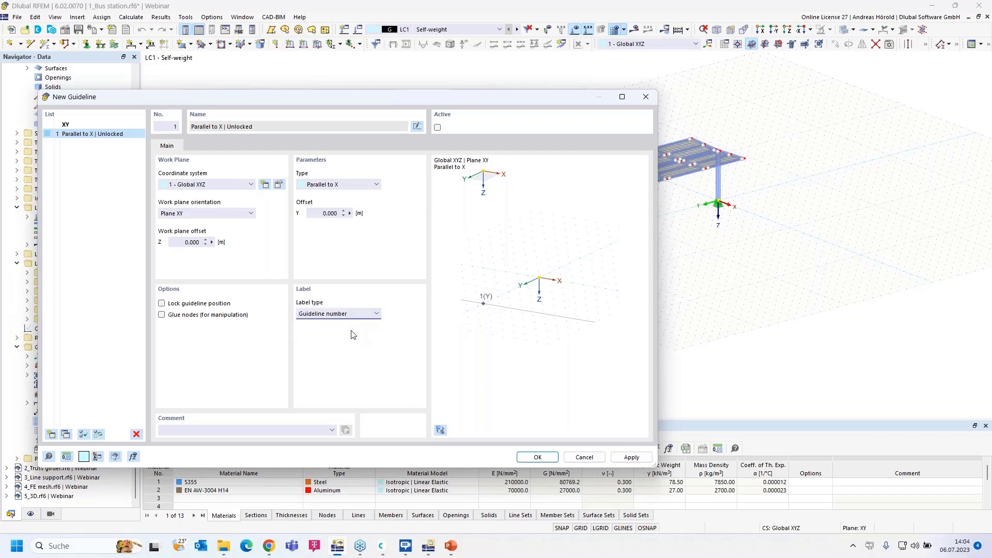
left_click(345, 316)
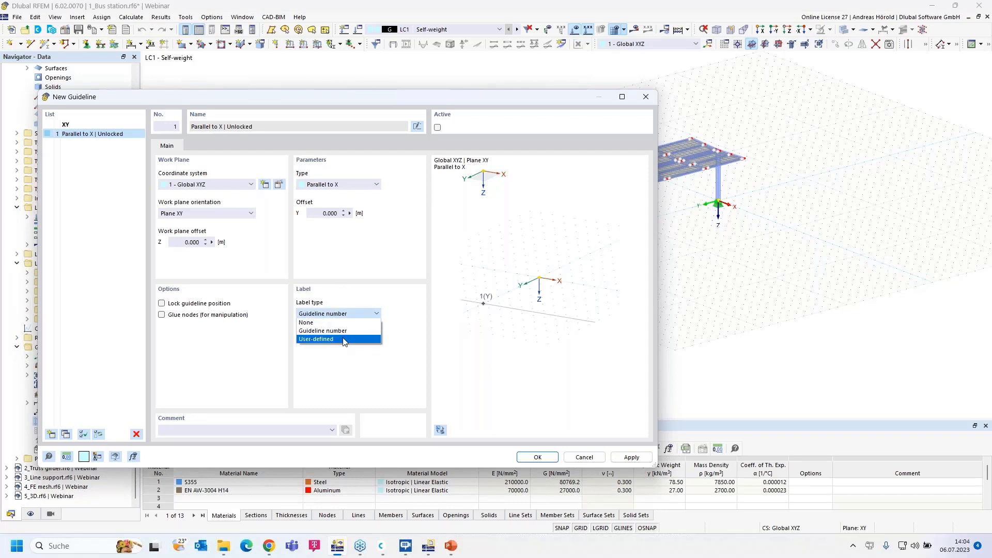
left_click(344, 339)
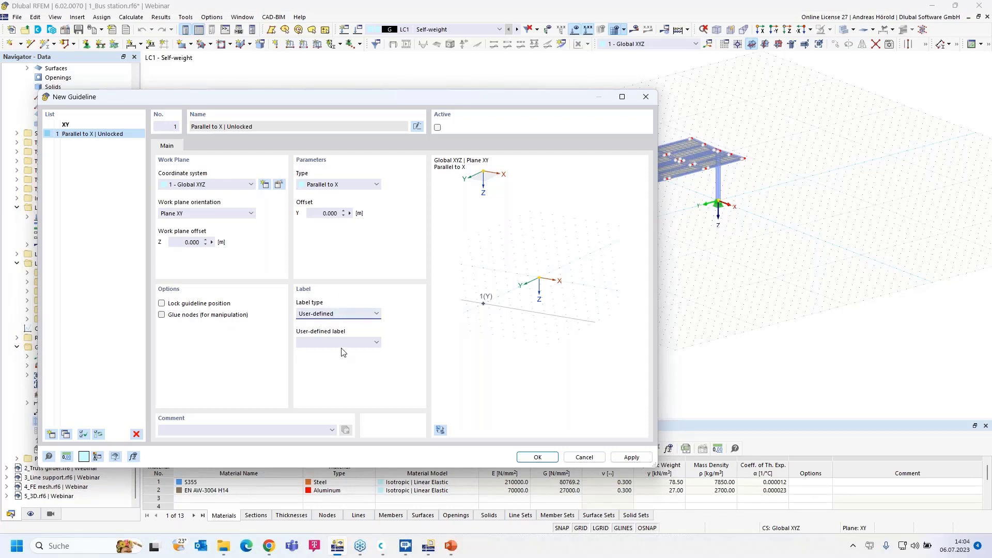
left_click(378, 344)
left_click(630, 458)
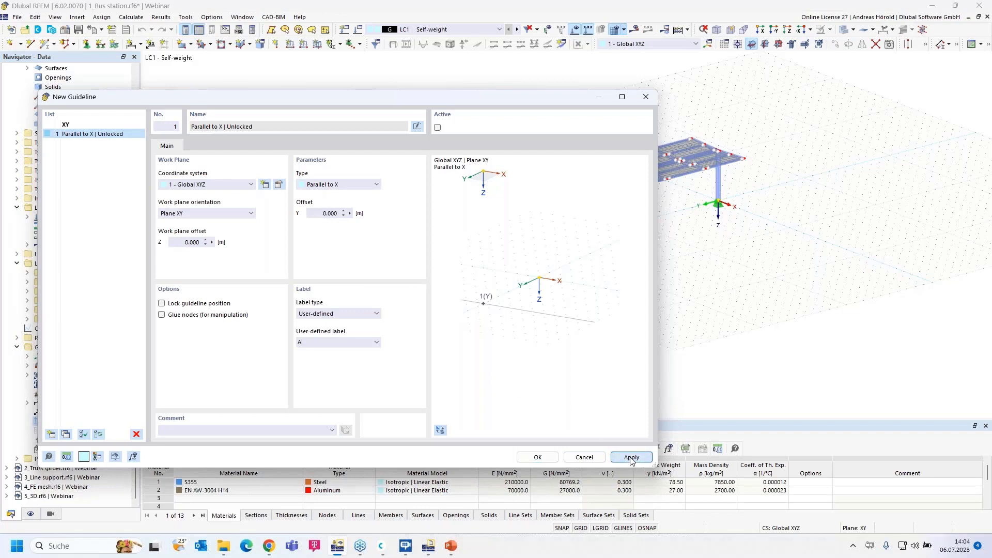
left_click_drag(560, 98, 392, 159)
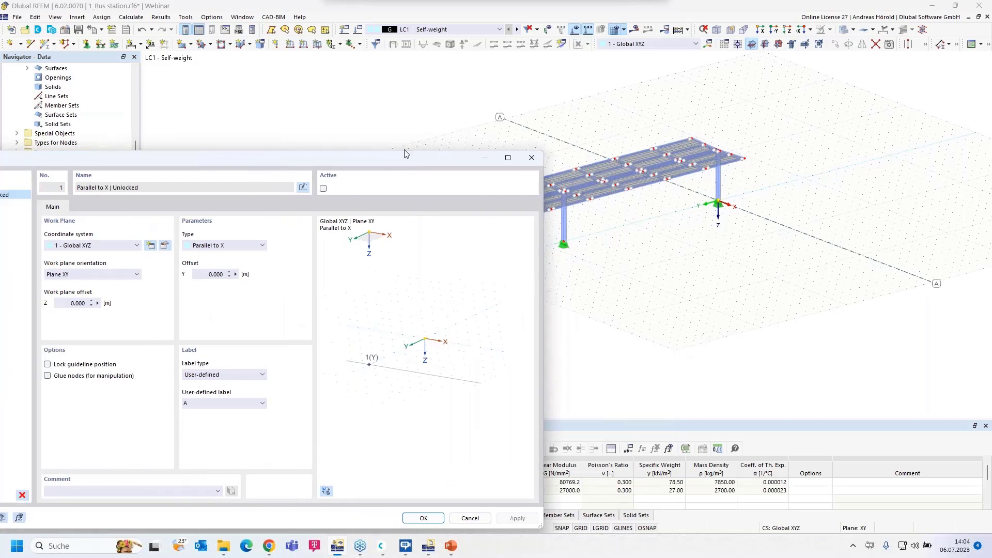
left_click_drag(264, 159, 579, 91)
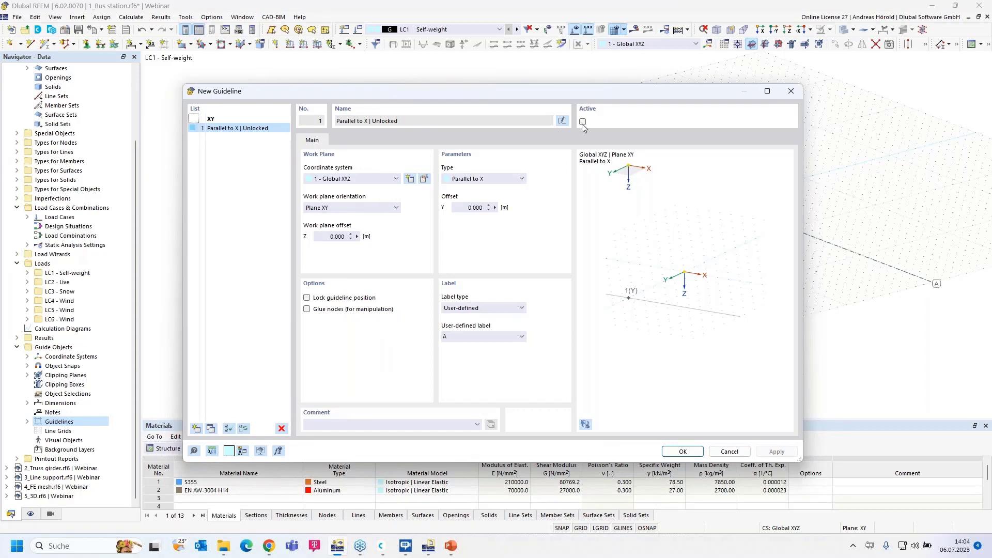
Copy guideline A with an 18 m Y offset measured between the first two column bases, and label the copy B.
left_click(211, 427)
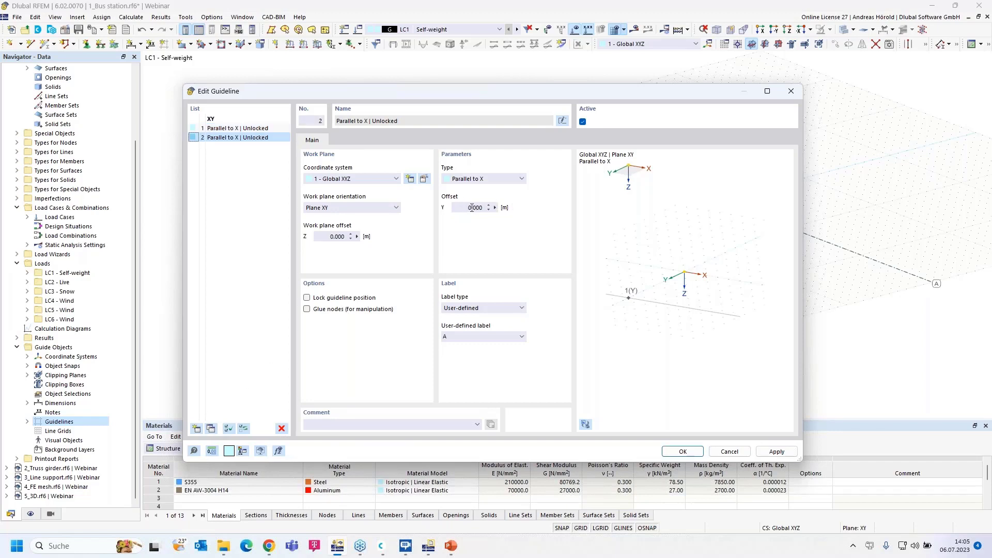
left_click(495, 209)
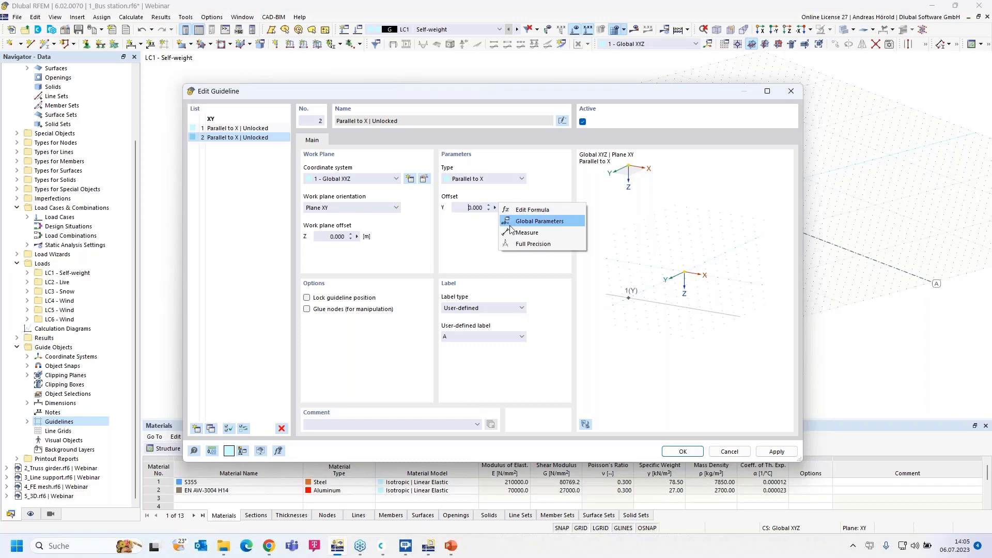
left_click(506, 233)
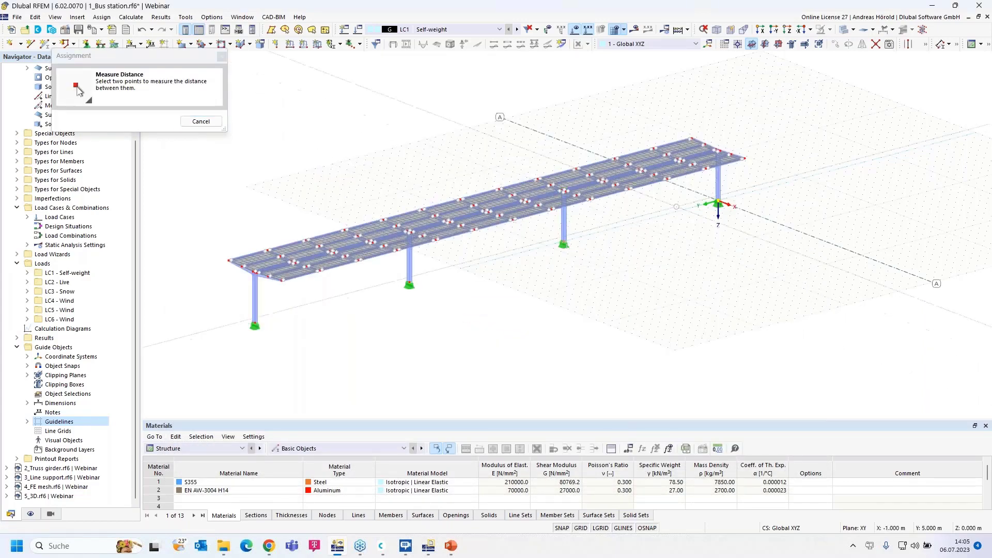
left_click(718, 201)
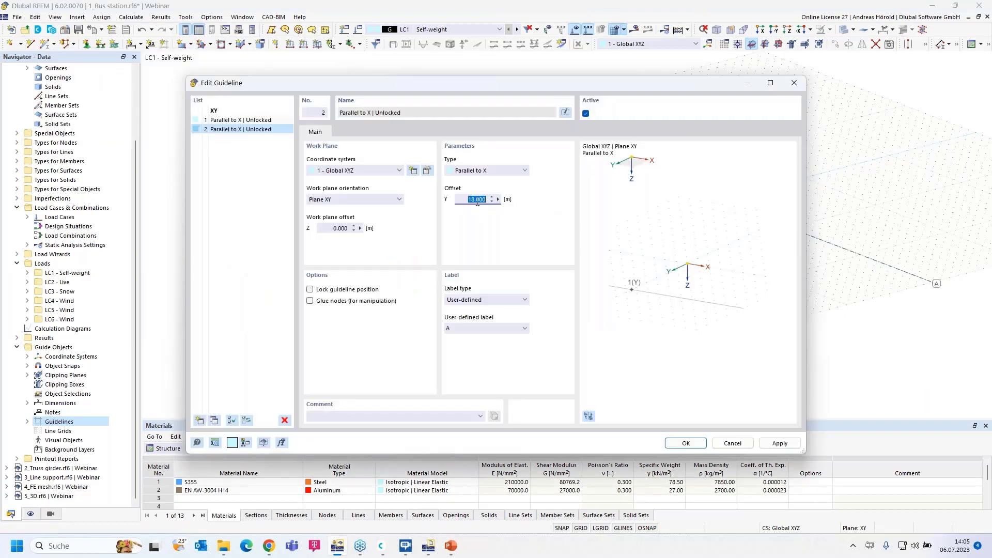
double_click(448, 329)
type("B")
left_click(780, 444)
left_click_drag(695, 84, 716, 70)
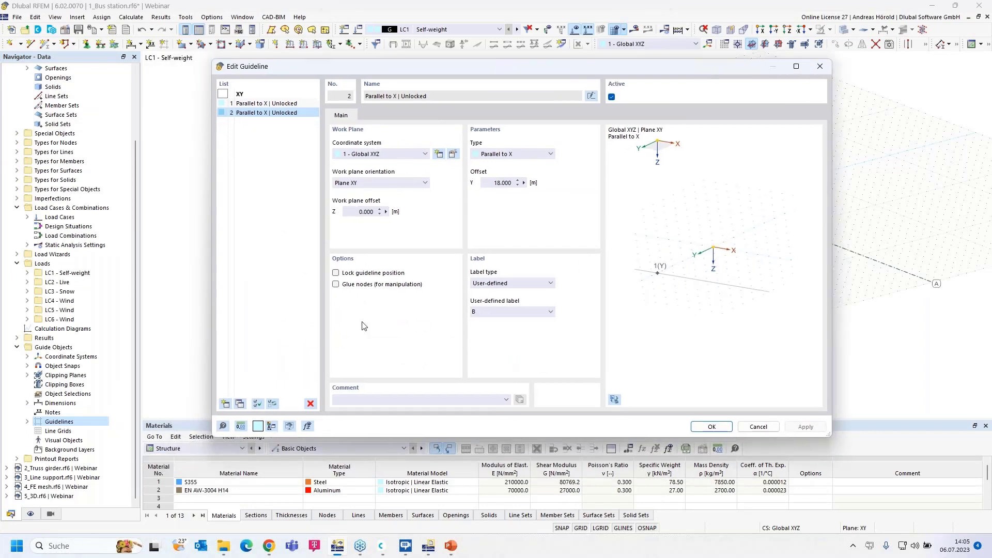
Copy guideline B with a Y offset of 36 m and label the copy C.
left_click(239, 404)
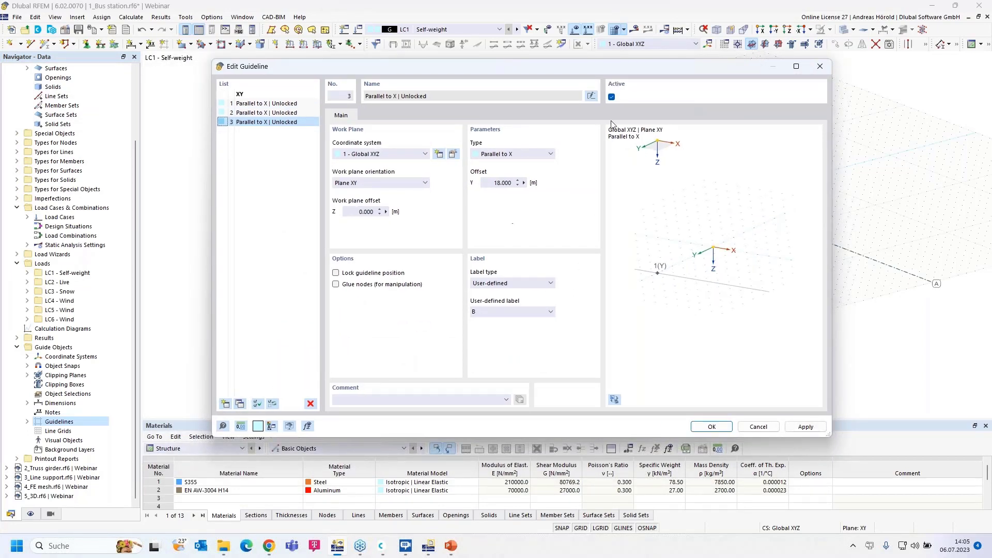
left_click(493, 184)
type("36")
left_click(474, 311)
left_click(805, 426)
left_click_drag(697, 67, 718, 100)
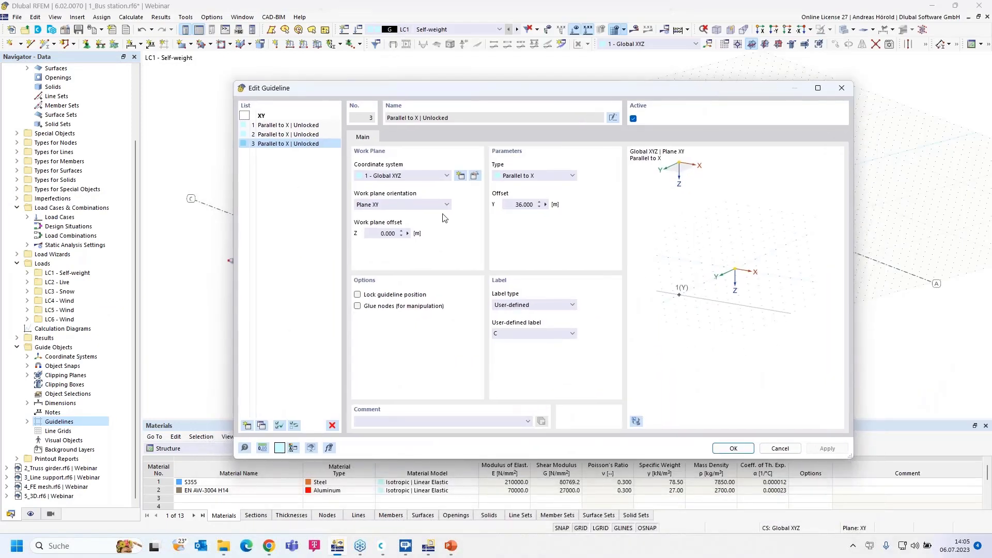
Copy guideline C with a Y offset of 54 m, label the copy D, and finish the guideline definition.
left_click(262, 426)
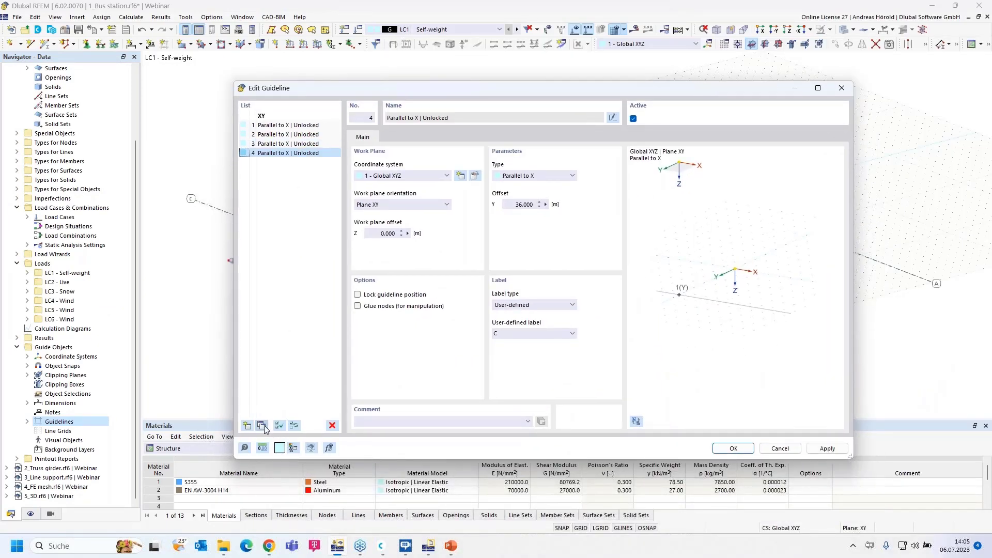
double_click(520, 204)
type("54")
left_click_drag(523, 333, 487, 331)
type("D")
left_click(733, 449)
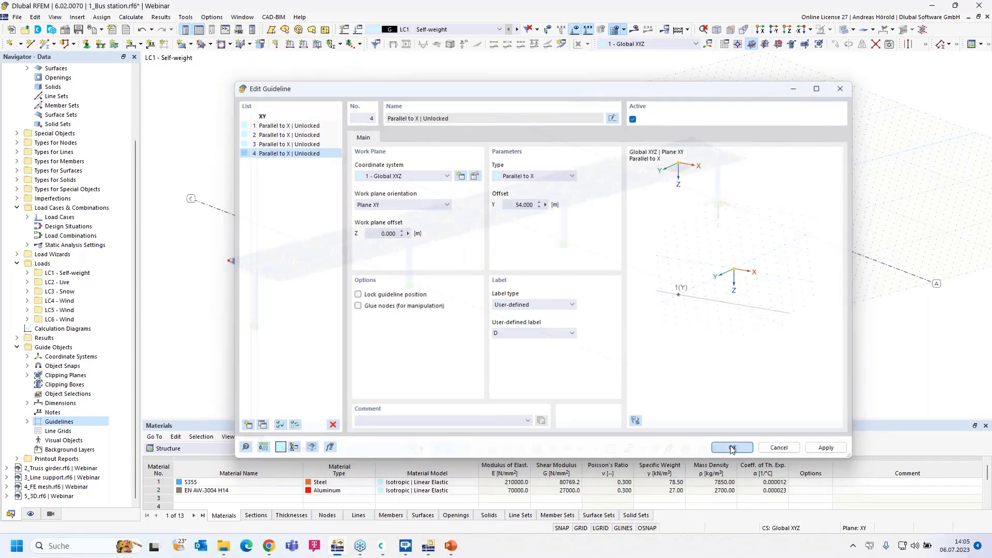
scroll(521, 335, "down", 1)
middle_click_drag(577, 323, 670, 306)
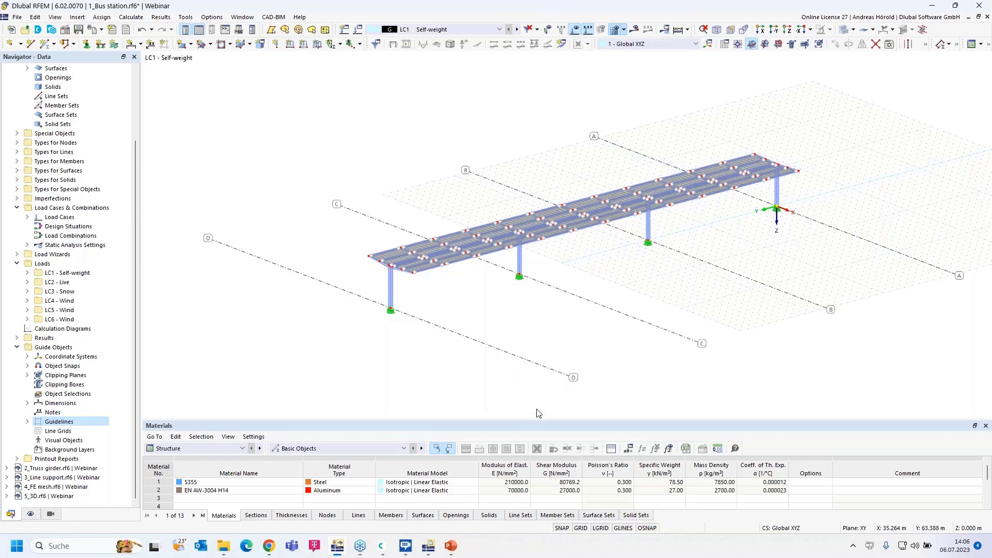
right_click(583, 529)
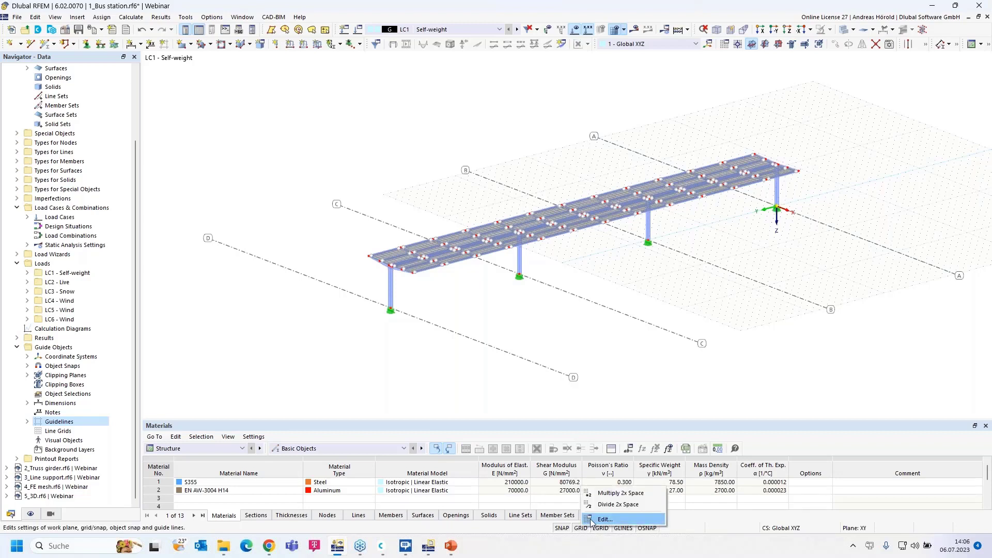
left_click(593, 519)
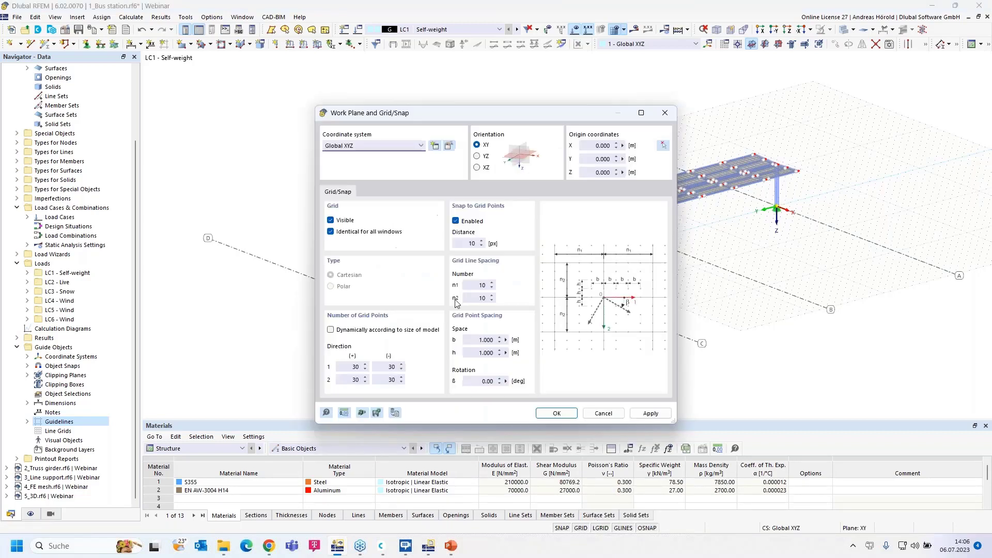
left_click(603, 414)
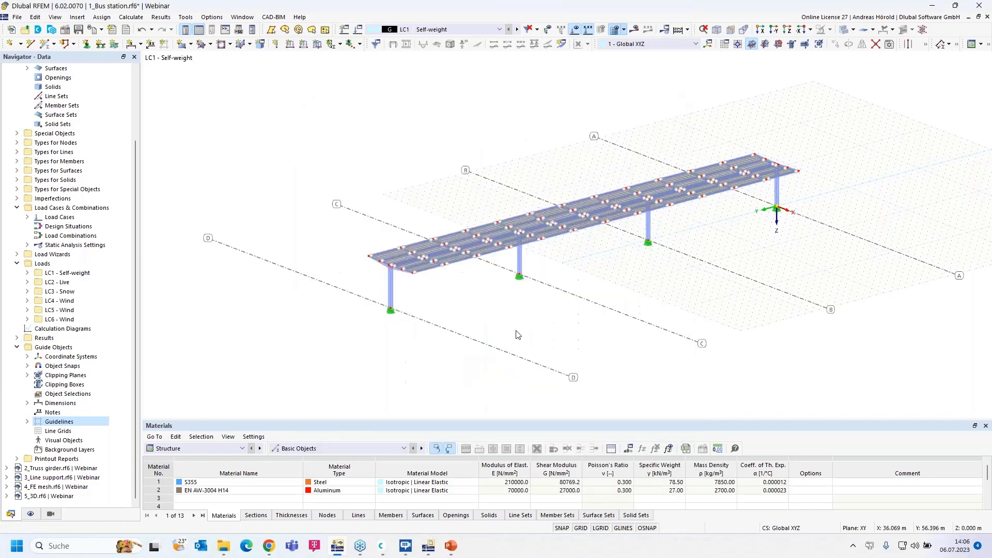
Set the work plane's grid points to 15 both ways in direction 1, and 70 positive and 10 negative in direction 2.
left_click(186, 18)
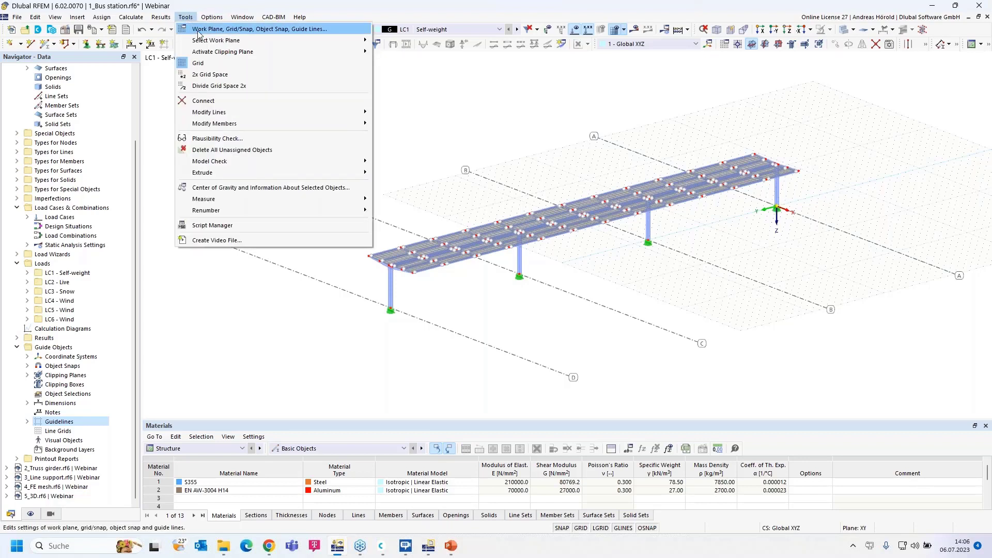
left_click(237, 29)
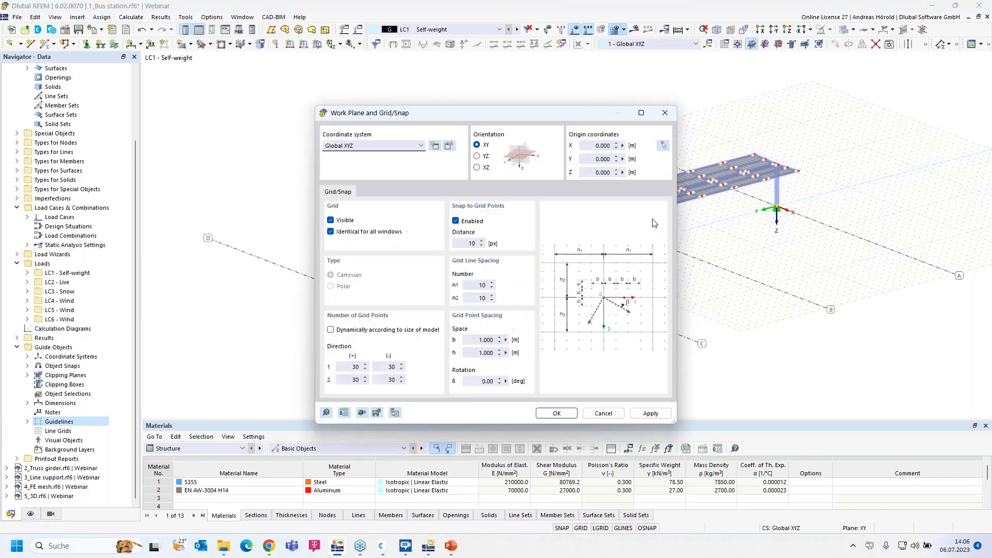
left_click(355, 367)
left_click(380, 366)
left_click_drag(490, 113, 358, 69)
left_click(228, 336)
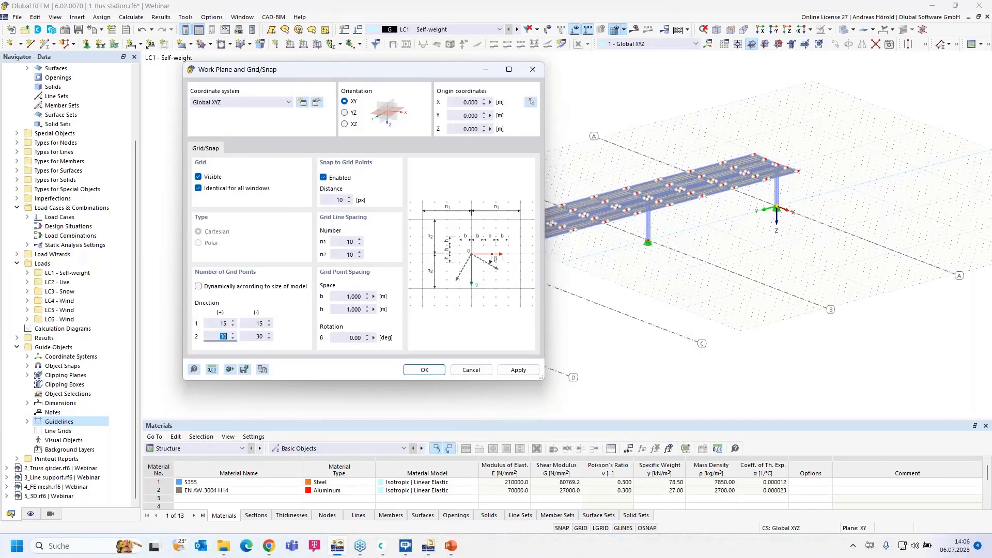
type("70")
left_click(258, 337)
type("10")
left_click(519, 370)
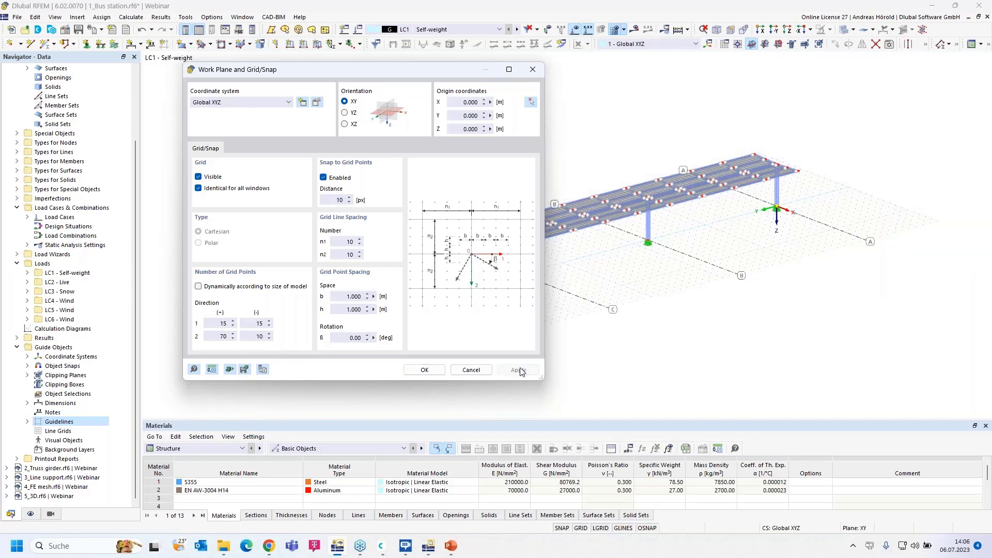
left_click_drag(452, 74, 239, 139)
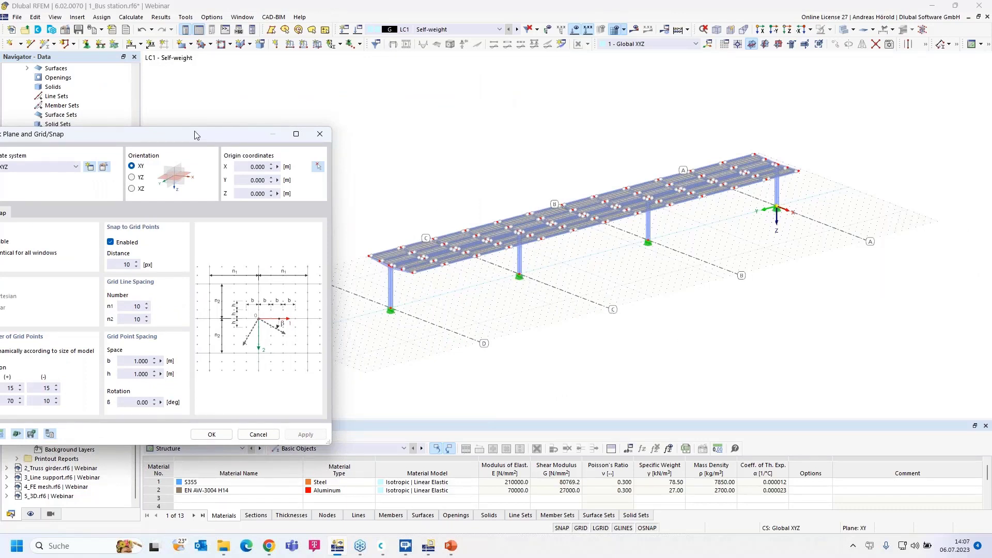
Make the number of grid points adapt dynamically to the size of the model.
left_click_drag(185, 133, 460, 79)
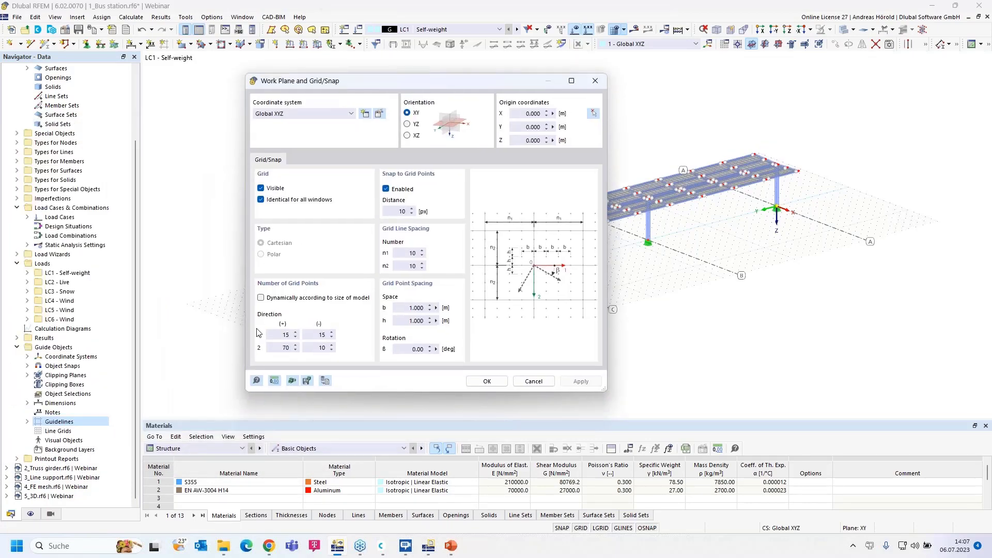
left_click(262, 298)
left_click(485, 381)
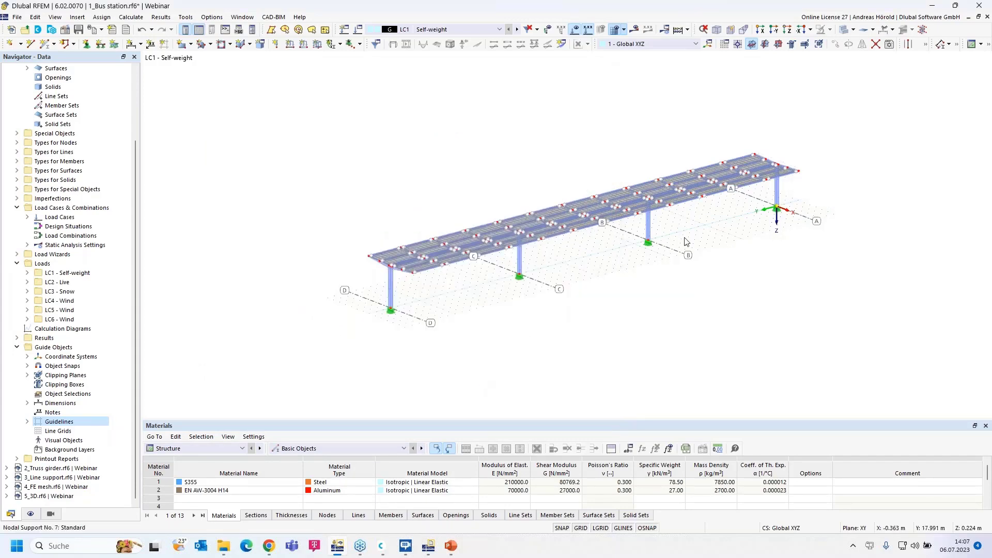
middle_click_drag(806, 301, 759, 225, "ctrl")
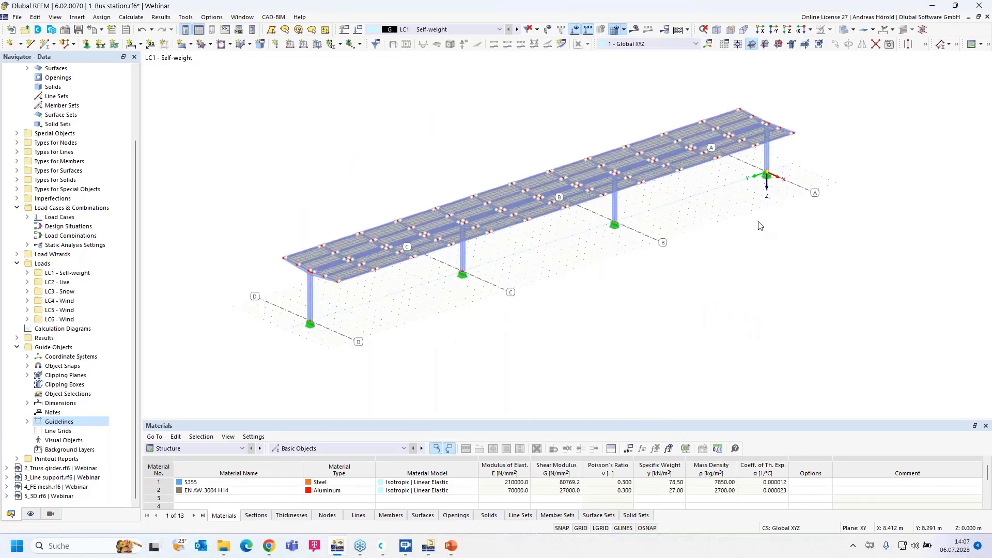
Create a new guideline of type Parallel to Y in the XY work plane at zero X offset.
scroll(738, 198, "up", 1)
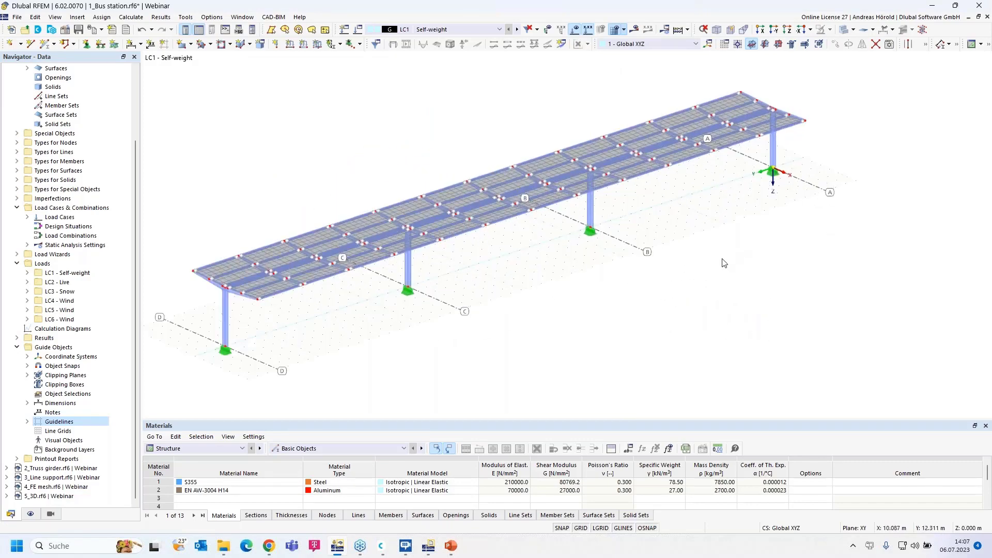
scroll(736, 253, "down", 2)
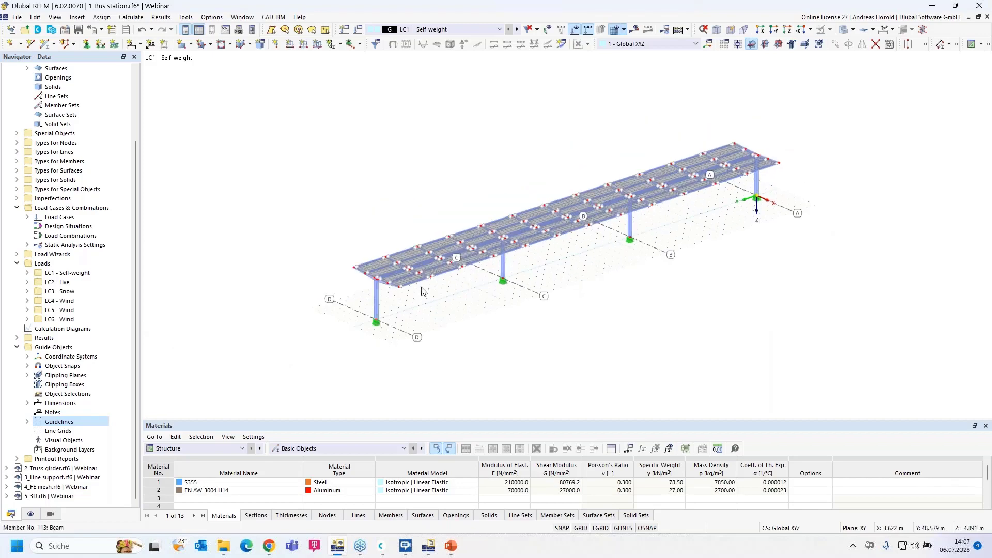
right_click(71, 426)
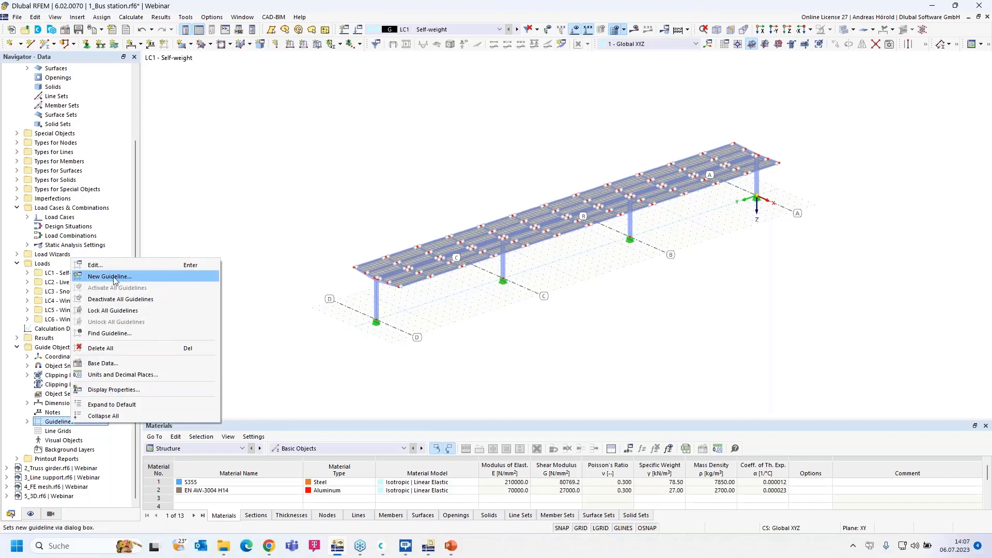
left_click(115, 277)
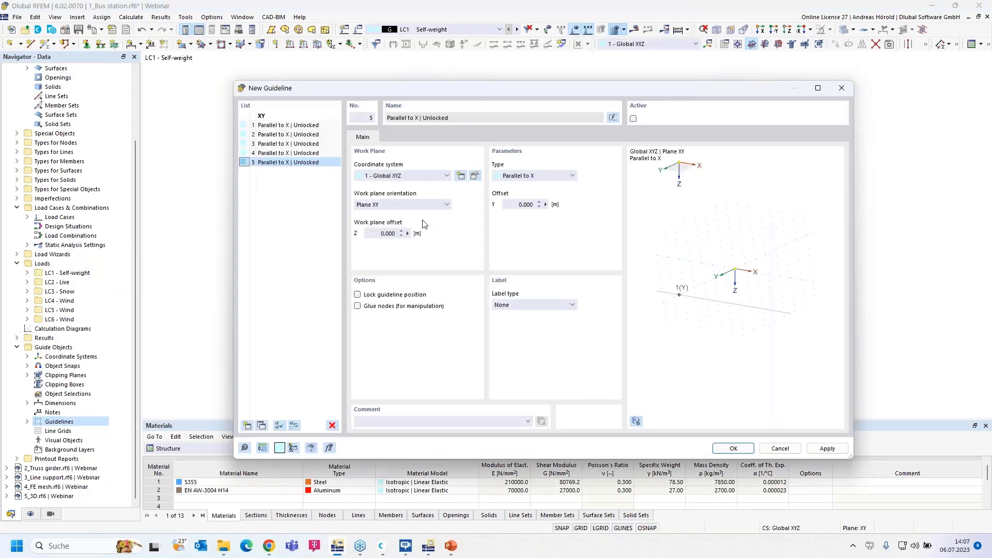
left_click(247, 425)
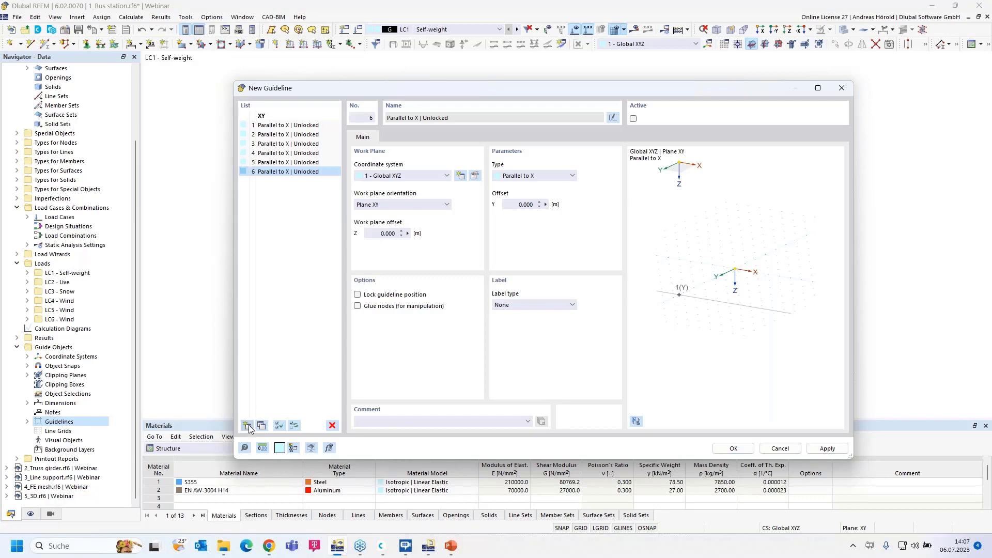
left_click(523, 175)
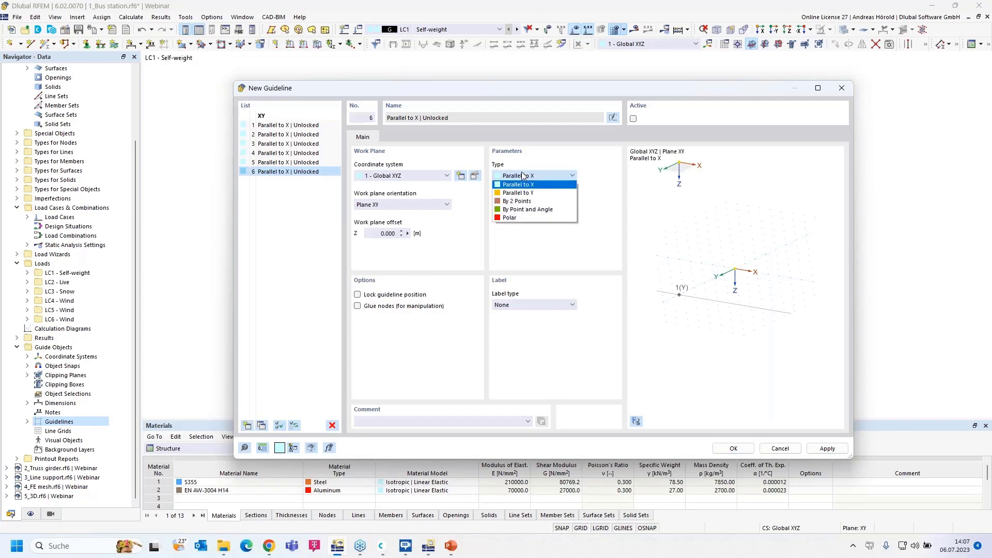
left_click(539, 193)
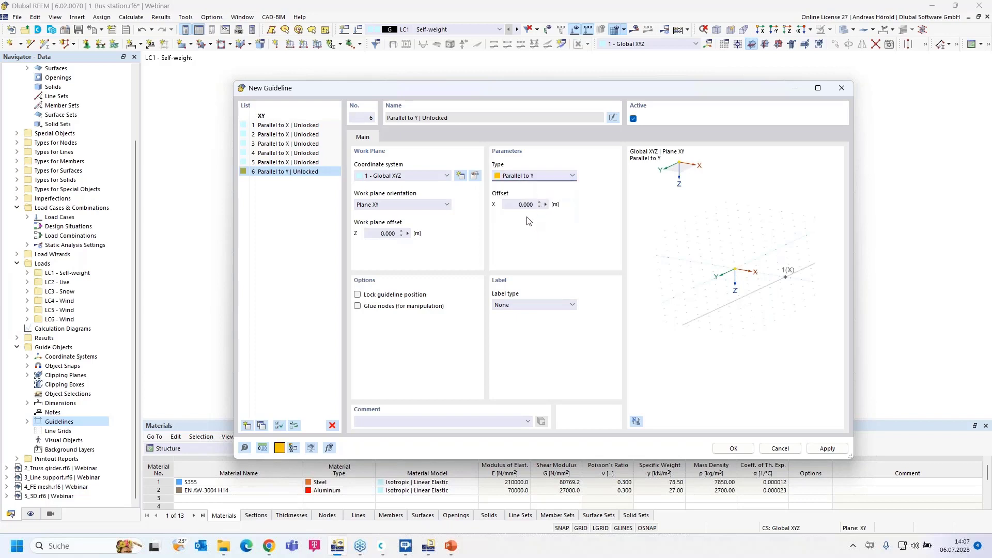
Give the guideline parallel to Y the user-defined label 1 and apply it.
left_click(558, 305)
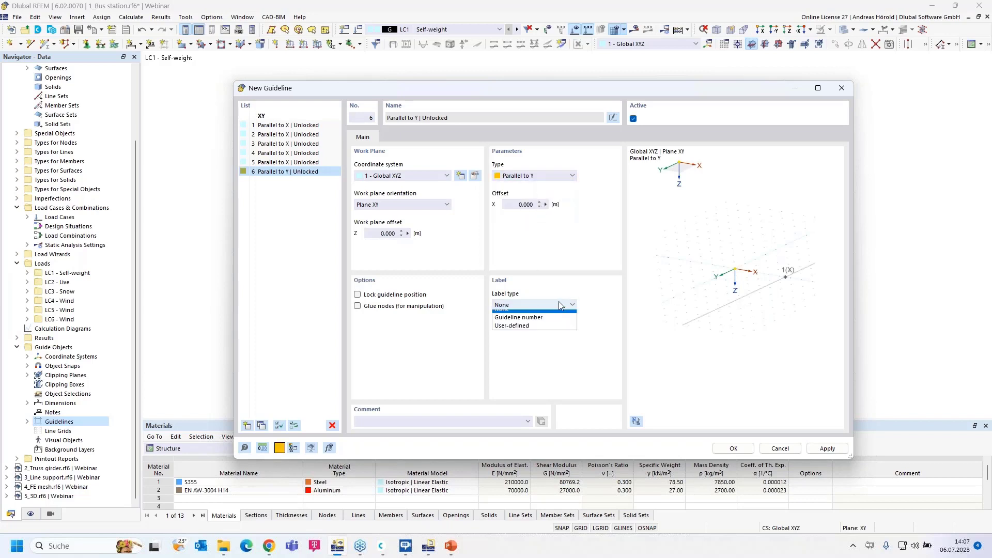
left_click(536, 332)
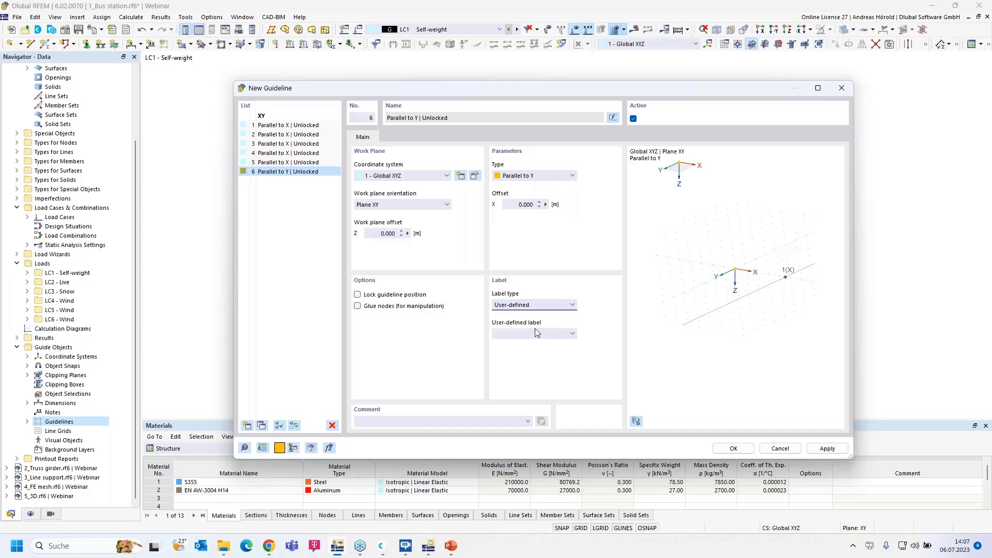
left_click(506, 335)
left_click(828, 449)
left_click_drag(697, 95, 623, 102)
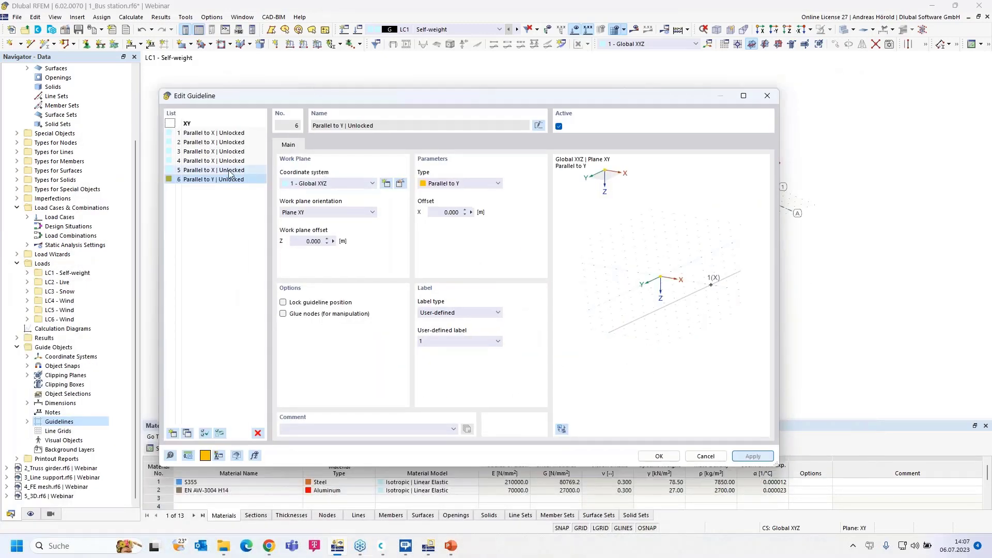
Delete the surplus unlabelled guideline 5 parallel to X and finish the guideline definition.
left_click(230, 171)
left_click(231, 161)
left_click(231, 170)
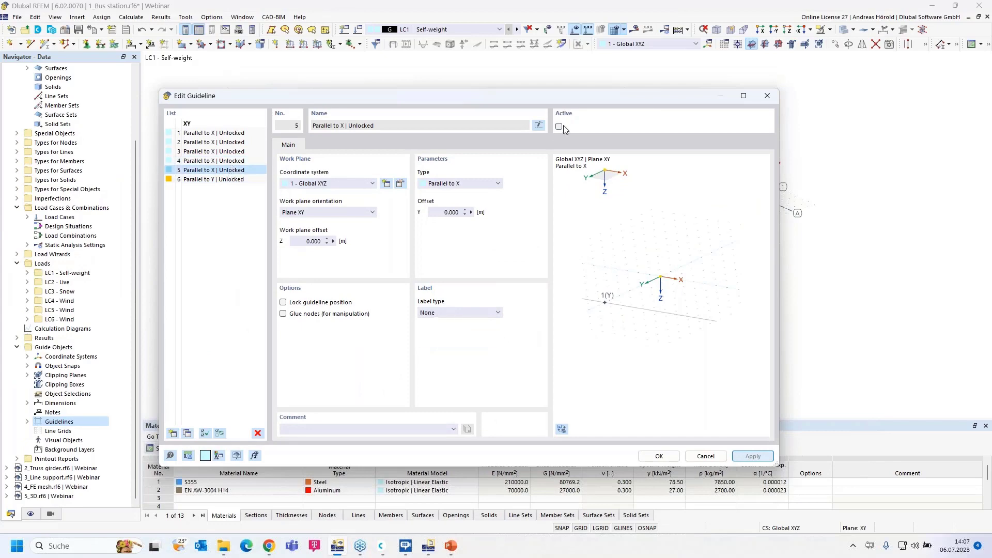
left_click(559, 127)
left_click_drag(588, 102, 613, 104)
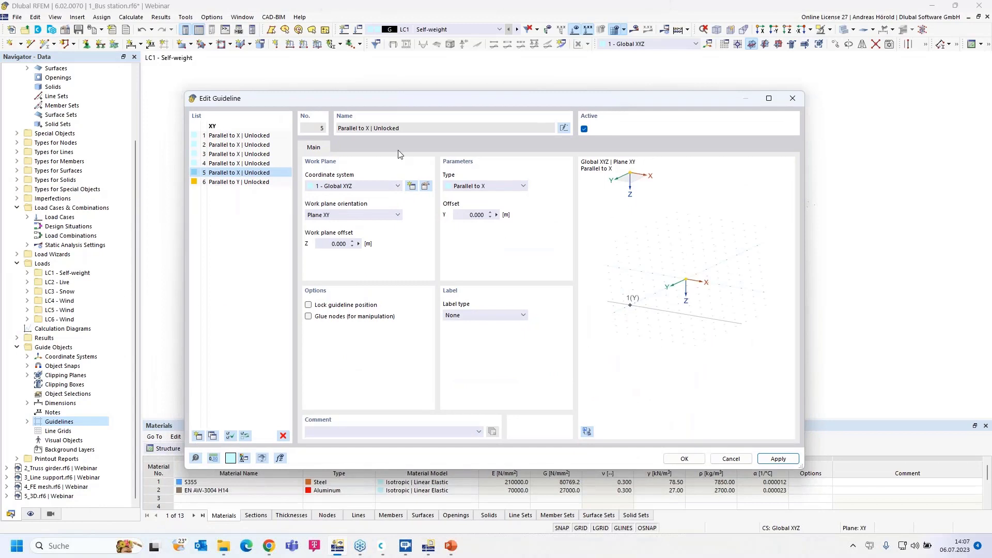
left_click(240, 163)
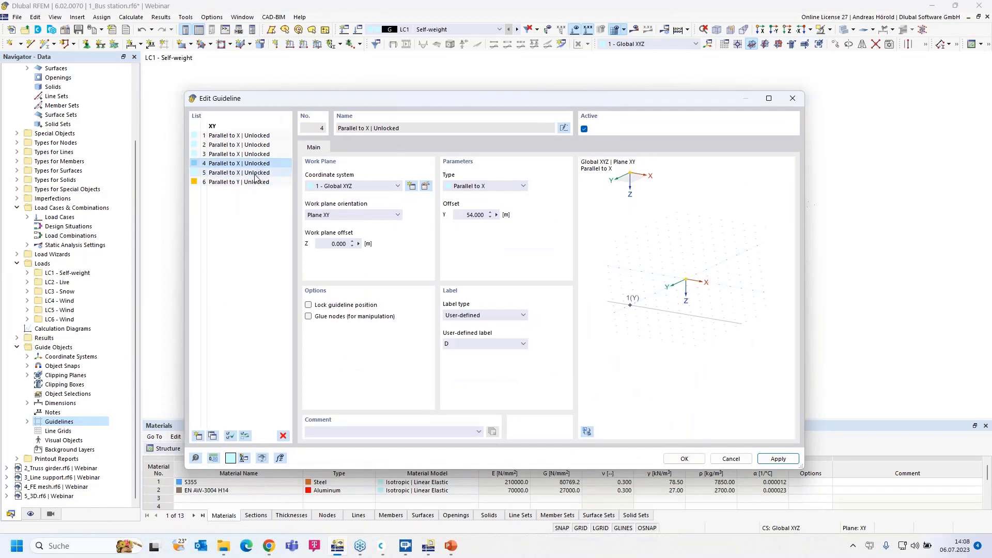
left_click(255, 174)
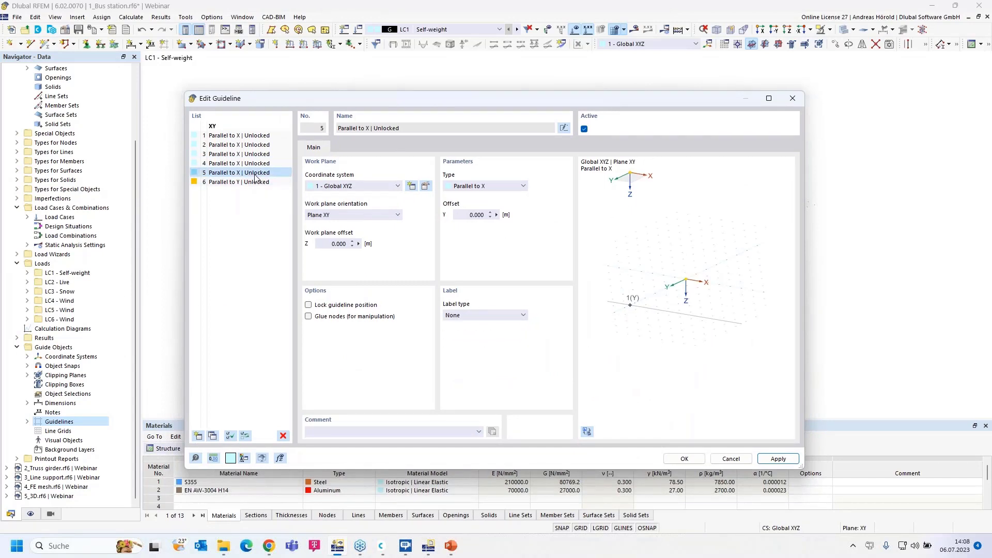
left_click(284, 436)
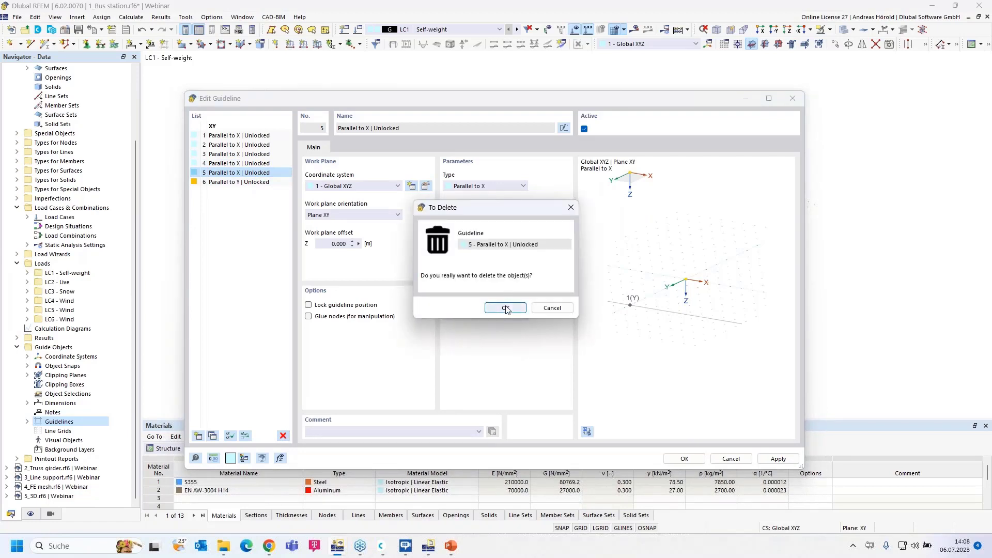
left_click(507, 308)
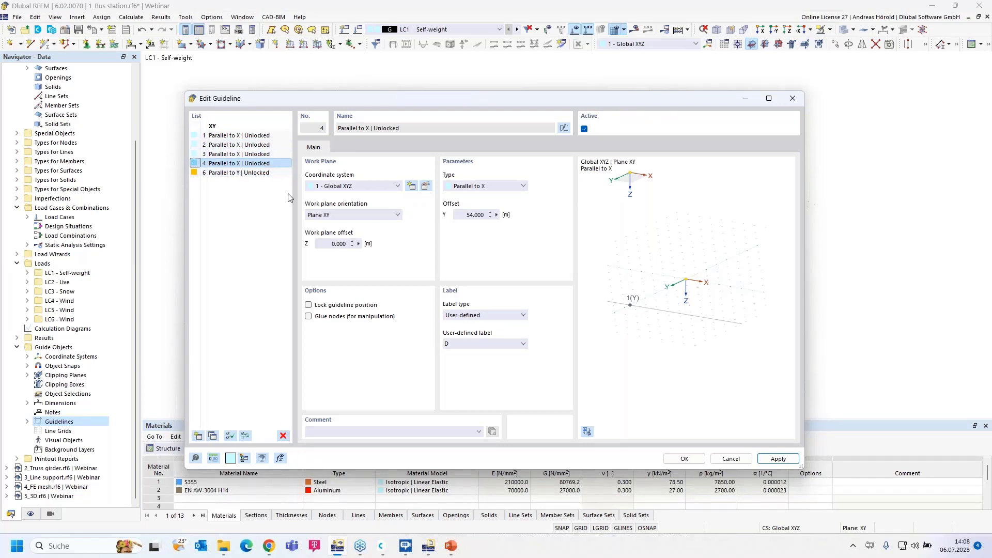
left_click(682, 458)
Collapse the bus station model's data tree and switch to the model 2_Truss girder.rf6.
scroll(675, 331, "up", 2)
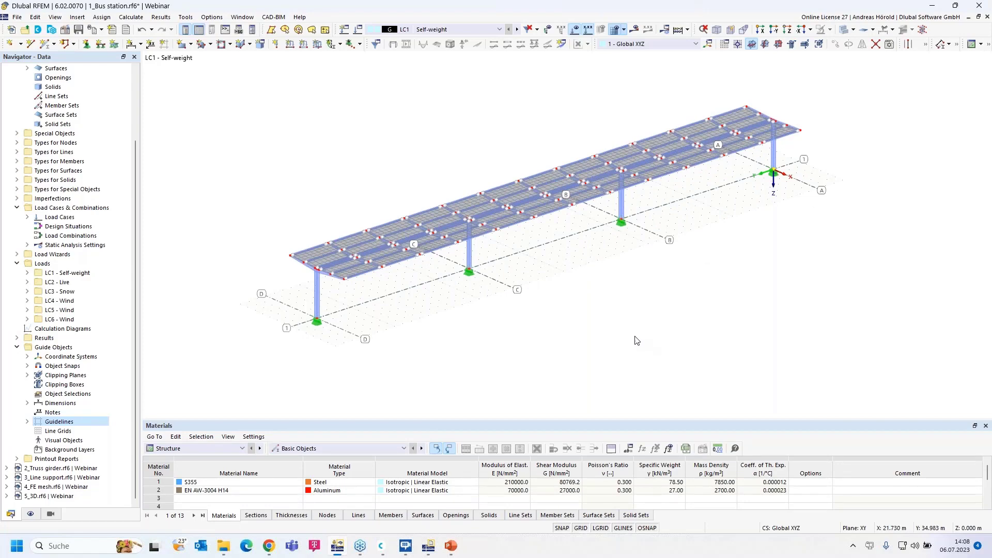
scroll(77, 165, "up", 3)
left_click(7, 78)
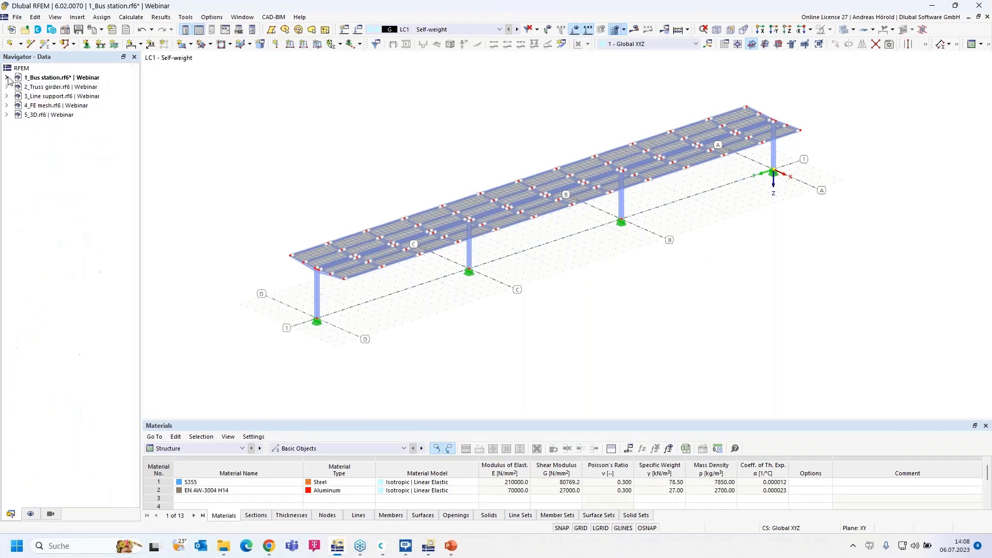
left_click(66, 88)
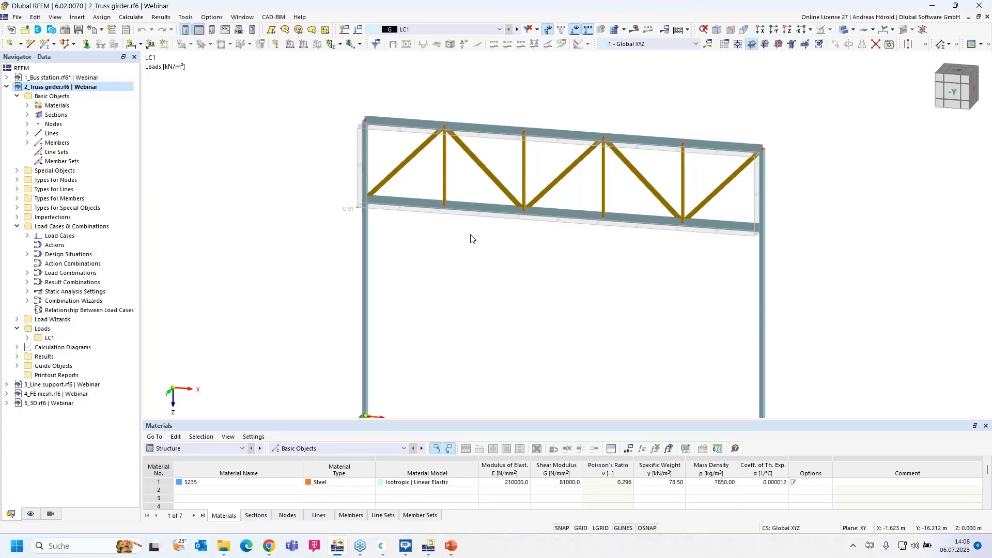
Review the settings of the area load wizard that generates the truss girder's member loads, leaving them as they are.
mouse_move(479, 220)
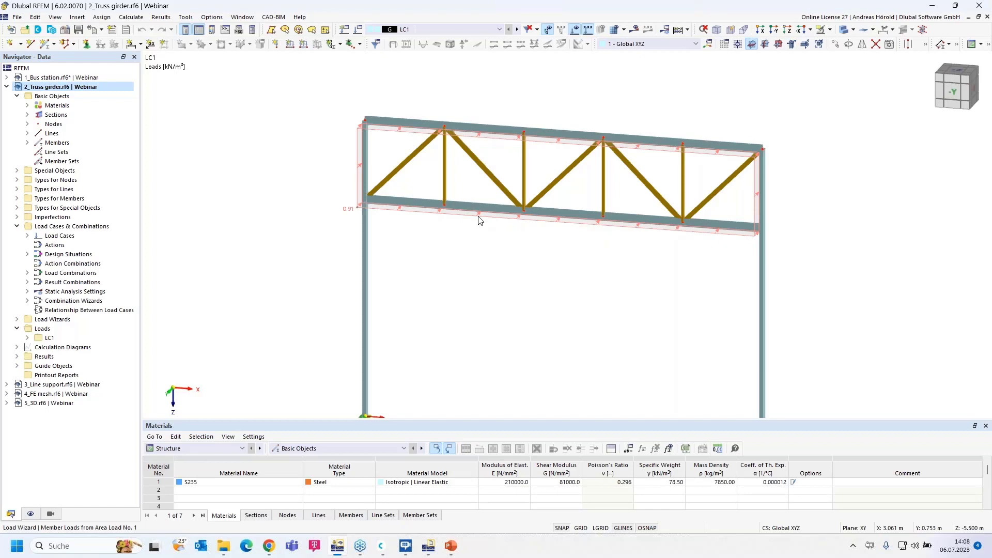
double_click(479, 221)
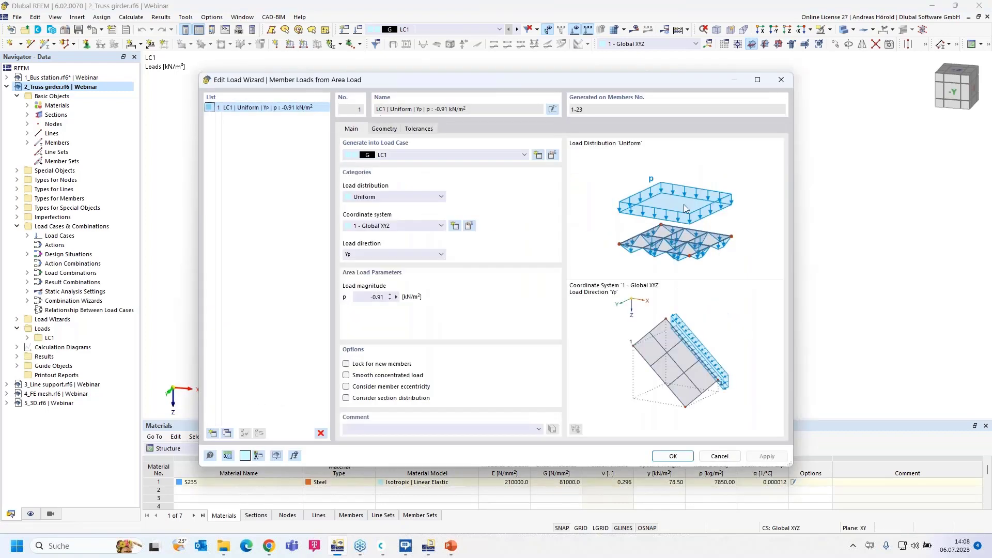
left_click(720, 457)
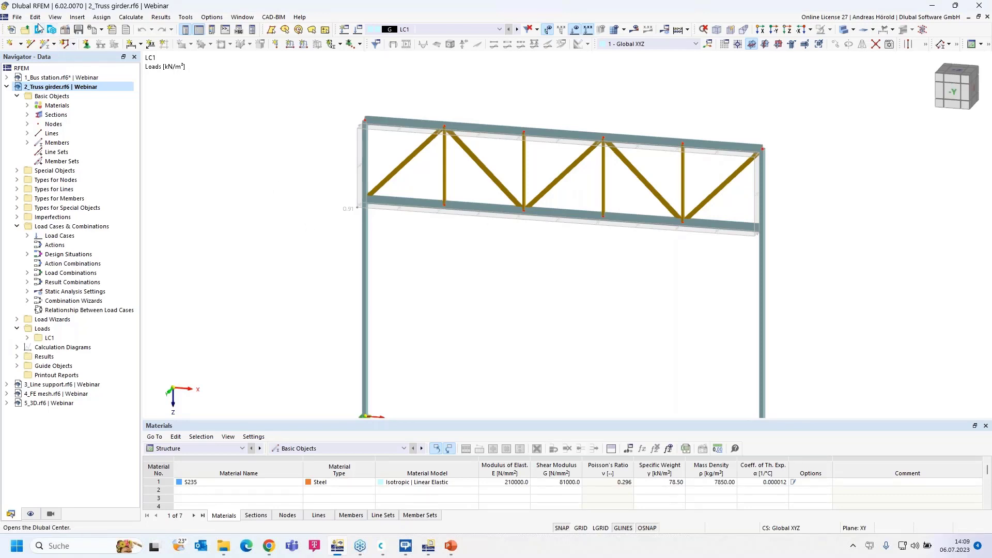
Check the load wizards option among the add-ons in the truss girder model's base data.
left_click(65, 30)
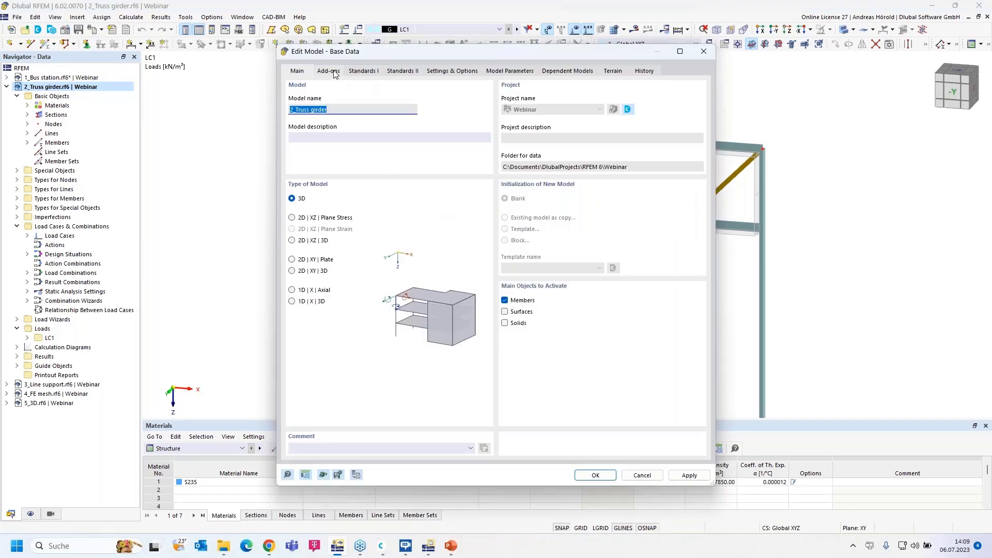
left_click(333, 73)
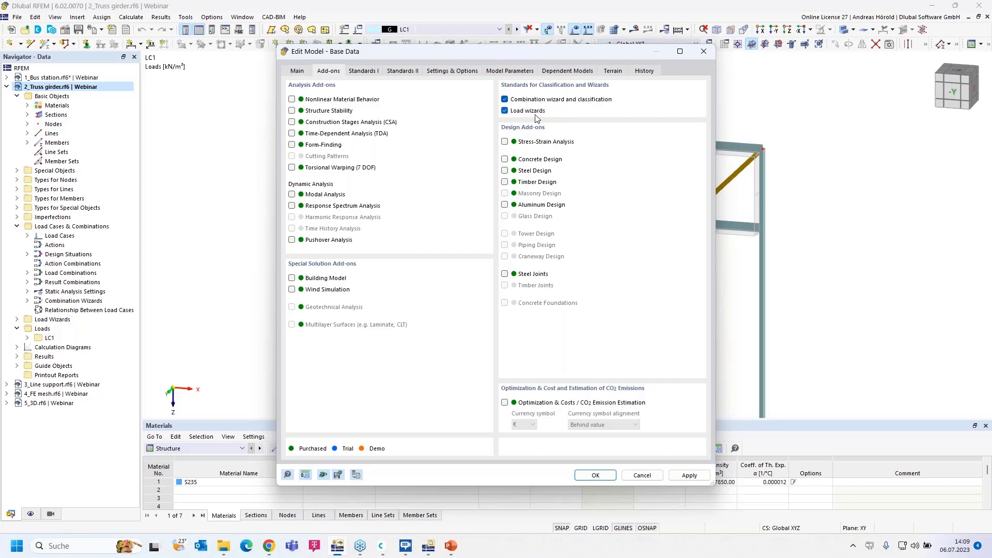
left_click(641, 476)
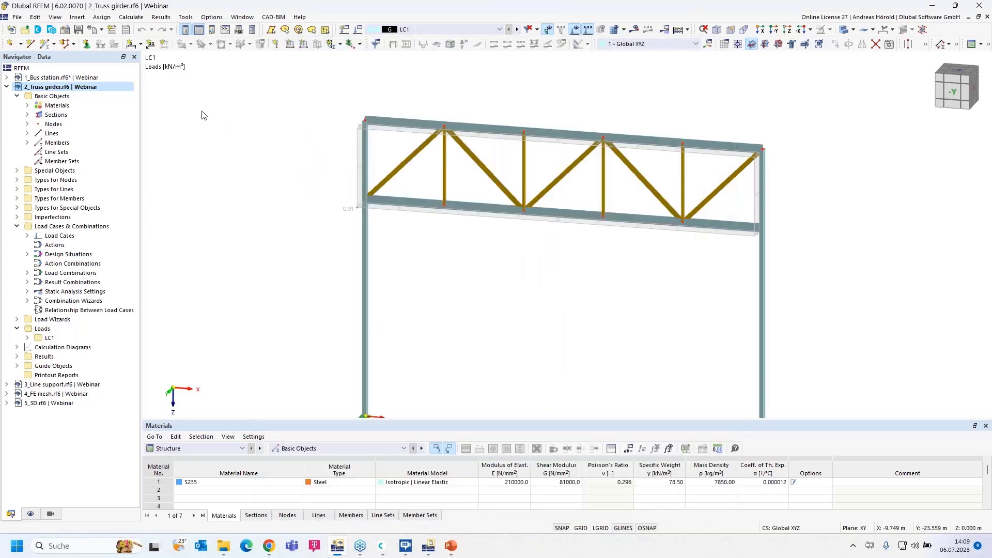
Examine which load wizard types can be inserted and recheck the settings of the girder's existing area load wizard.
left_click(76, 17)
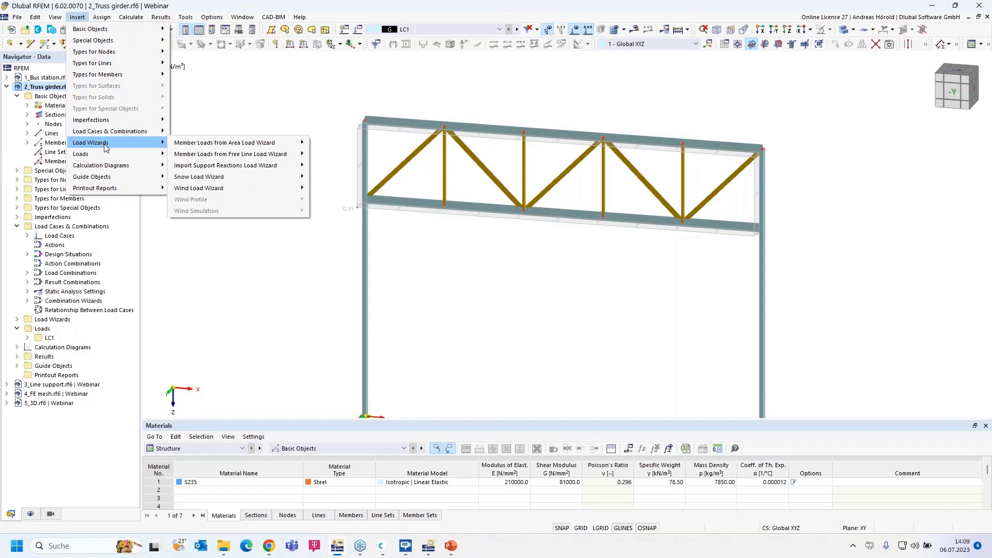
mouse_move(245, 154)
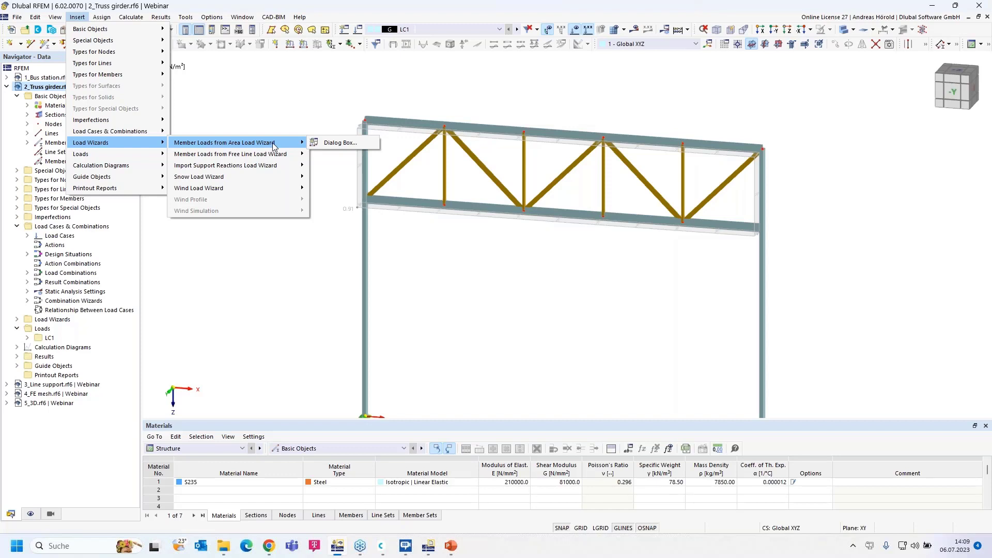
mouse_move(245, 177)
left_click(469, 230)
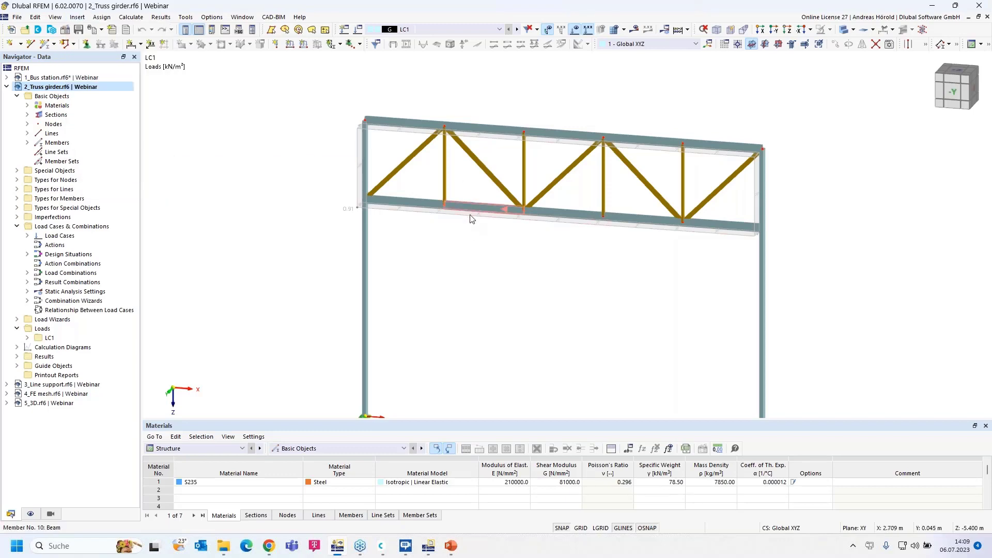
double_click(470, 218)
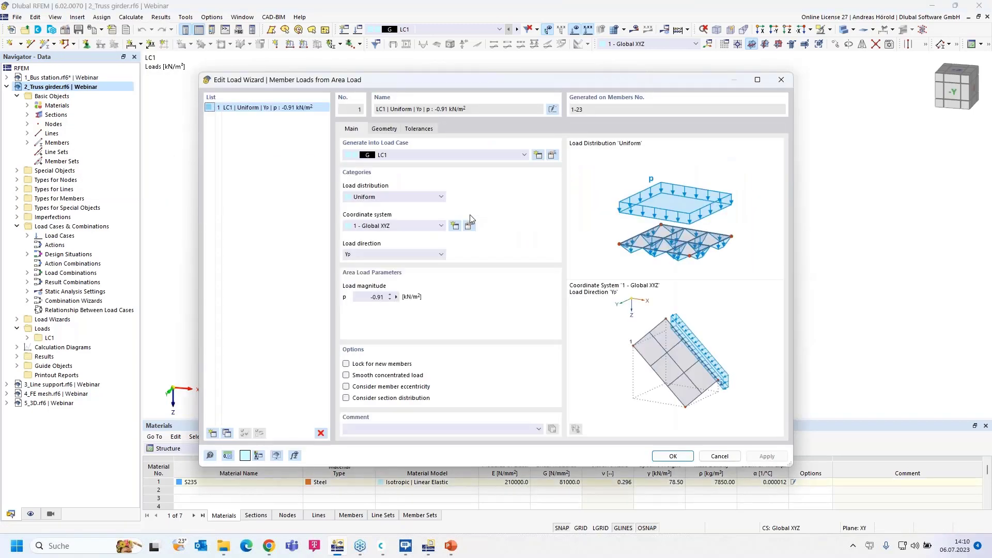
left_click(715, 457)
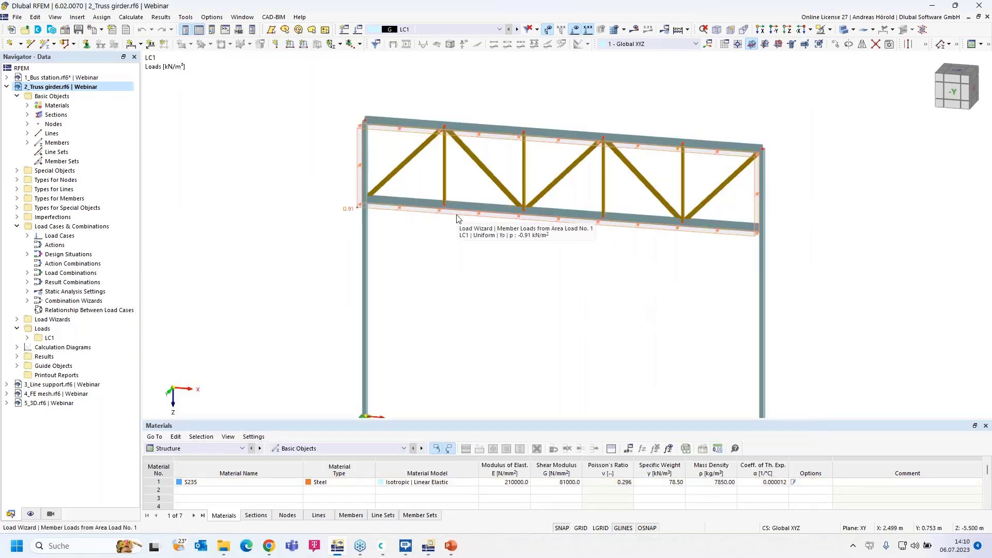
Display the member loads generated from the truss girder's area load separately.
right_click(457, 216)
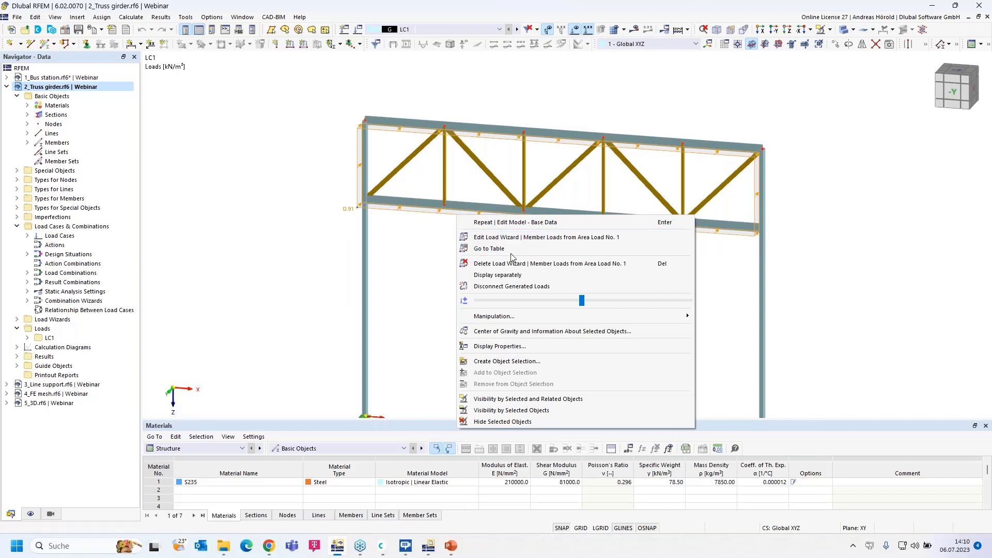
left_click(506, 277)
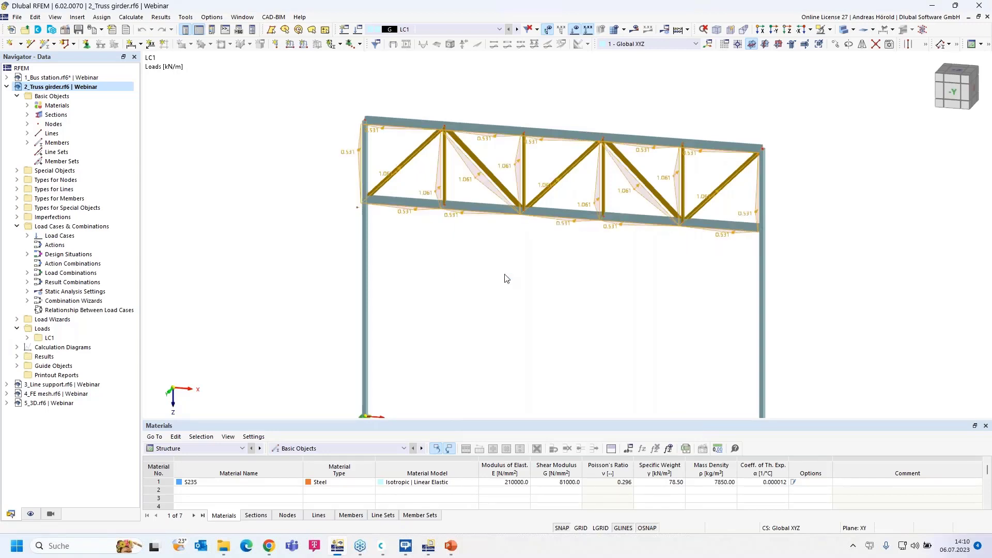
scroll(356, 186, "up", 5)
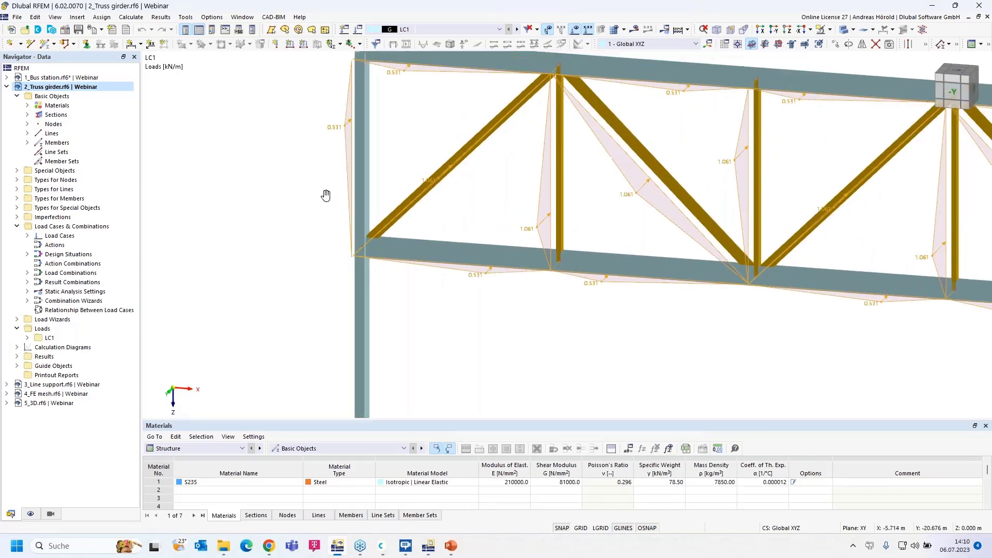
middle_click_drag(326, 196, 260, 243)
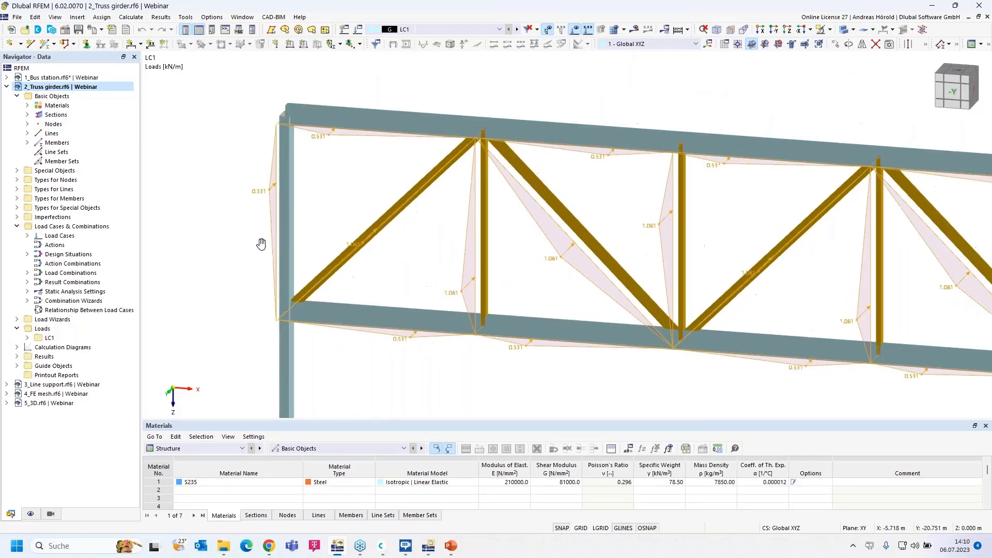
Set the area of load application in the girder's area load wizard to "Empty, on members only" and inspect the regenerated member loads.
double_click(276, 204)
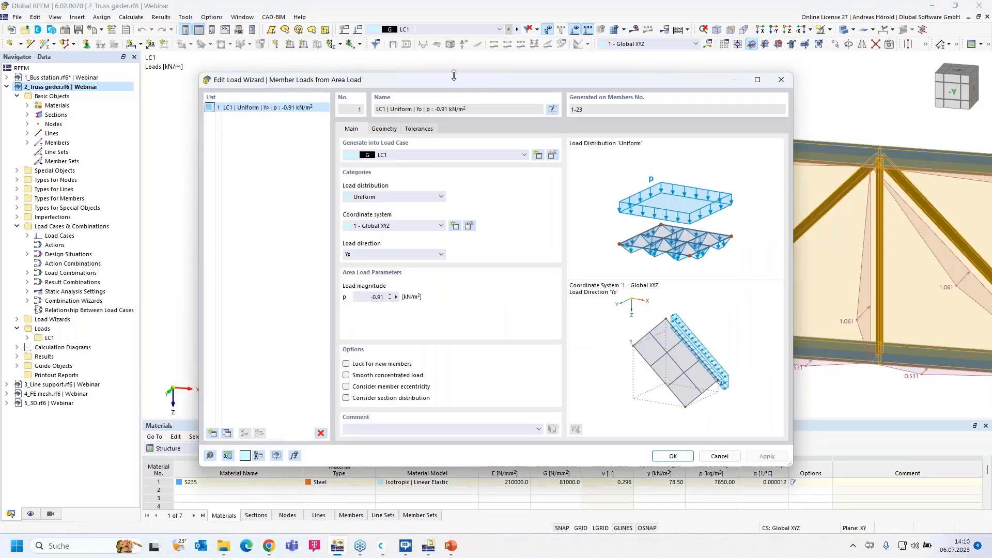
left_click_drag(454, 81, 325, 109)
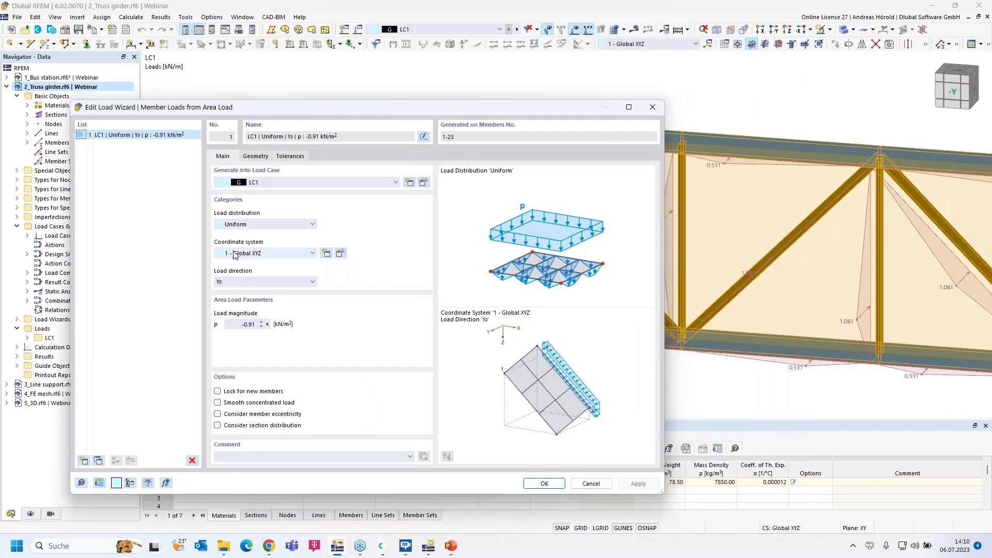
left_click(255, 156)
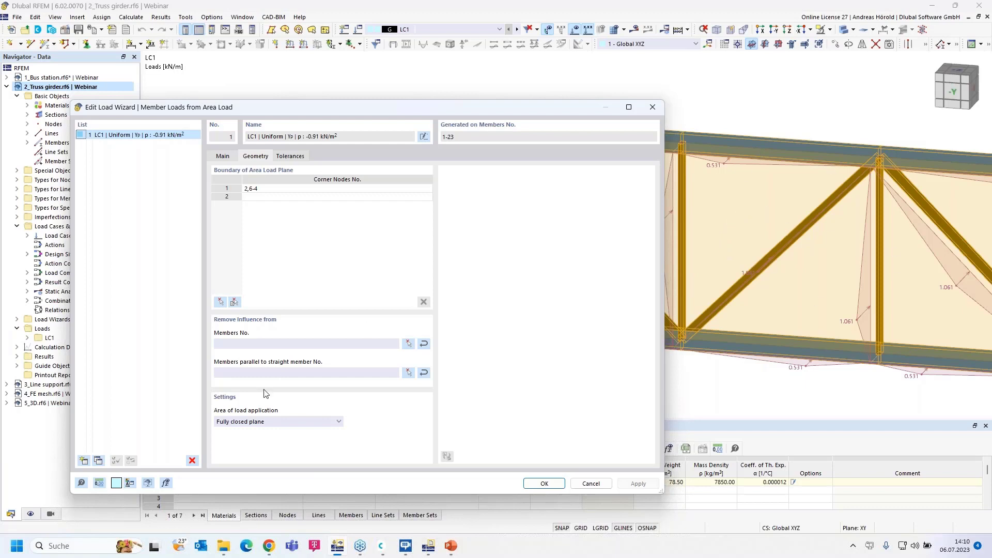
left_click(266, 422)
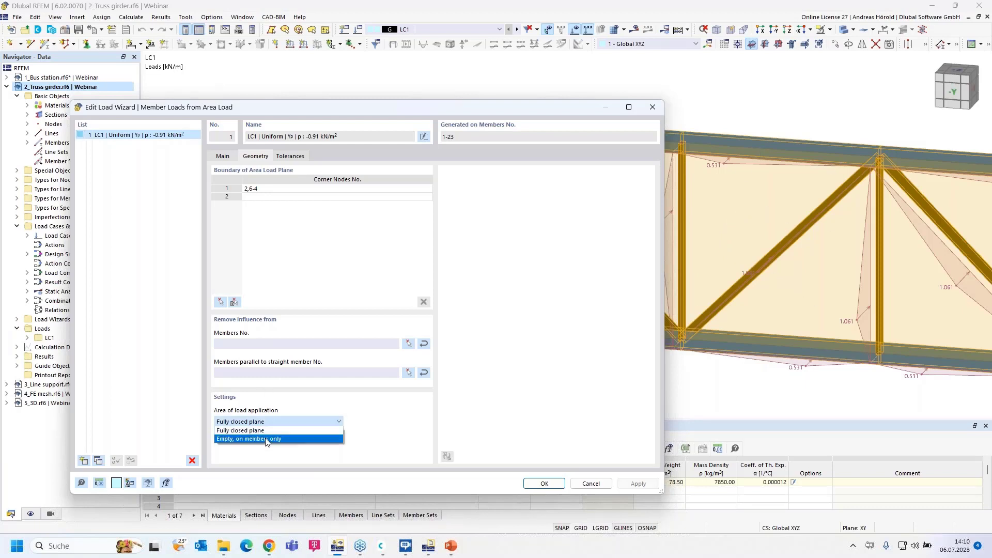
left_click(265, 438)
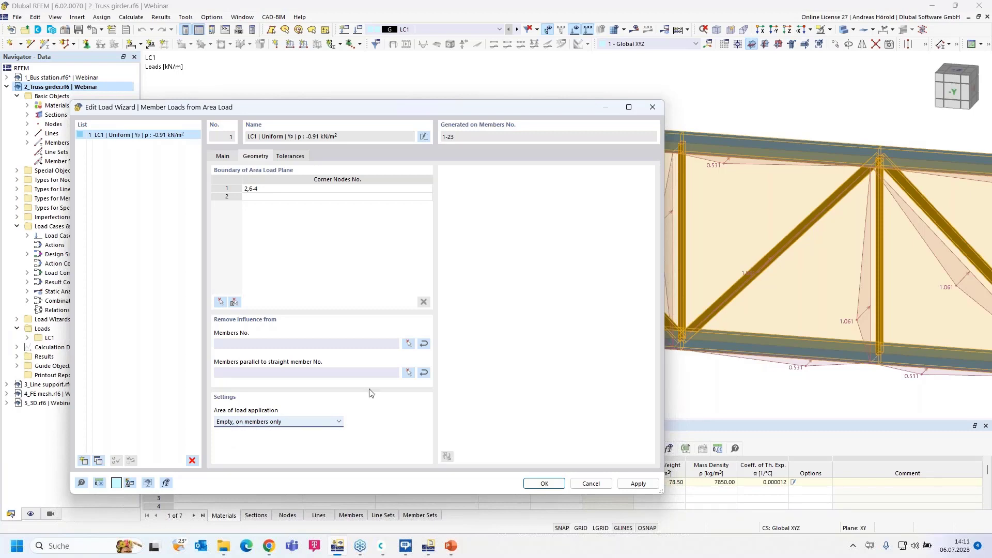
left_click_drag(487, 108, 291, 99)
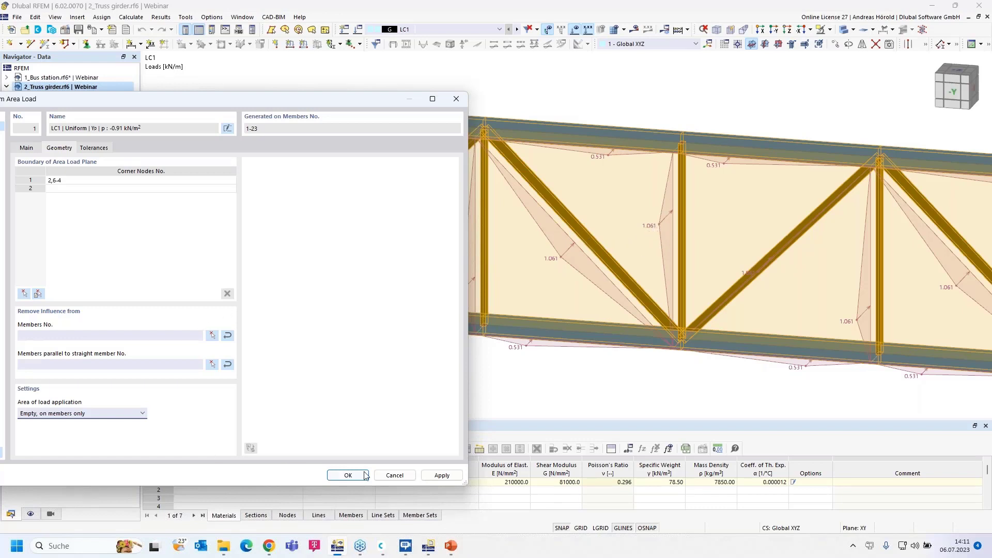
left_click(442, 476)
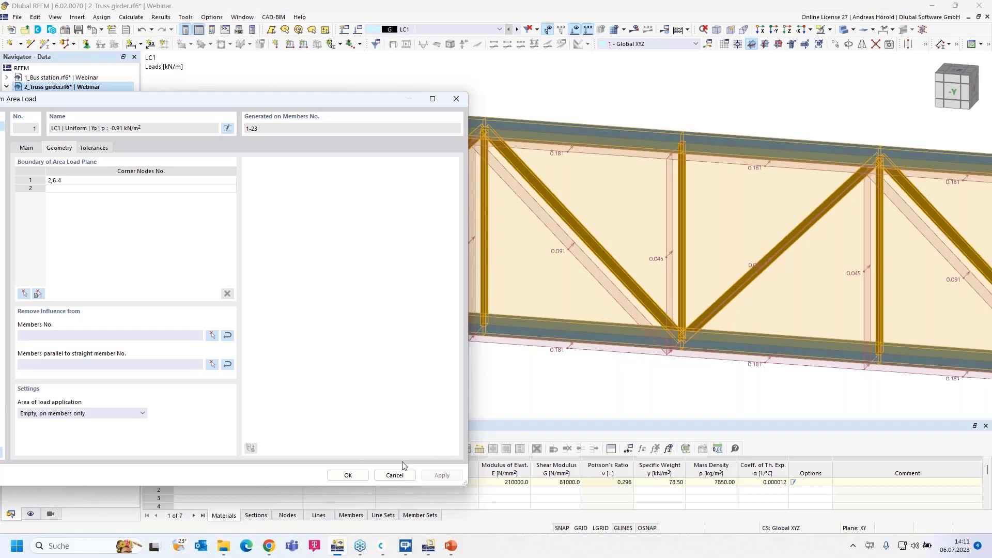
left_click(348, 475)
scroll(385, 253, "up", 6)
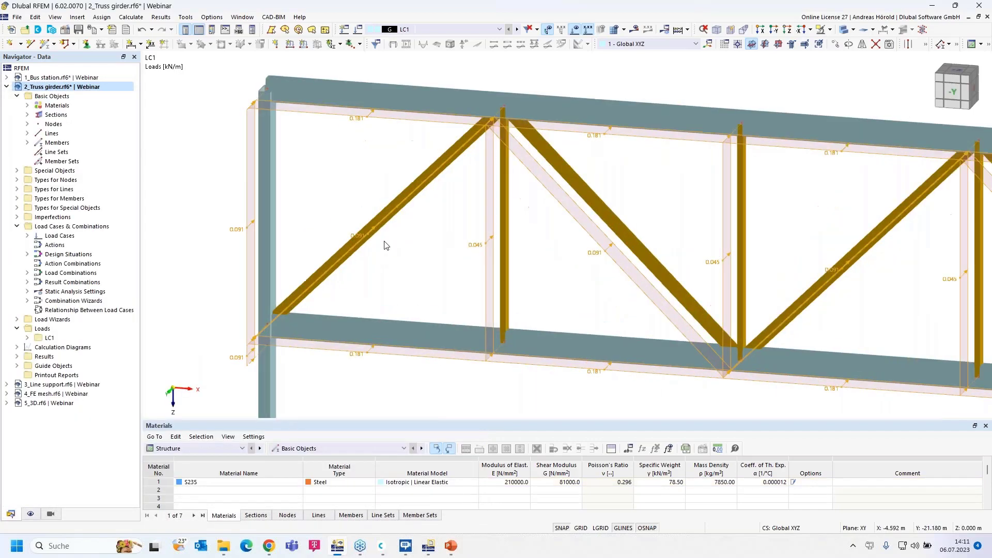
scroll(448, 268, "down", 5)
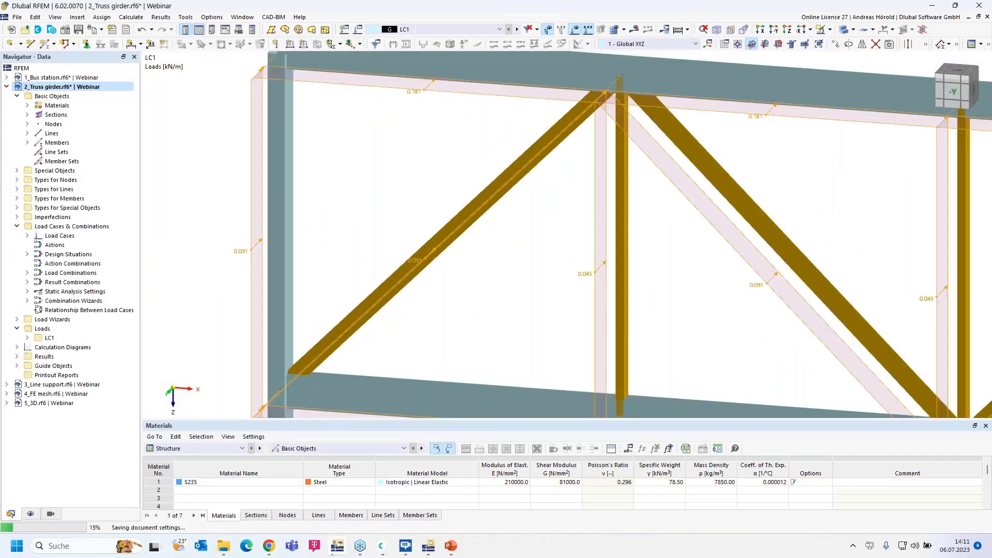
scroll(447, 236, "up", 2)
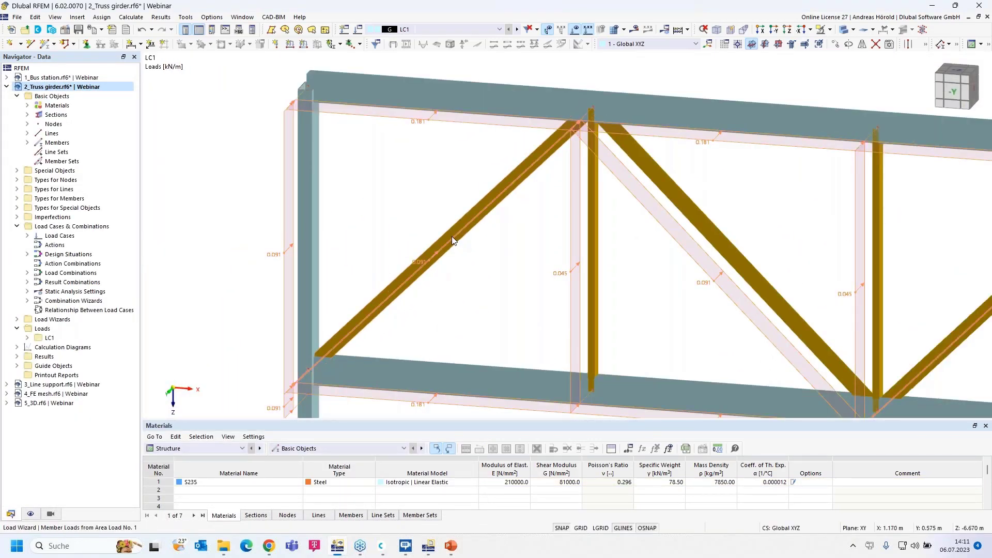
Rotate the section of the girder's first diagonal by an angle of 90° and check the load generated on it.
double_click(453, 236)
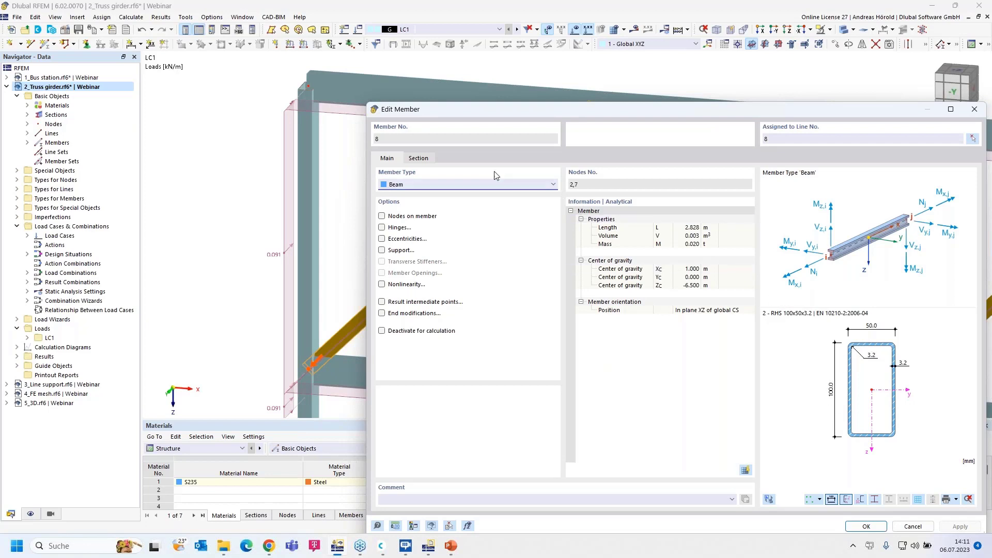
left_click(426, 163)
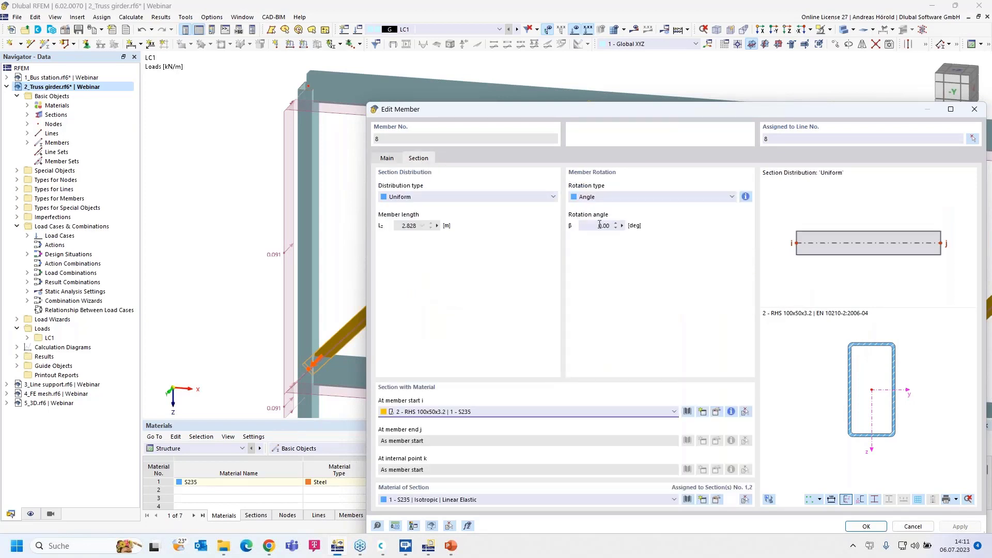
left_click(600, 225)
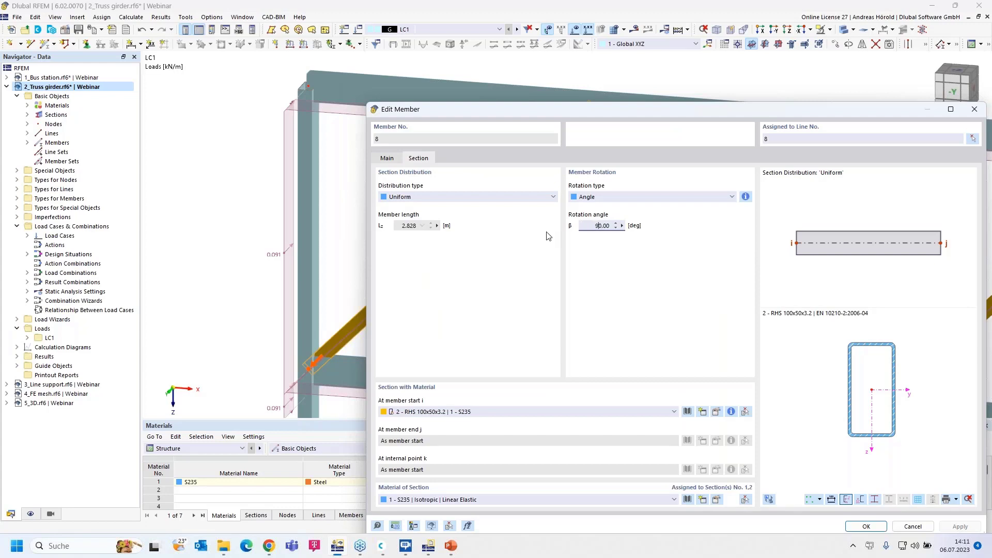
left_click(857, 525)
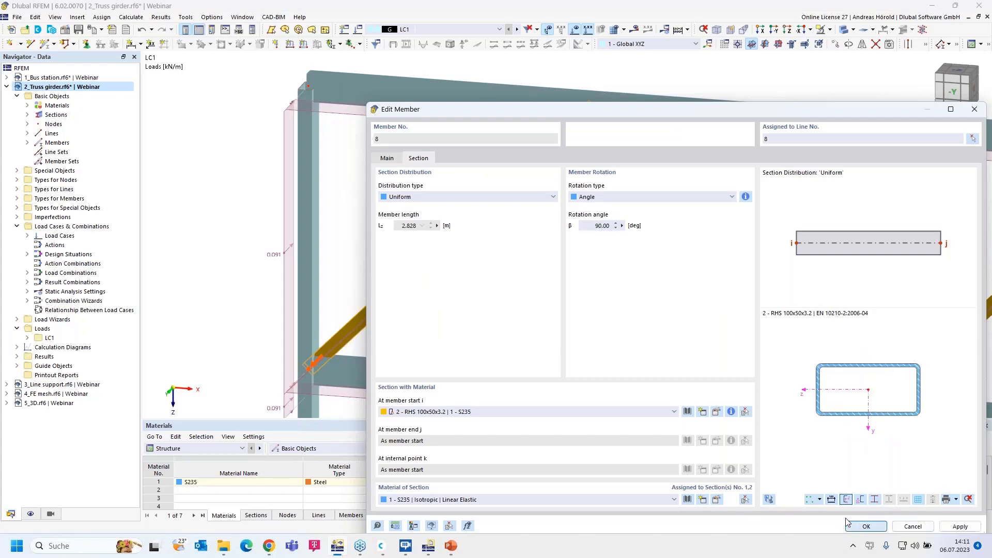
scroll(481, 259, "up", 2)
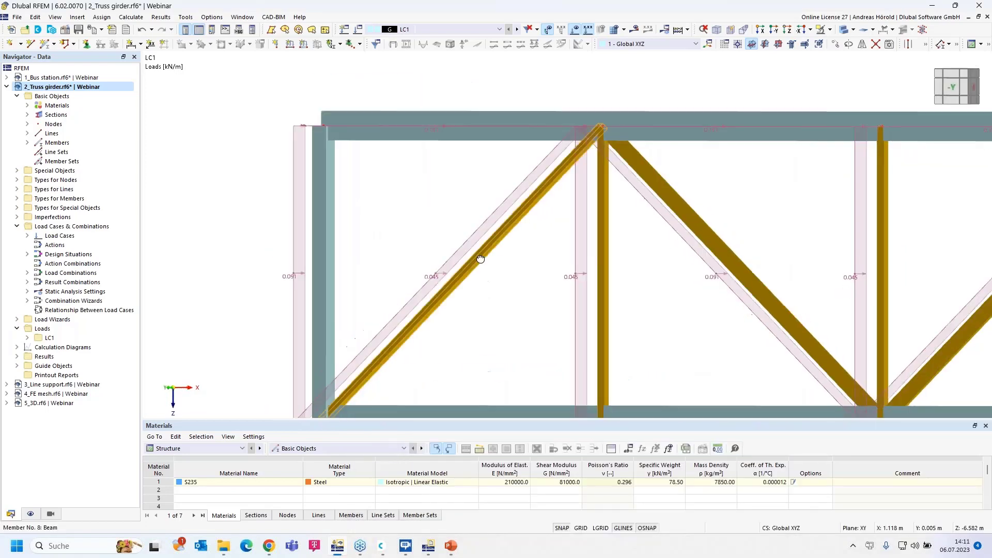
middle_click_drag(480, 259, 476, 237, "ctrl")
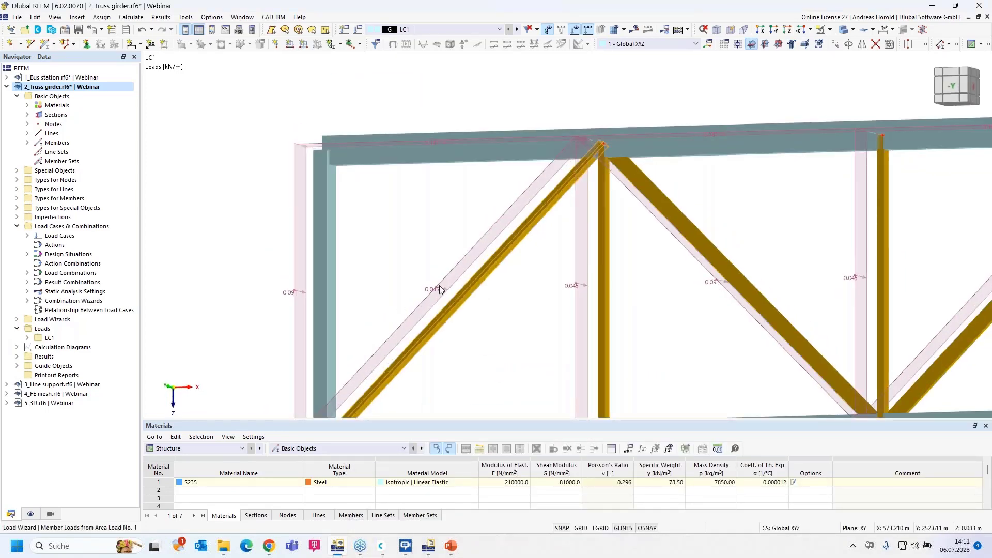
mouse_move(436, 290)
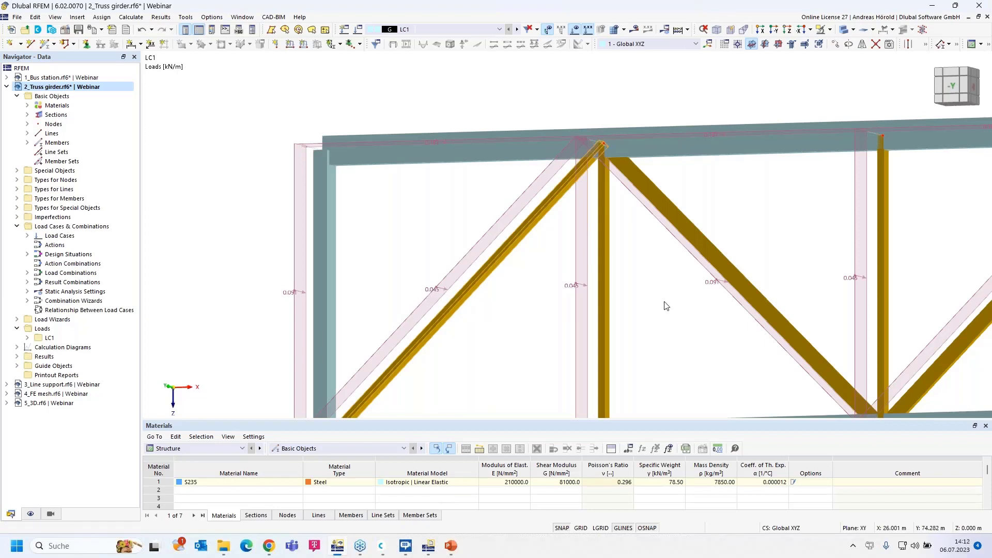
double_click(437, 284)
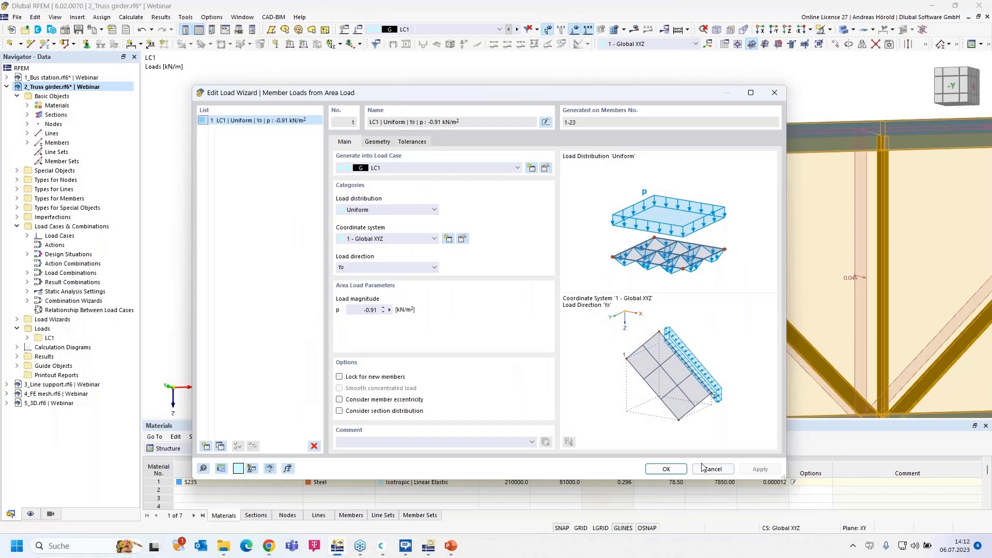
left_click(711, 468)
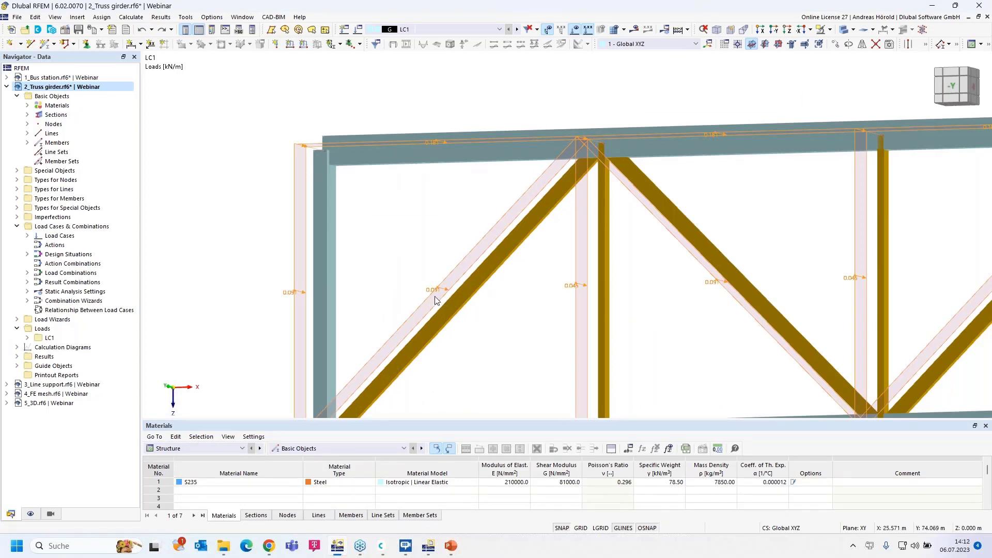
Remove the area load's influence from all members parallel to members 8, 9 and 16 in the load wizard.
double_click(453, 272)
left_click(378, 142)
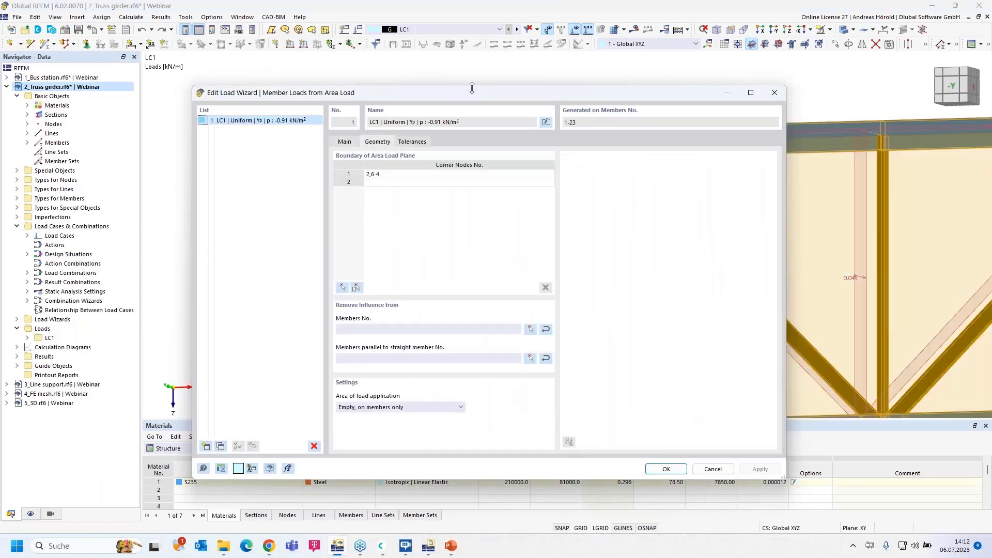
left_click_drag(510, 92, 289, 82)
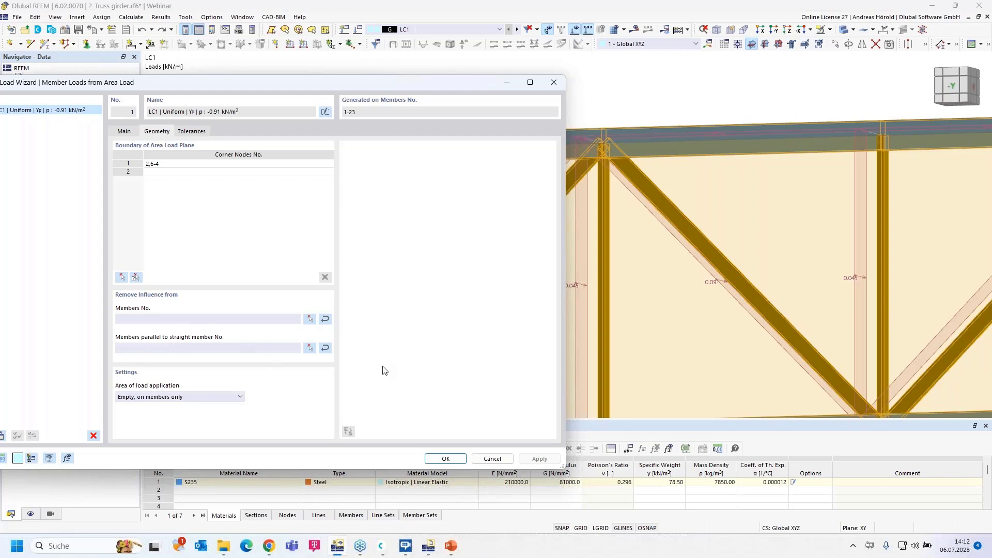
left_click(311, 348)
left_click_drag(763, 191, 385, 312)
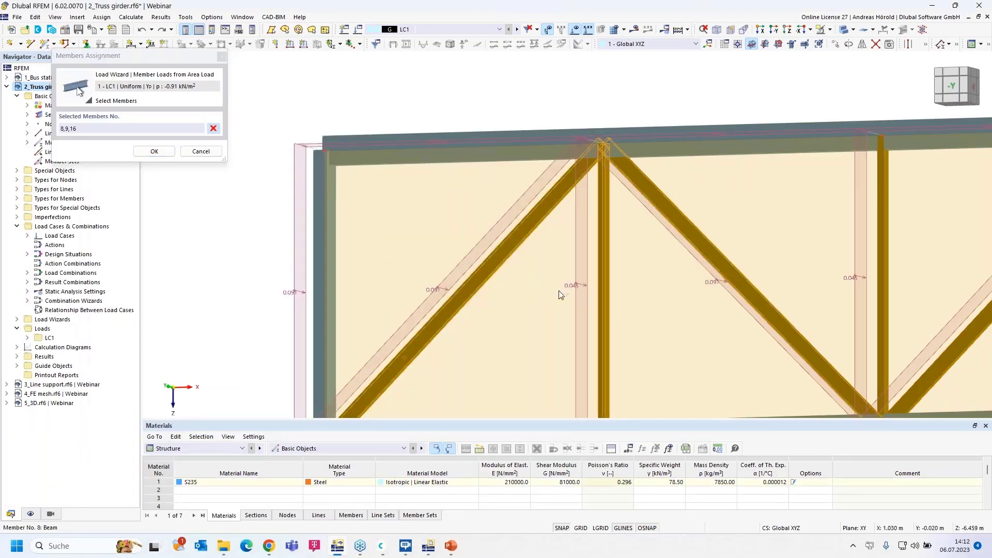
scroll(680, 281, "down", 3)
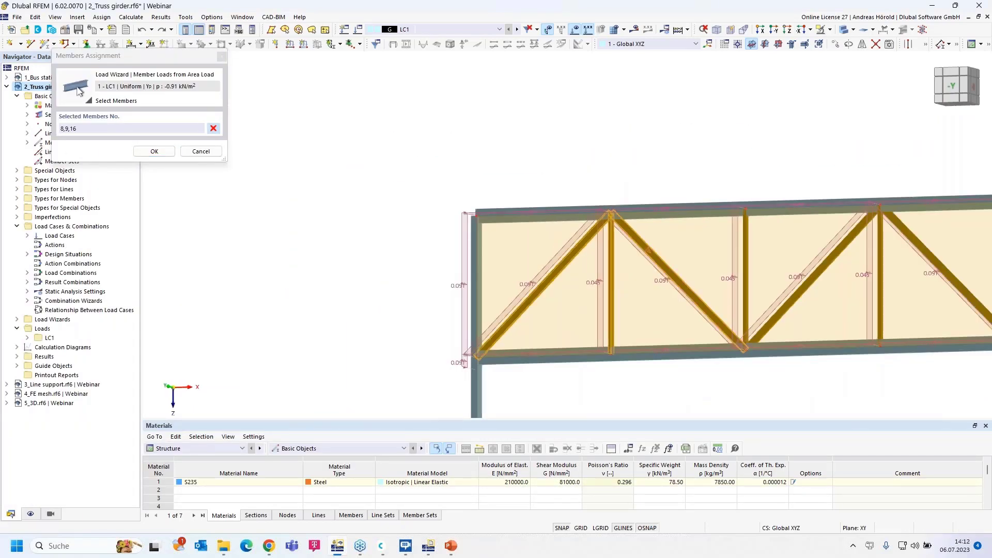
middle_click_drag(679, 281, 508, 275)
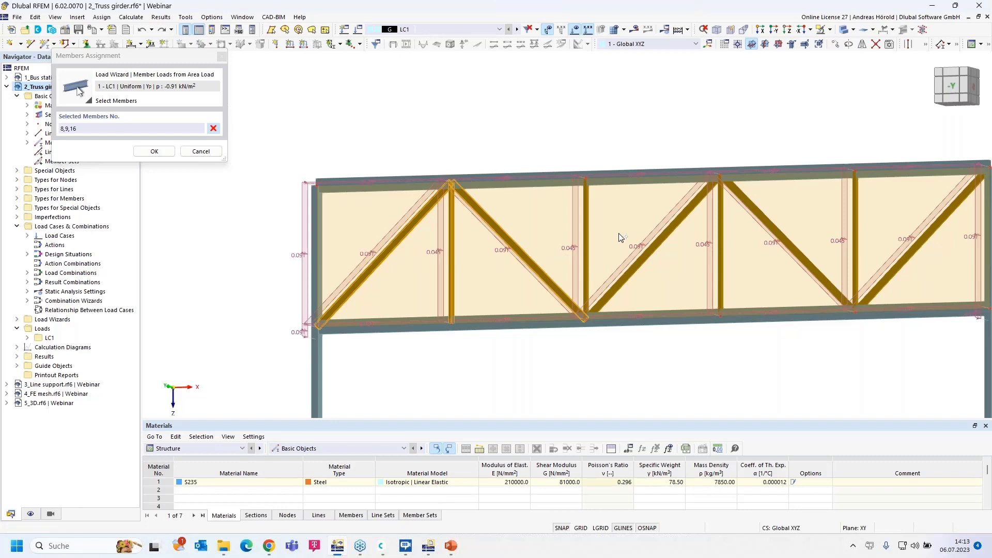
left_click(154, 151)
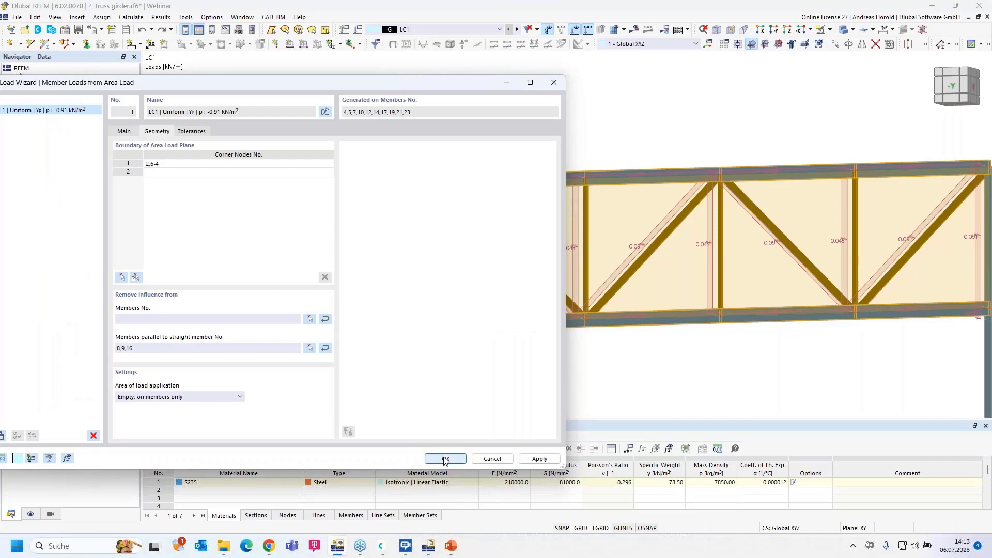
Set the wizard's area of load application to "Fully closed plane", confirm it and inspect the loads generated on the chords.
left_click(166, 398)
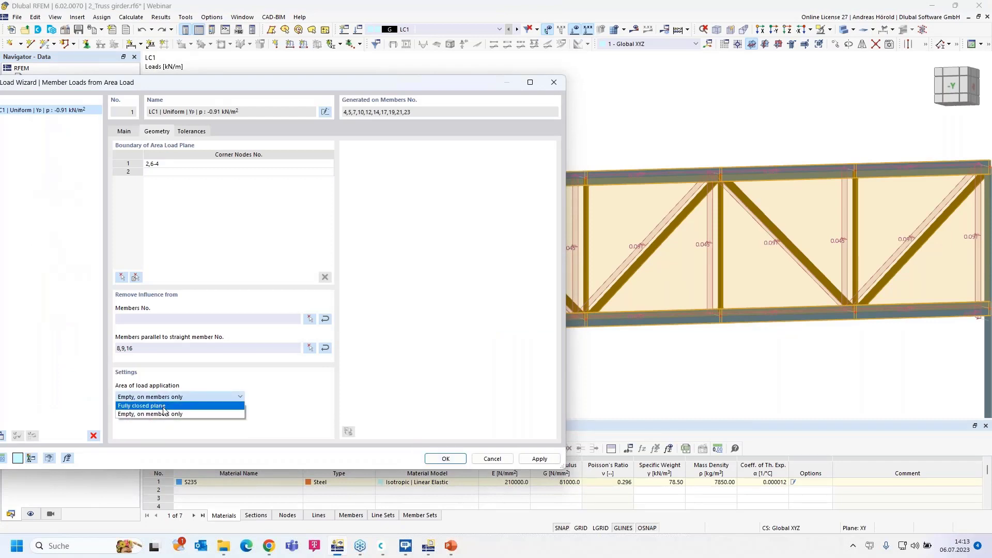
left_click(164, 408)
left_click(449, 463)
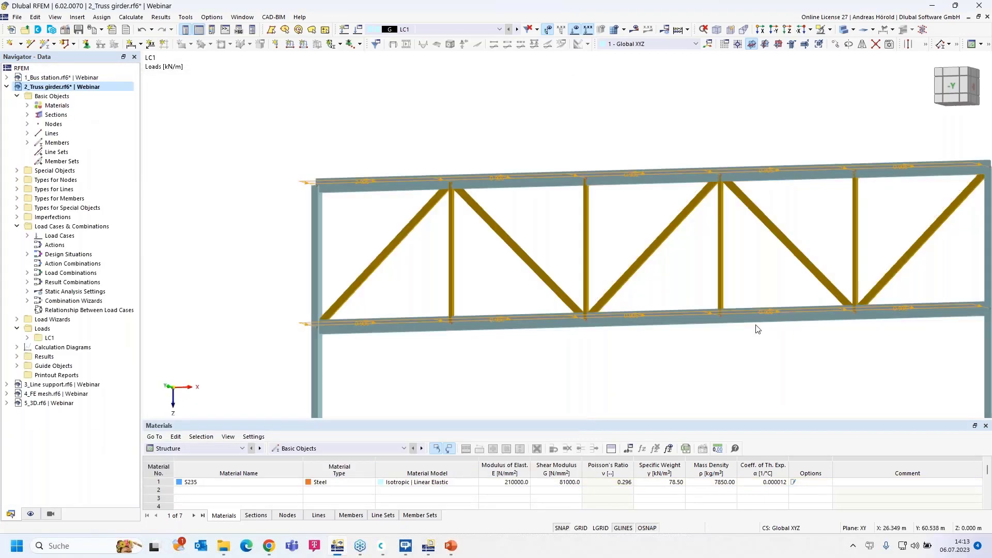
right_click_drag(734, 368, 744, 405)
left_click(463, 366)
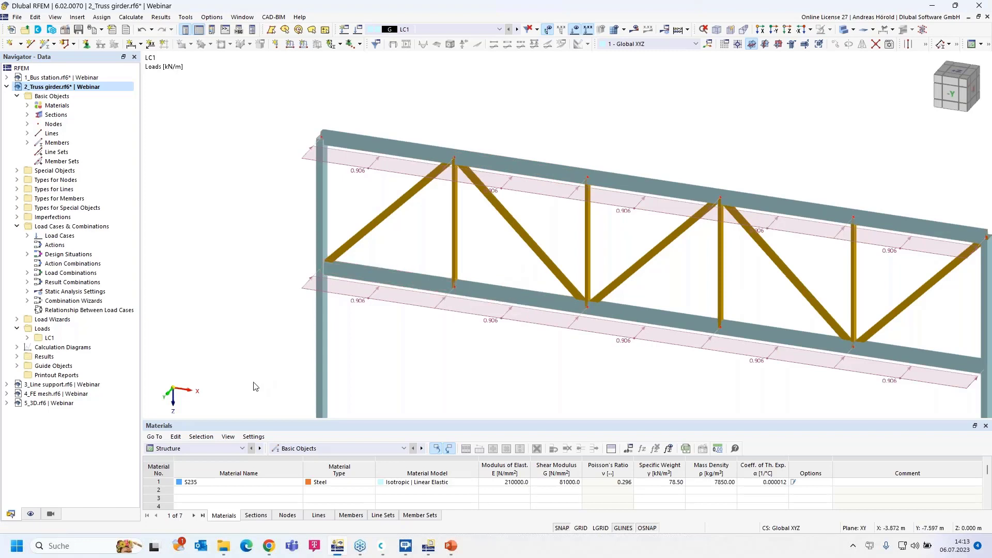
Switch to the 3_Line support model and open the fictitious column stiffness settings of the nodal support at node 10.
left_click(7, 86)
double_click(59, 96)
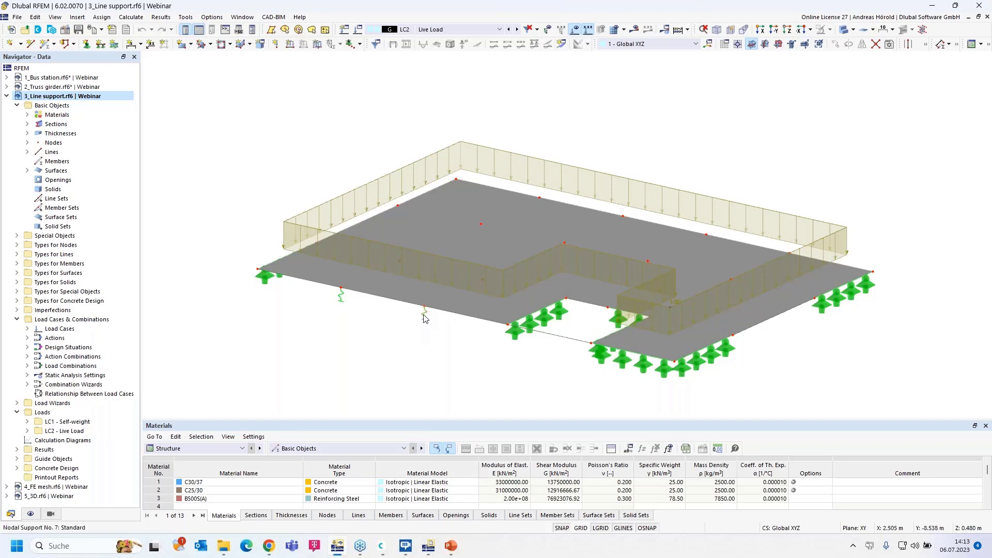
mouse_move(423, 320)
double_click(423, 318)
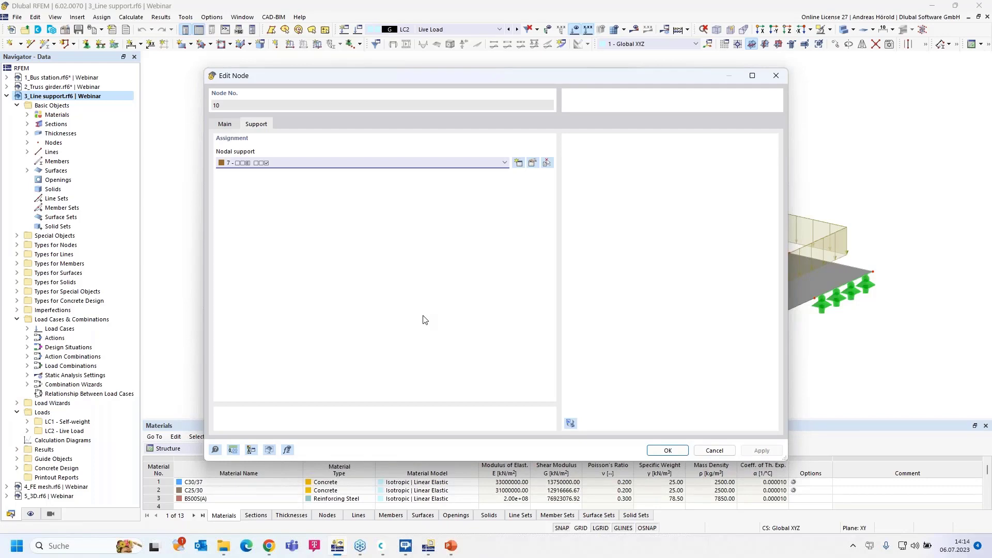
left_click(533, 164)
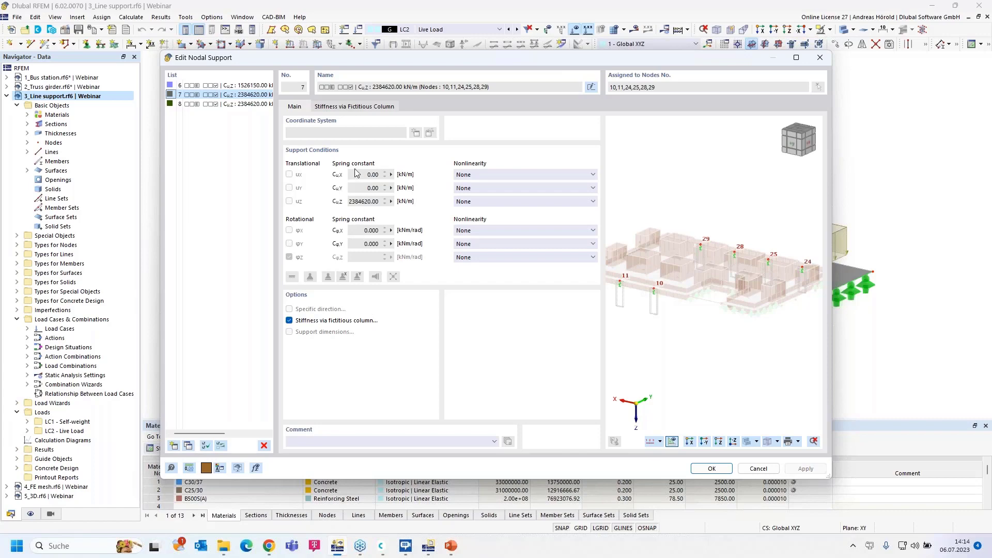
left_click(354, 107)
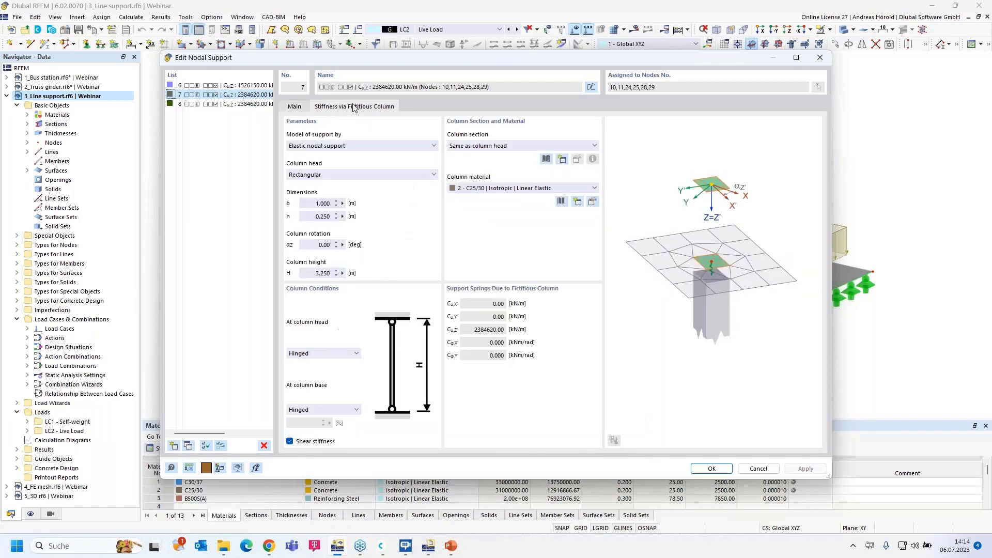
Review the available models of support and the column head conditions of the nodal support's fictitious column.
left_click(360, 150)
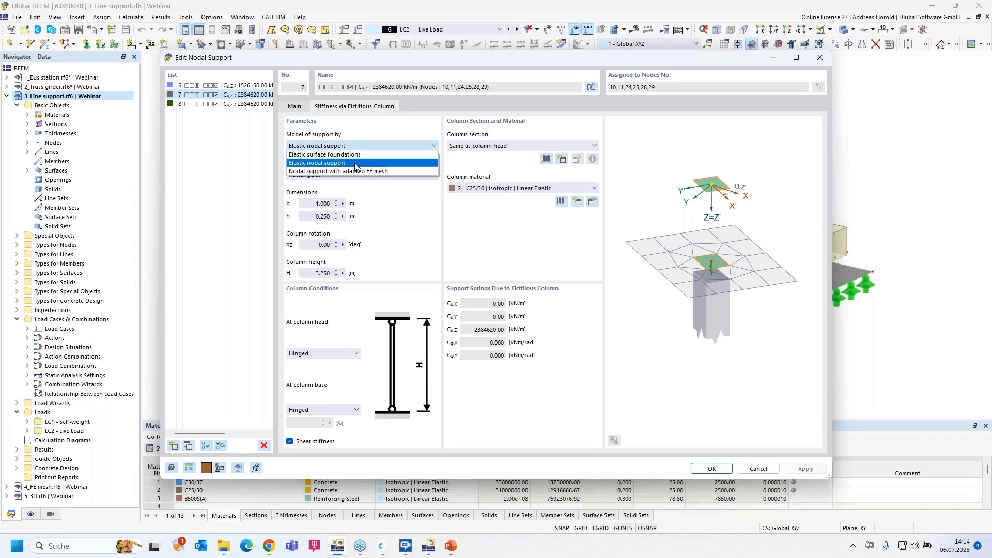
left_click(355, 163)
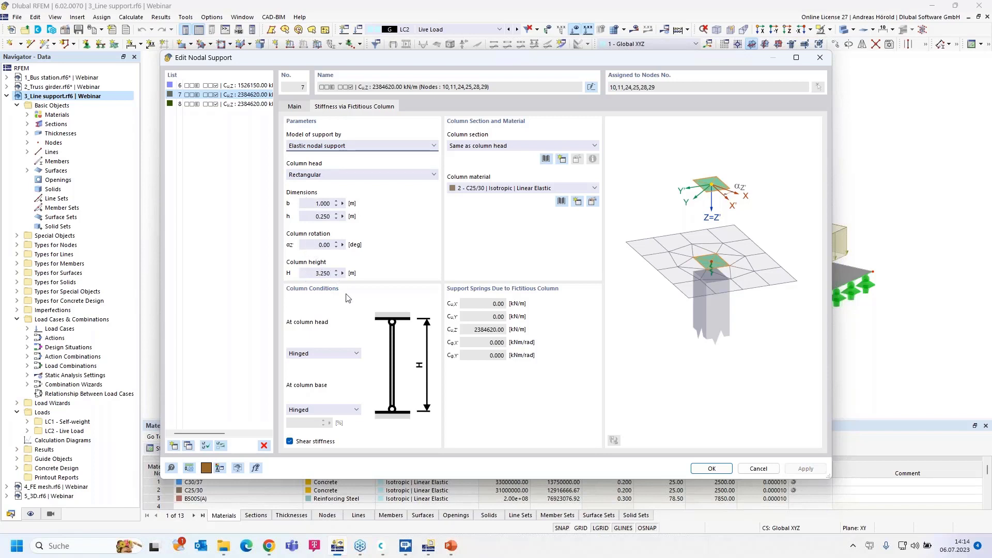
left_click(318, 355)
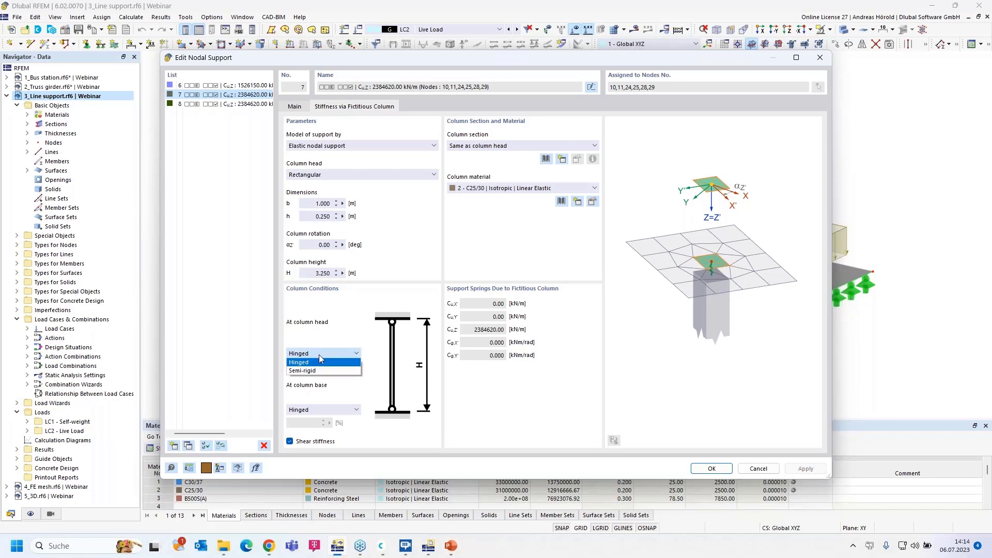
left_click(319, 354)
Try the Semi-rigid and Rigid conditions at the column base, return it to Hinged and cancel the nodal support and node editing.
left_click(330, 411)
left_click(316, 429)
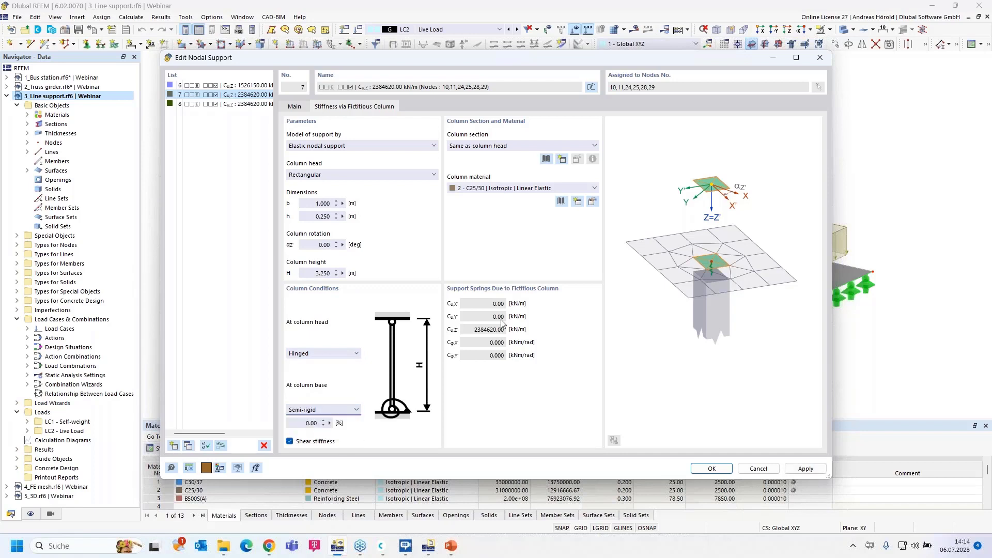
left_click(313, 412)
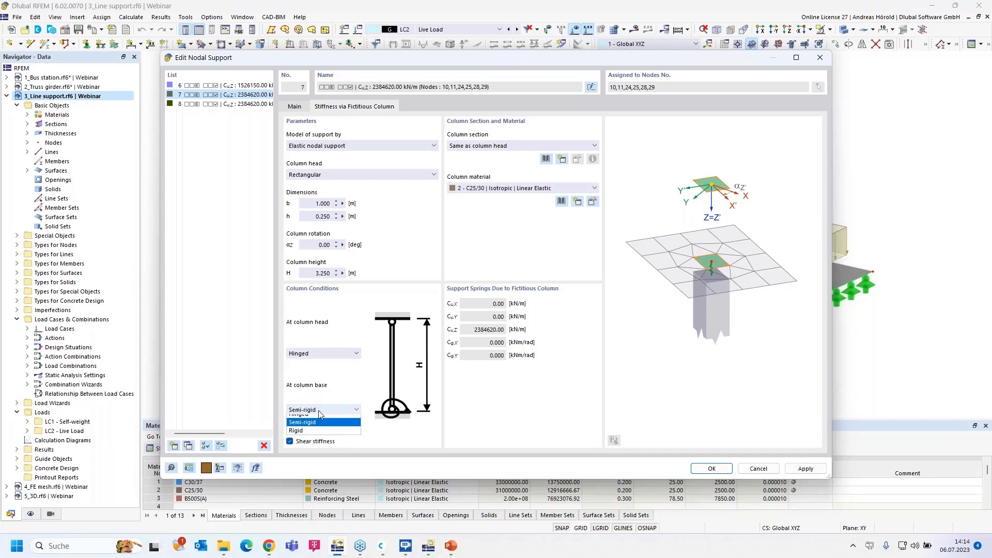
left_click(305, 437)
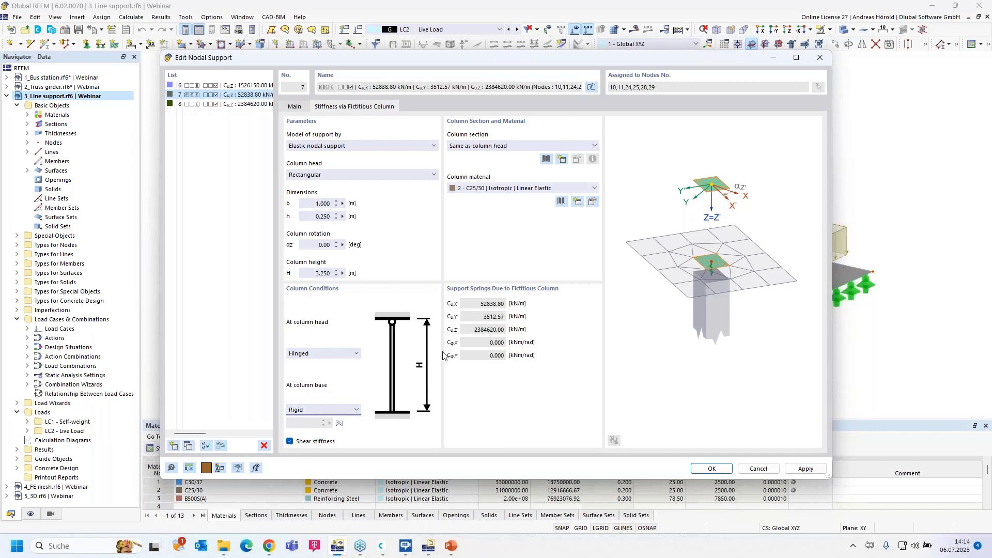
left_click(323, 410)
left_click(309, 419)
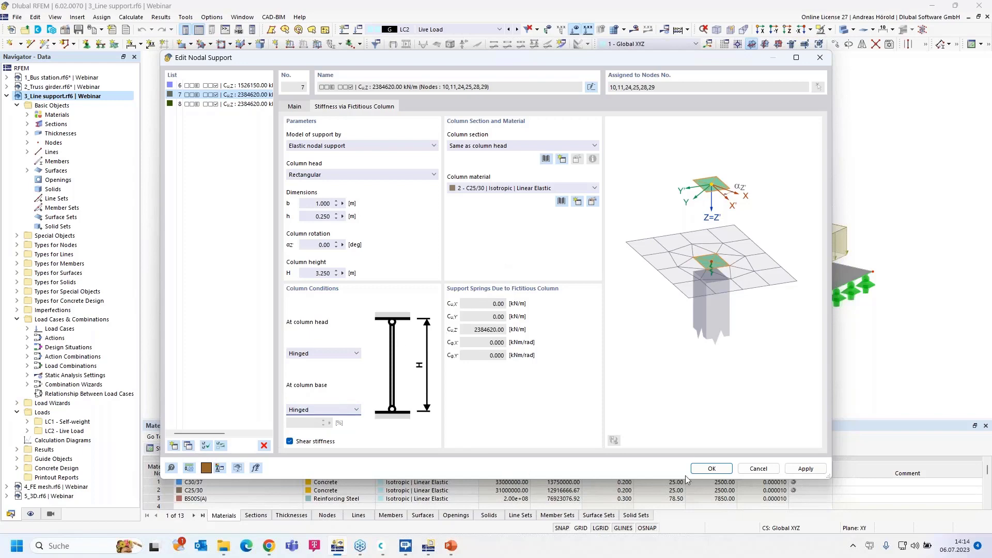
left_click(759, 469)
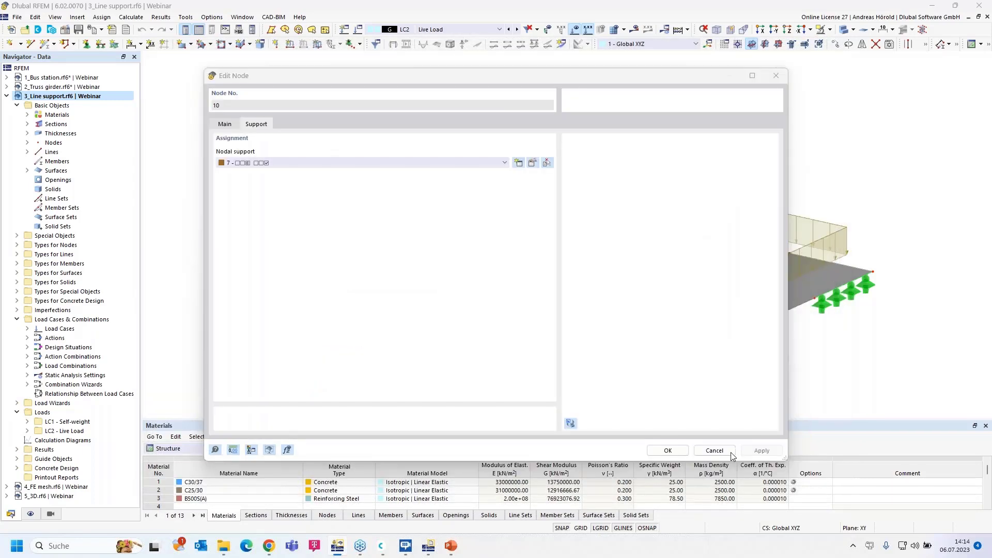
left_click(715, 450)
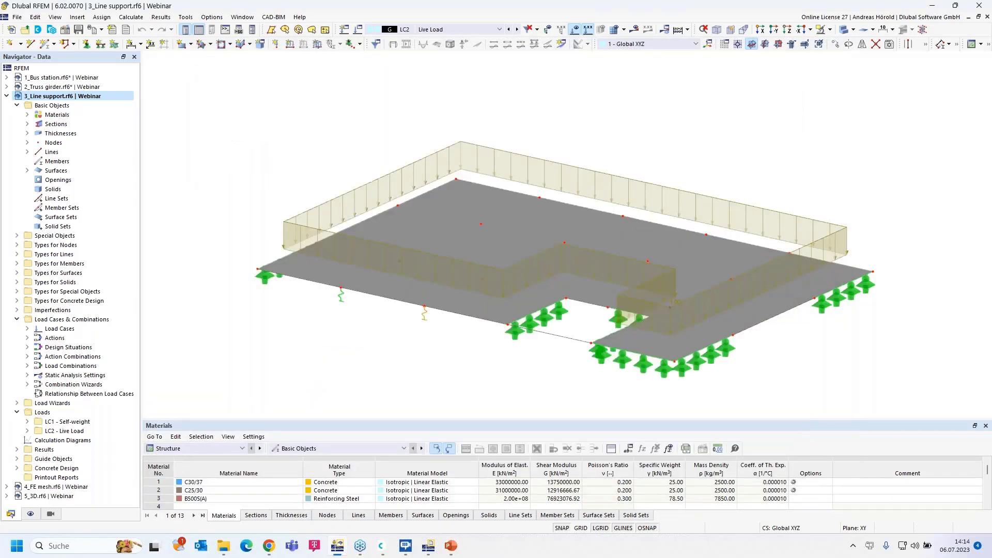
Open line support 3 assigned to line 1 for editing and enable its stiffness via fictitious wall.
left_click(622, 359)
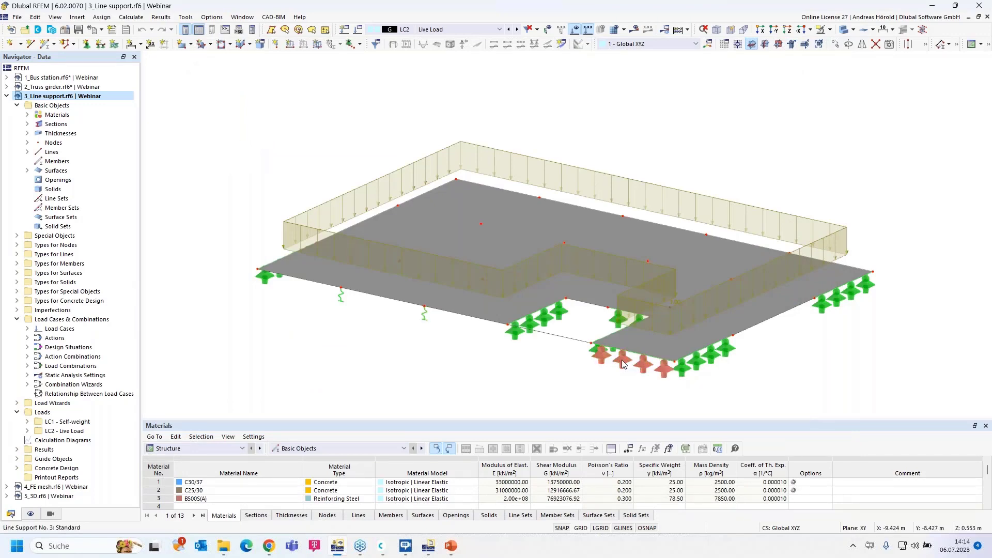
double_click(621, 360)
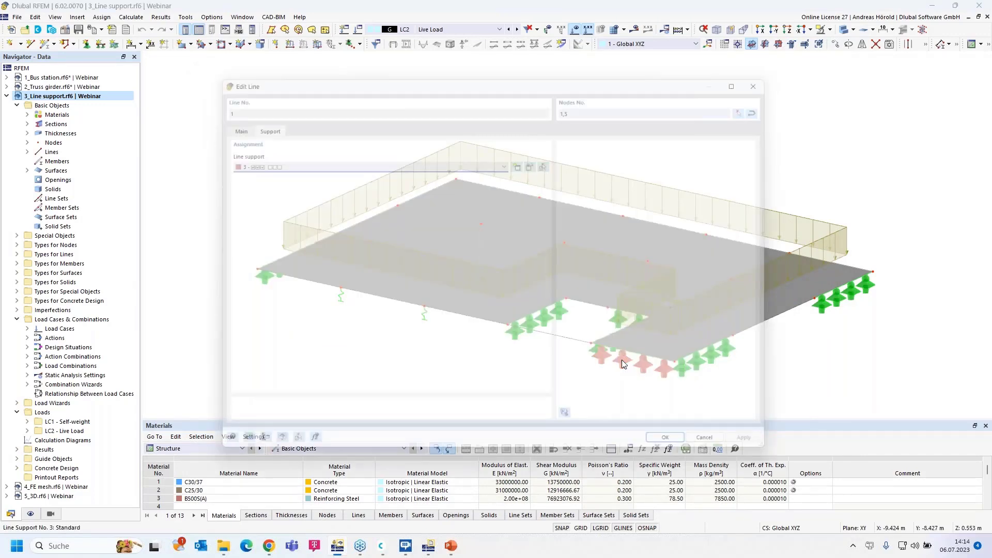
left_click(535, 157)
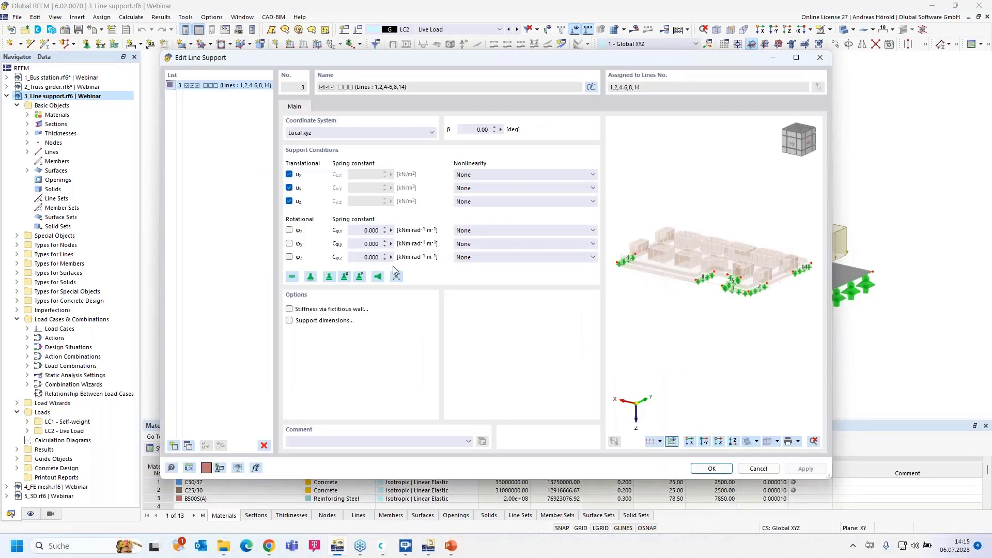
left_click(289, 310)
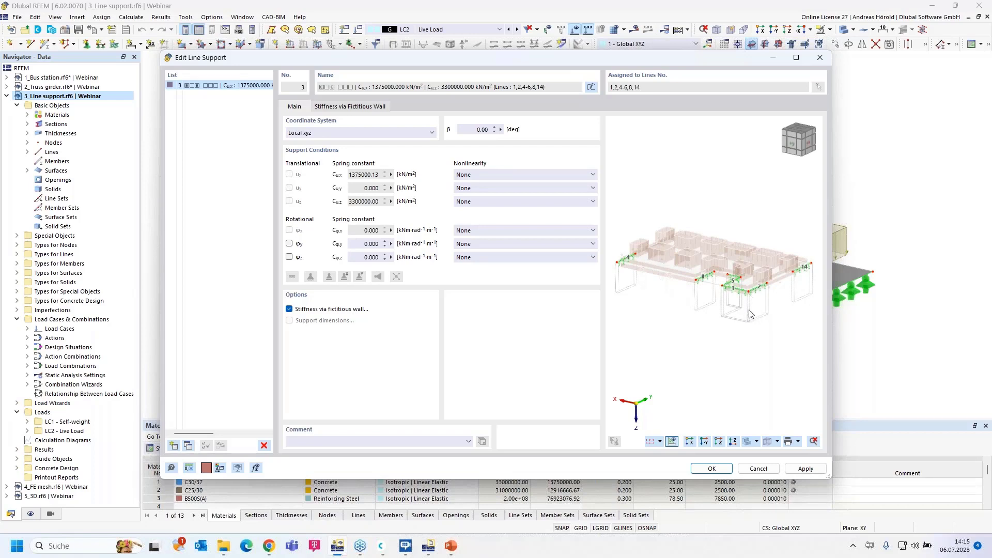
Set the fictitious wall's width to 0.250 m and its height to 4 m.
left_click(360, 108)
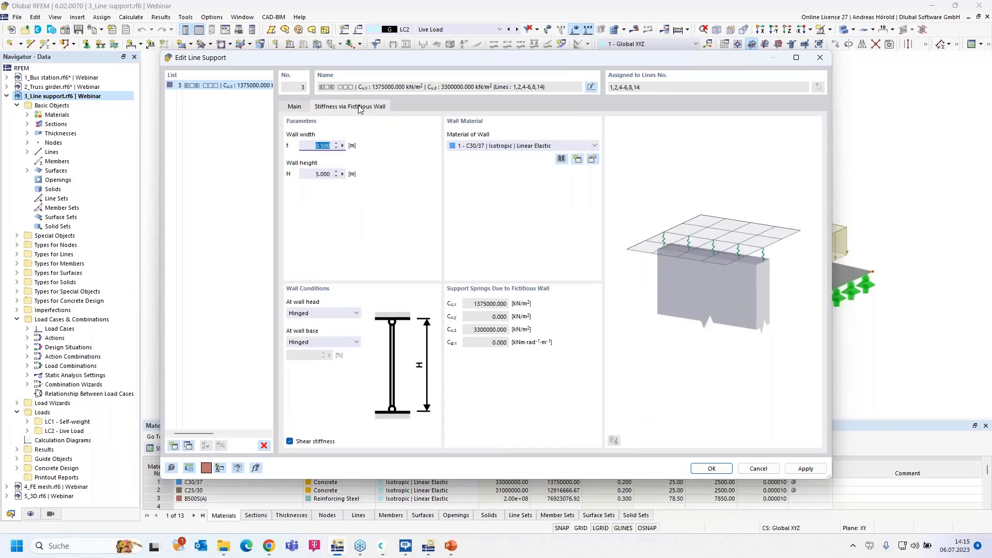
key("BackSpace")
key("Tab")
type("4")
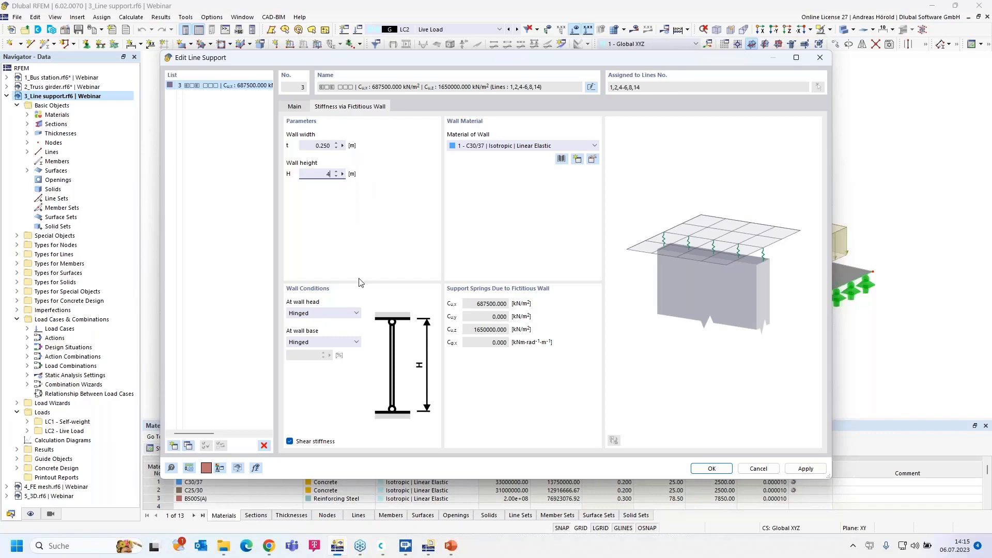
Review the available conditions at the wall head and wall base, keeping both hinged.
left_click(327, 314)
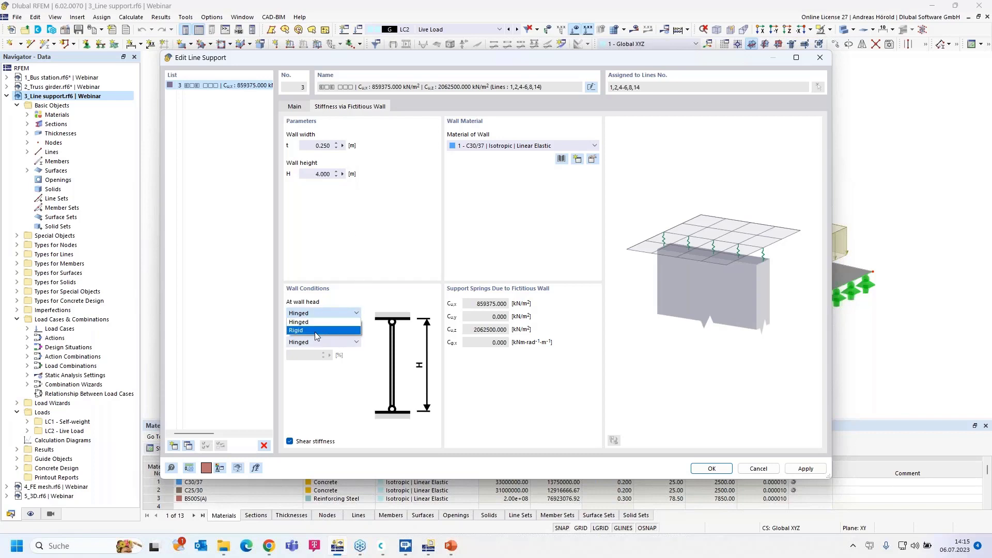
left_click(347, 277)
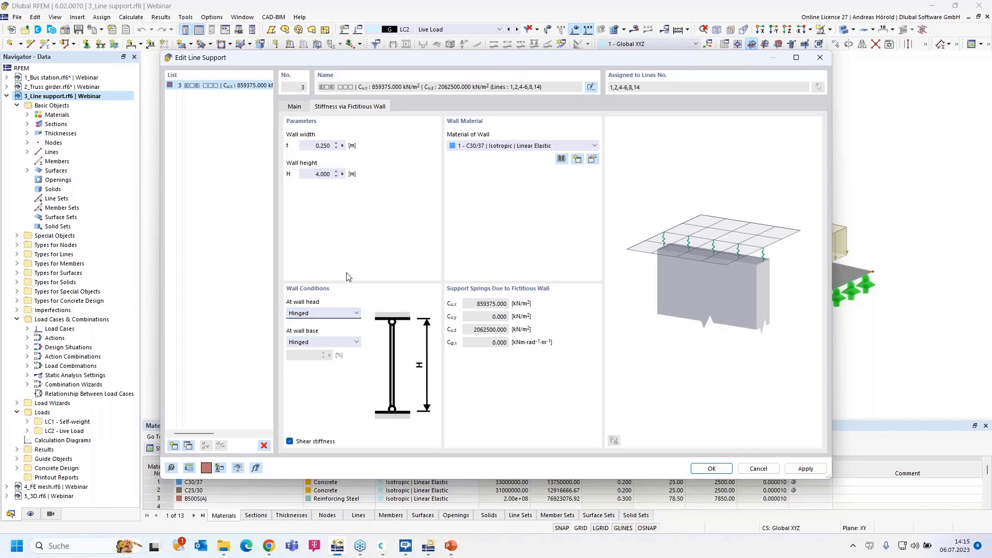
left_click(321, 343)
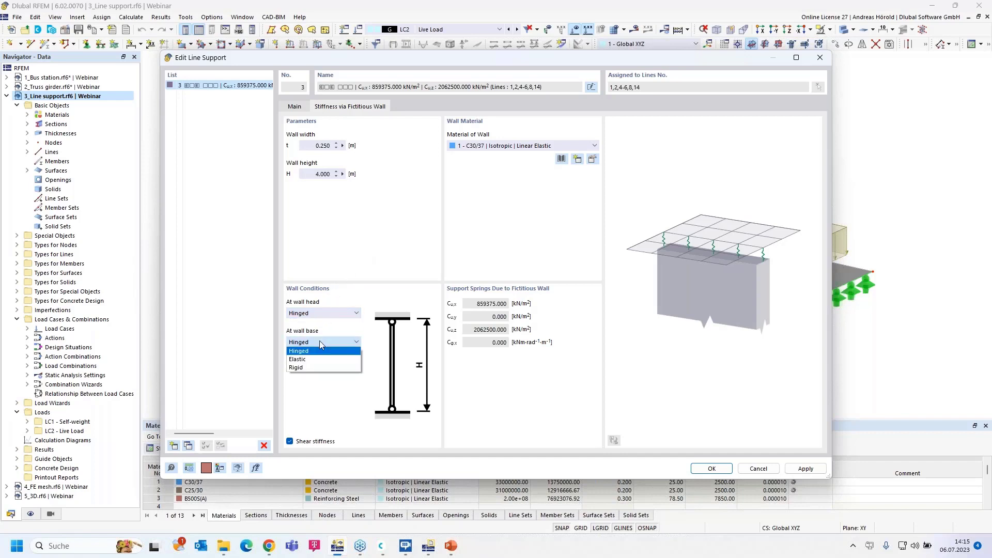
left_click(321, 343)
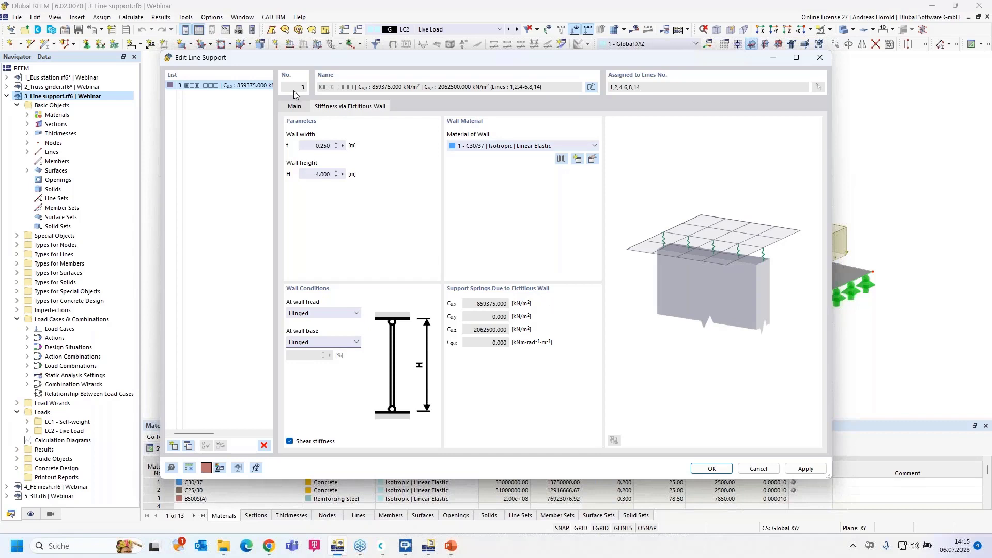
Check the line support's translational spring constants and confirm the line support and line 1 settings.
left_click(294, 107)
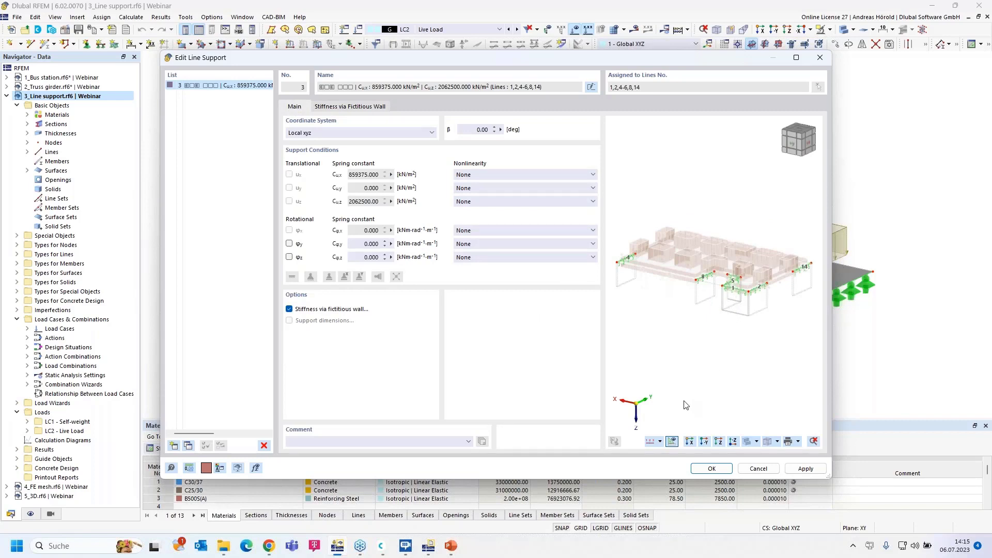
left_click(709, 470)
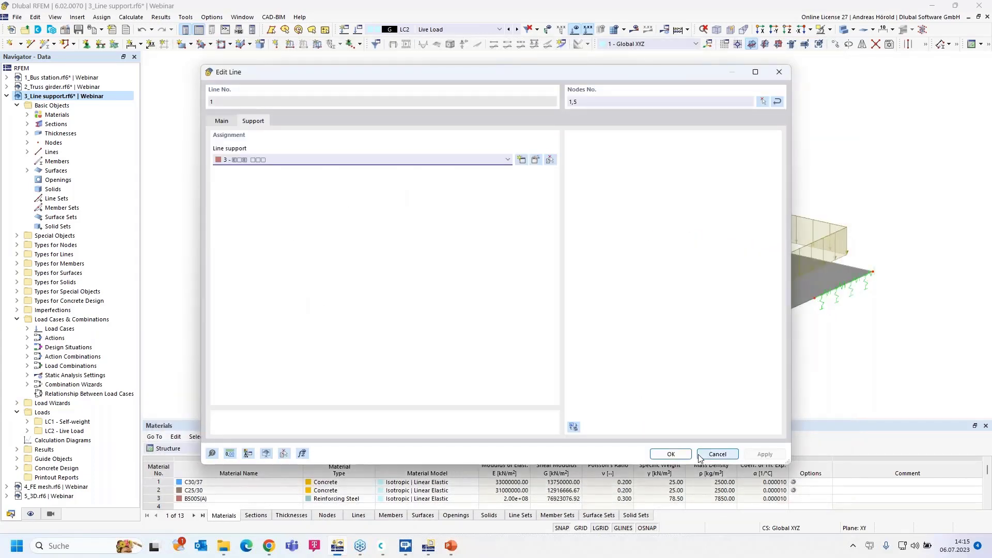
left_click(672, 454)
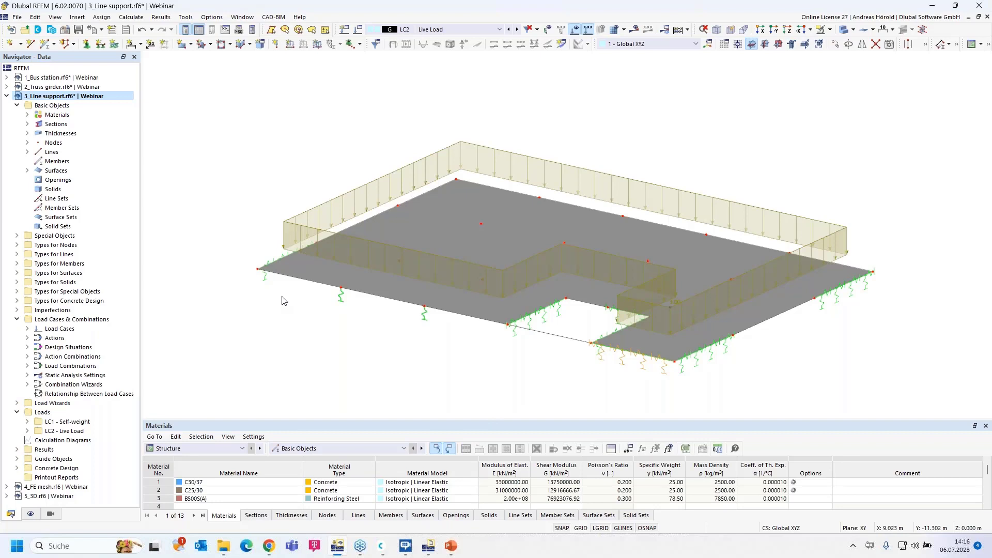
Switch to the 4_FE mesh model and review its general mesh settings.
left_click(7, 96)
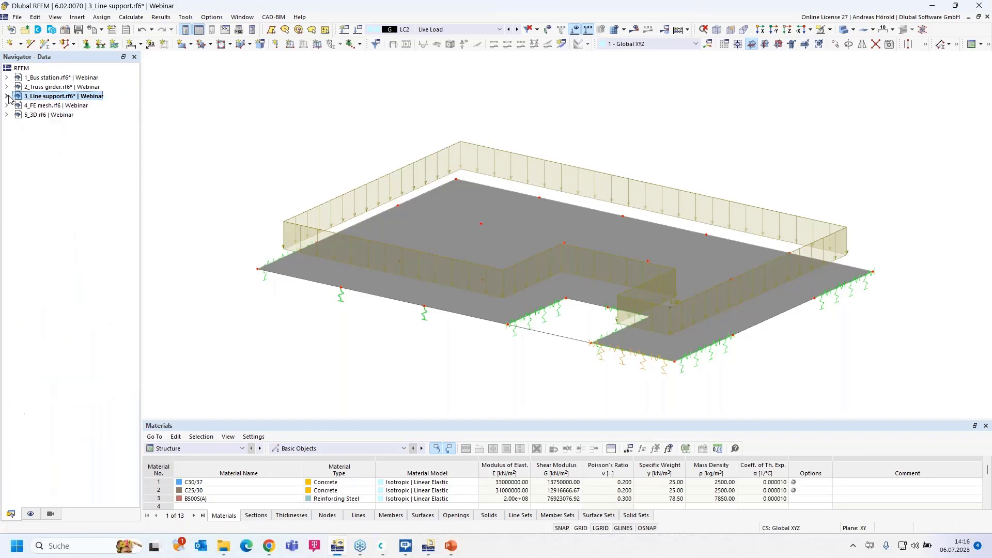
left_click(56, 105)
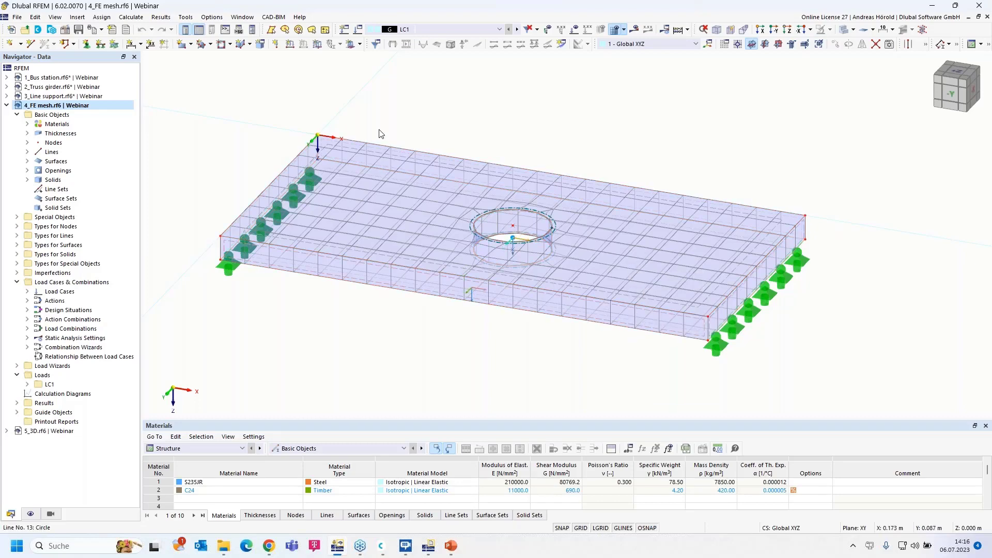
left_click(624, 29)
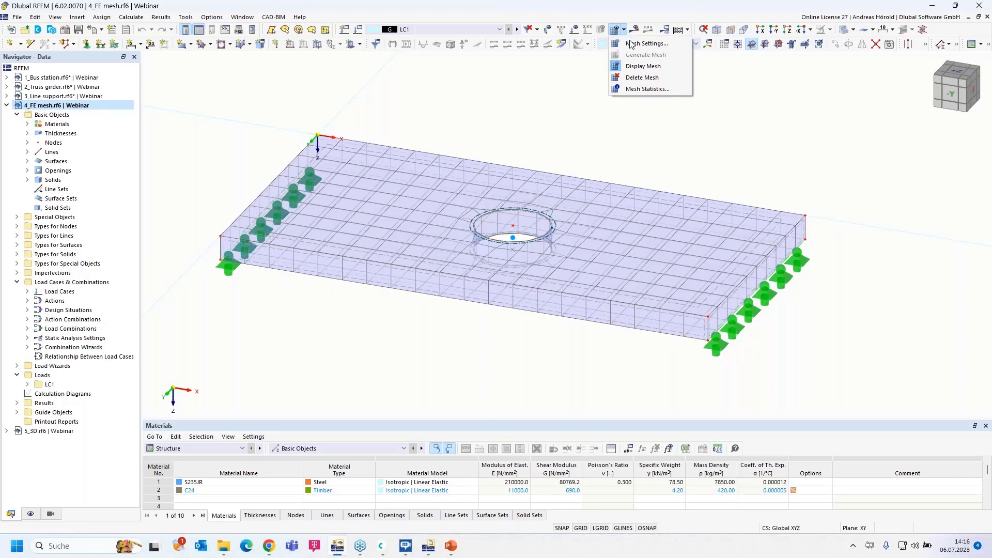
left_click(639, 40)
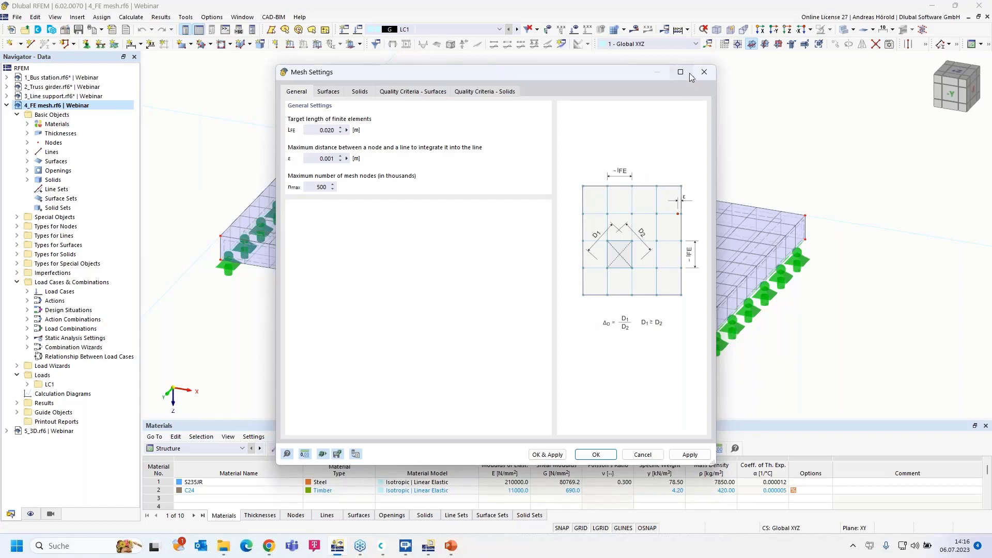
left_click(706, 77)
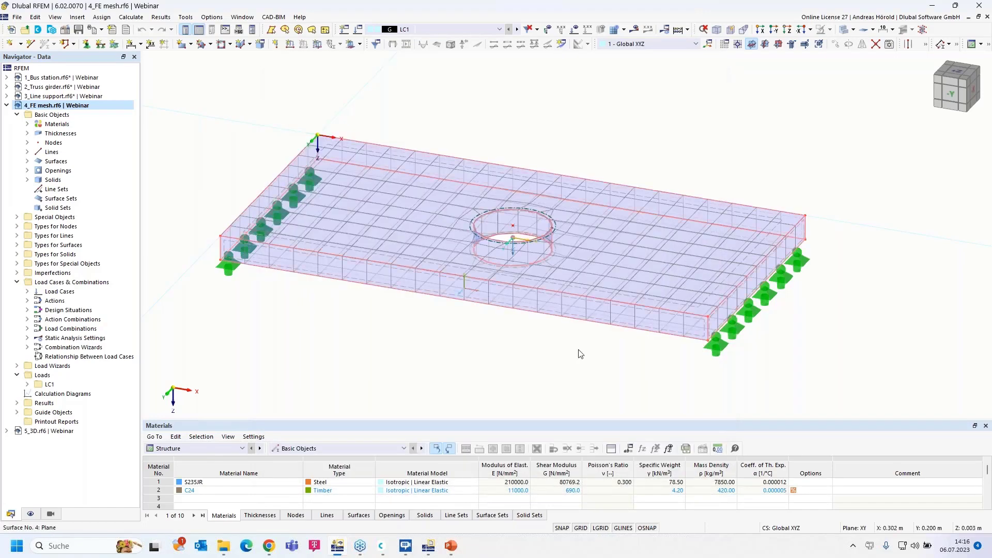
Display the LC1 results on the perforated plate and list the solid's basic and equivalent stress types.
scroll(661, 261, "up", 5)
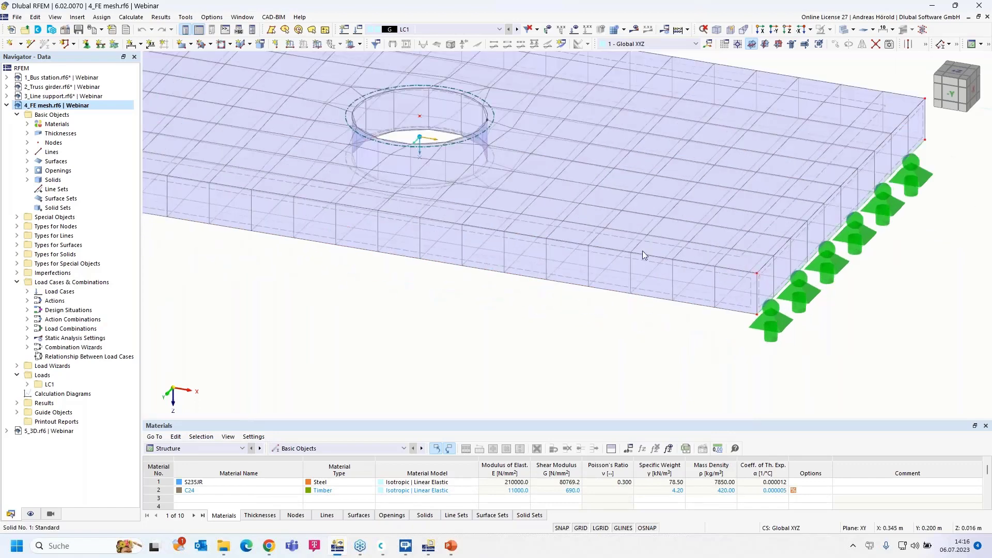
scroll(732, 156, "down", 1)
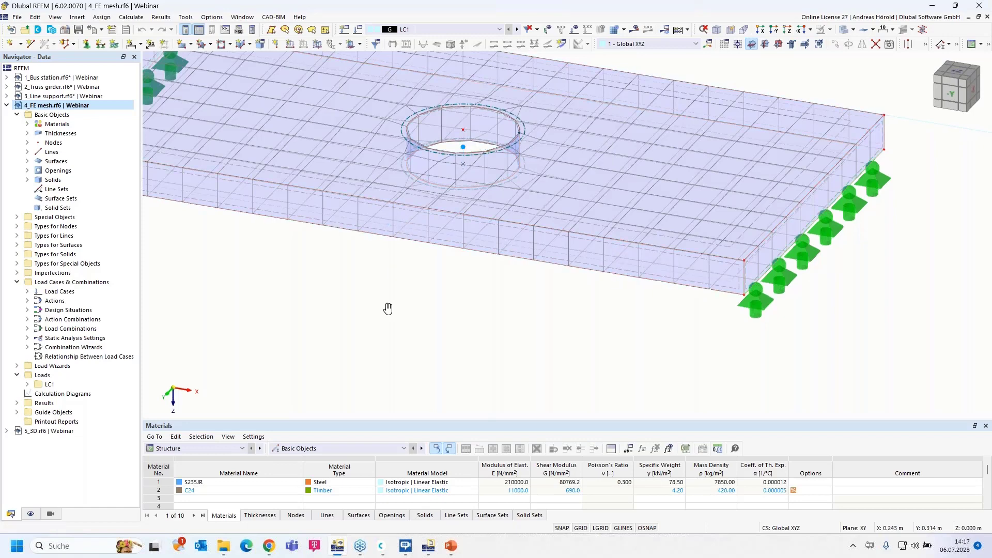
middle_click_drag(389, 296, 392, 347)
left_click(635, 29)
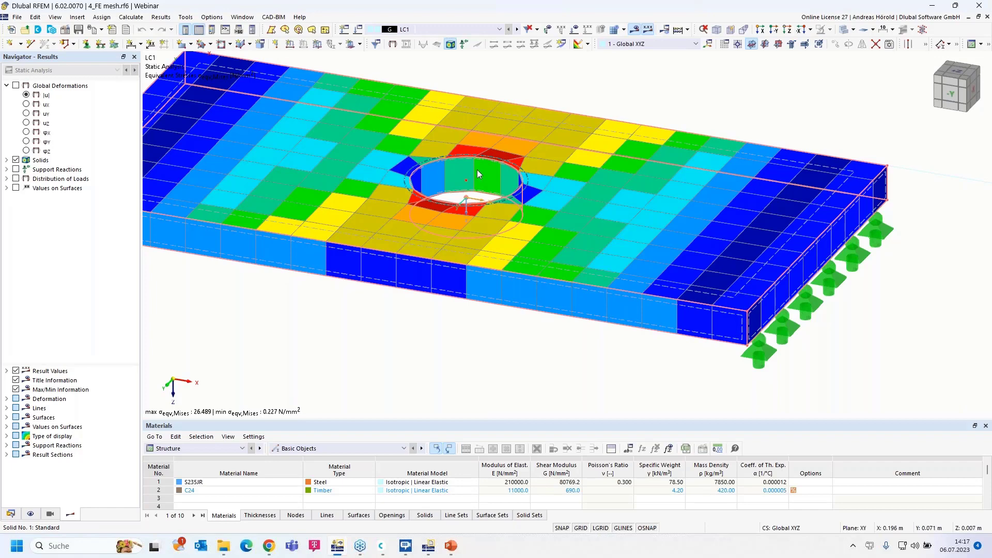
scroll(477, 170, "down", 2)
middle_click_drag(476, 181, 606, 265)
left_click(7, 160)
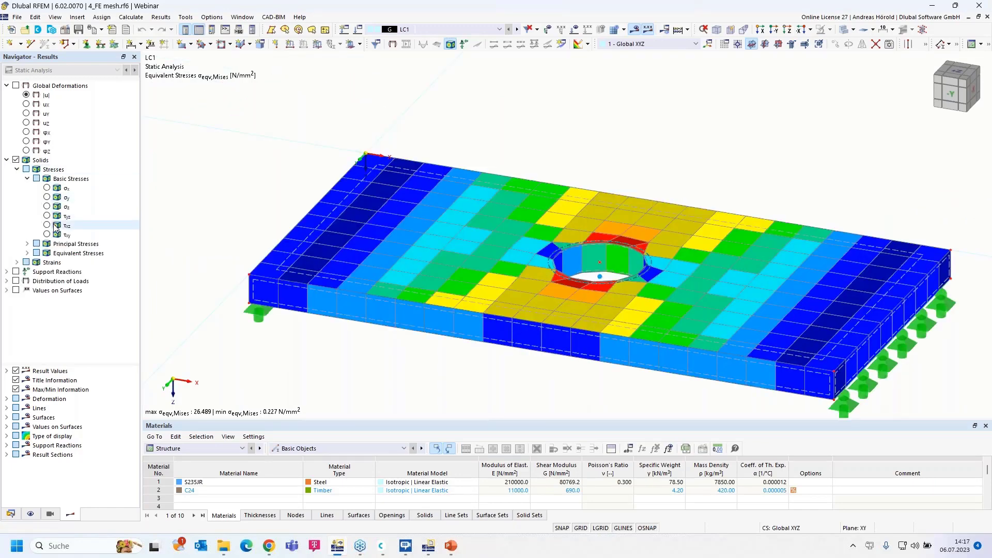
left_click(26, 253)
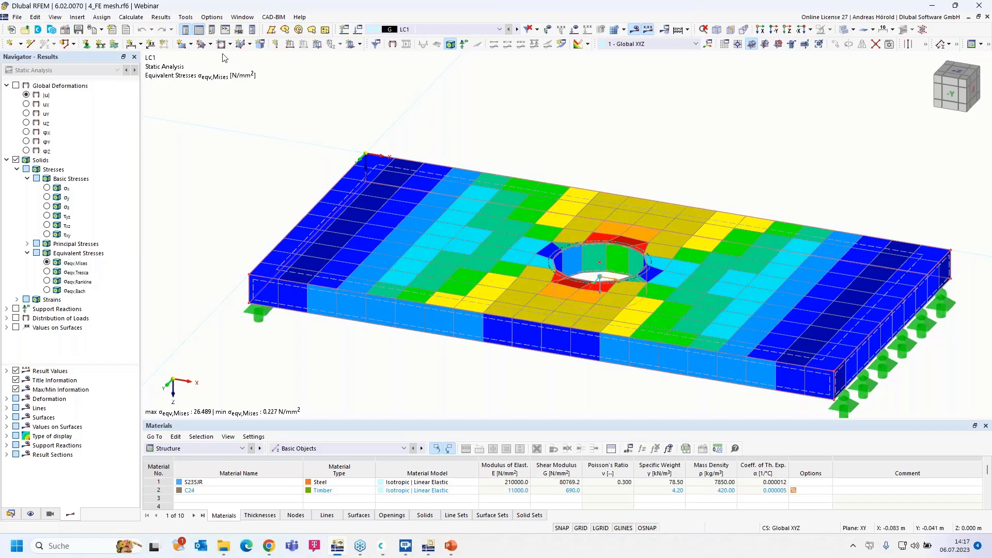
Apply the solids' result smoothing type "Continuous within solid sets, otherwise within solids" to the plate results.
left_click(131, 17)
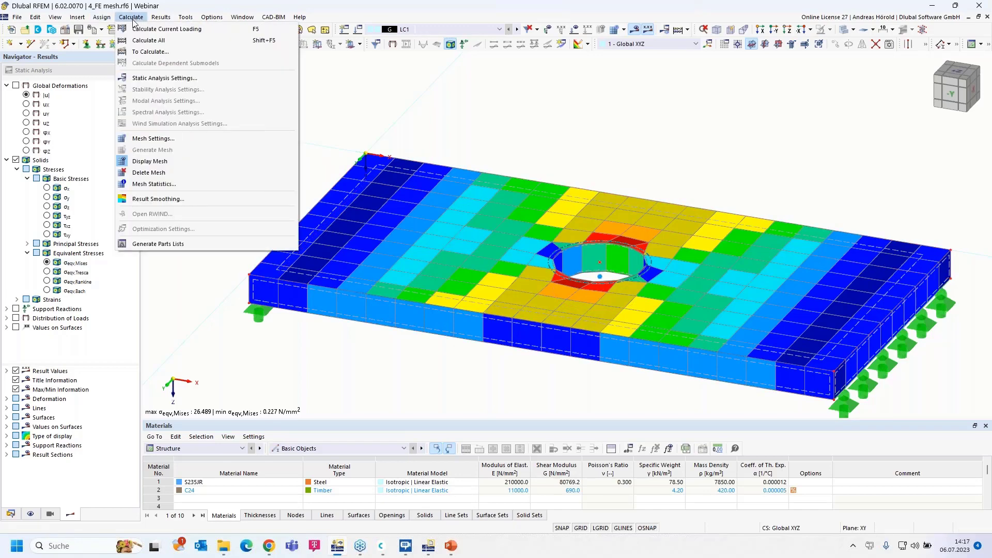
left_click(182, 200)
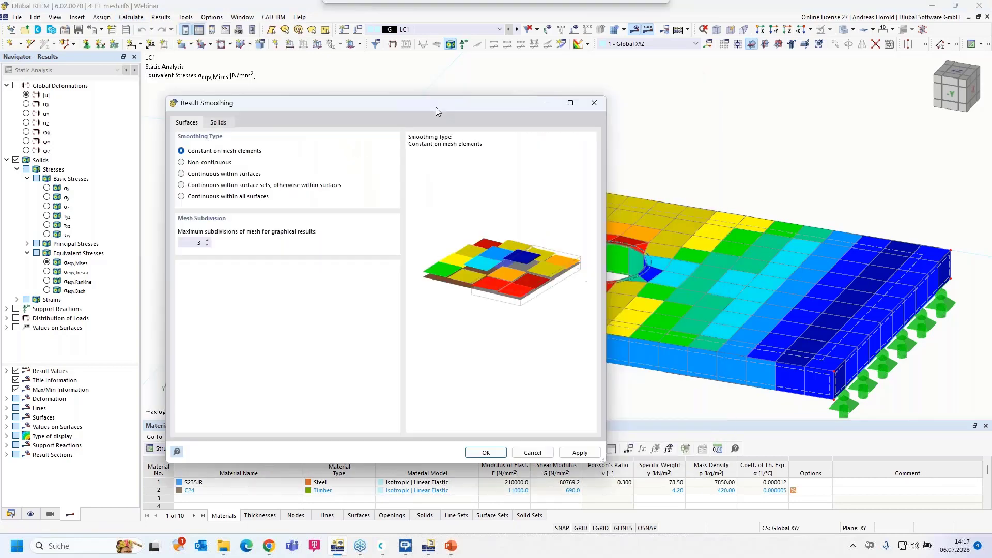
left_click_drag(436, 107, 299, 124)
left_click(81, 138)
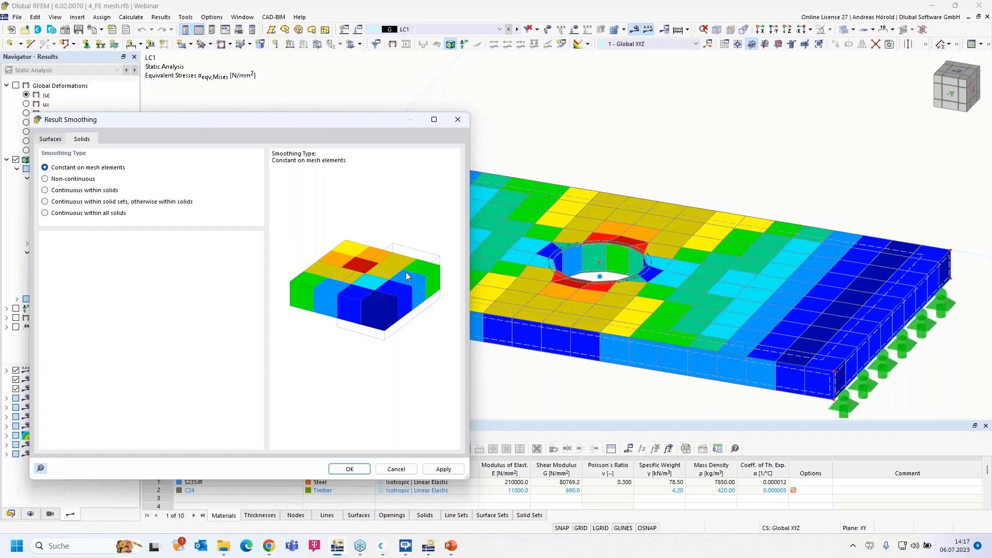
left_click(44, 202)
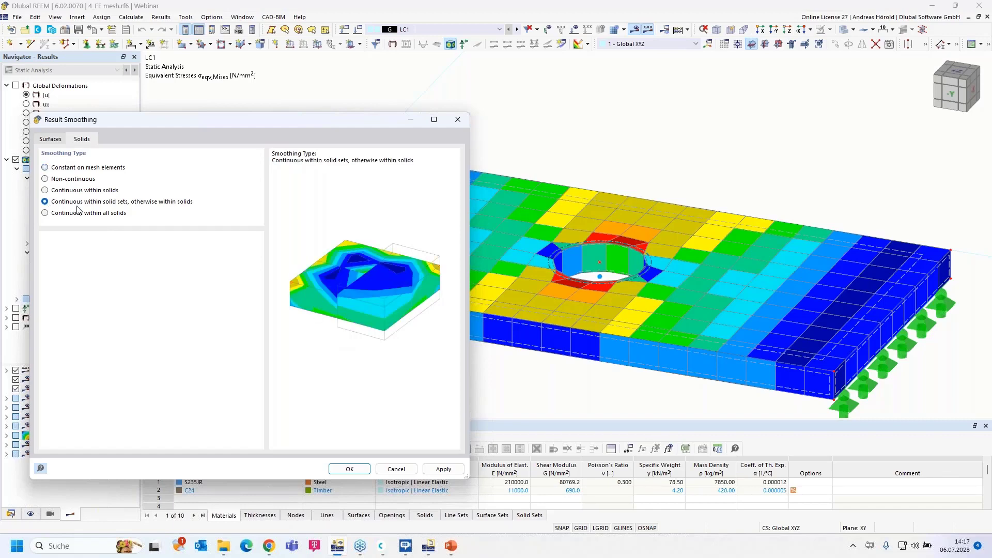
left_click(443, 469)
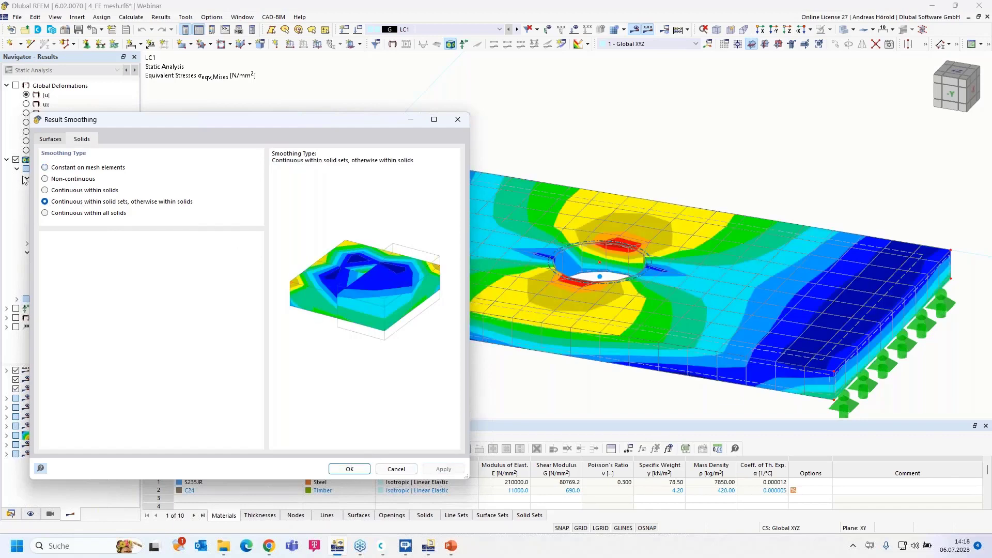
Set the solids' result smoothing back to "Constant on mesh elements" and close the smoothing settings.
left_click(45, 168)
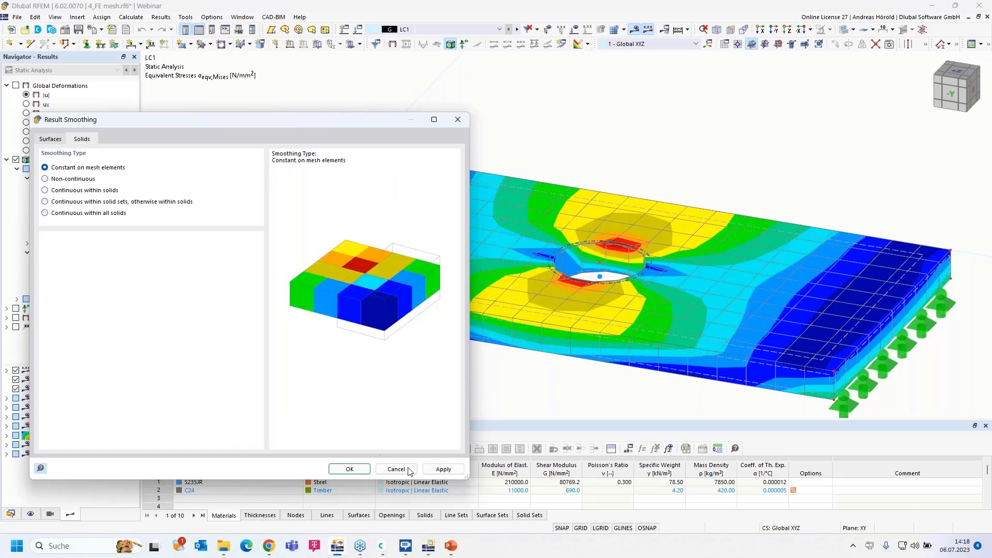
left_click(443, 469)
left_click(349, 469)
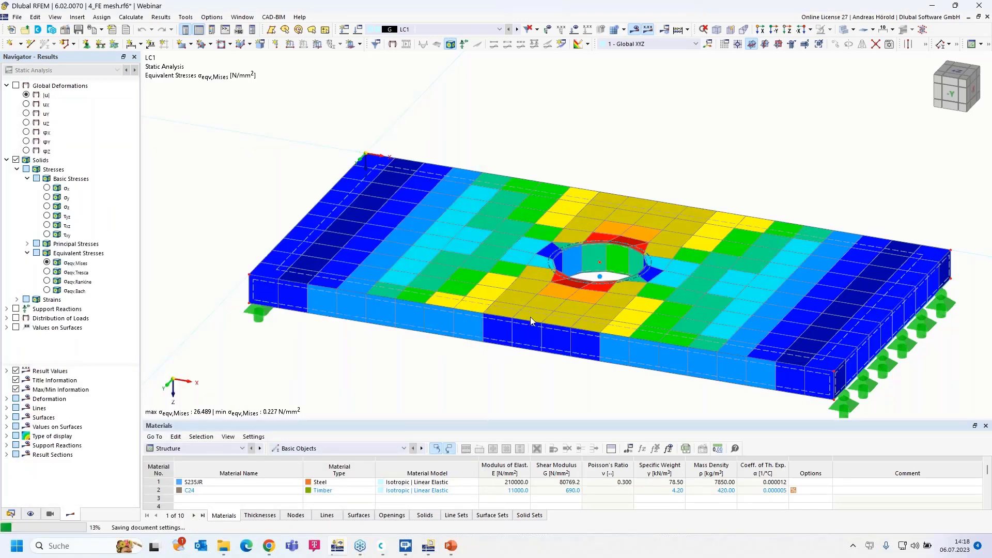
Activate mesh refinement for solid 1 and open its refinement settings.
double_click(600, 279)
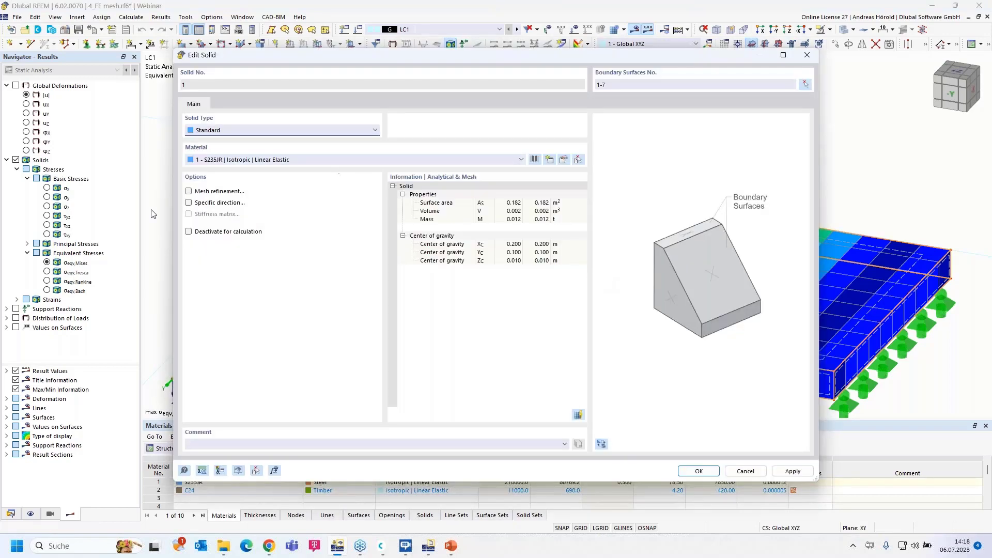
left_click(746, 471)
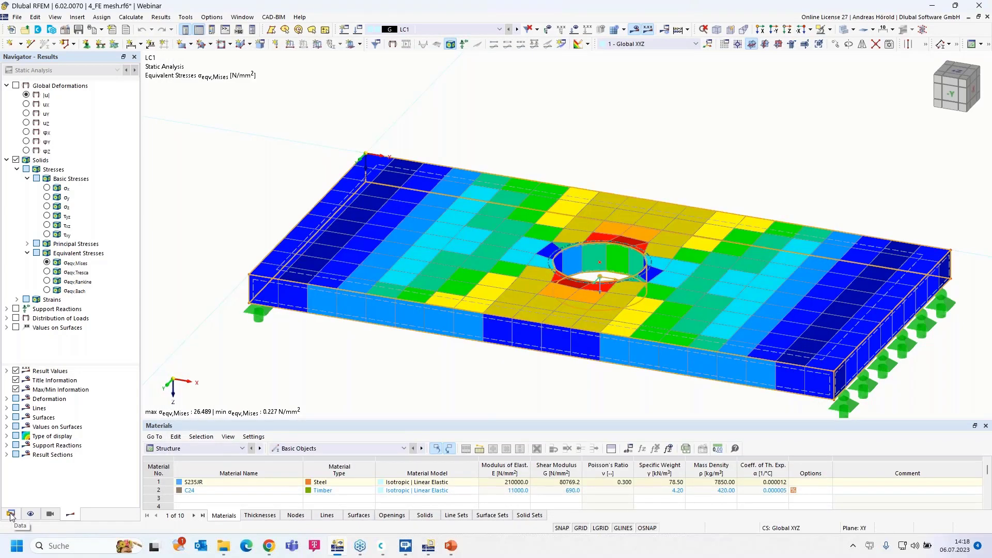
left_click(11, 514)
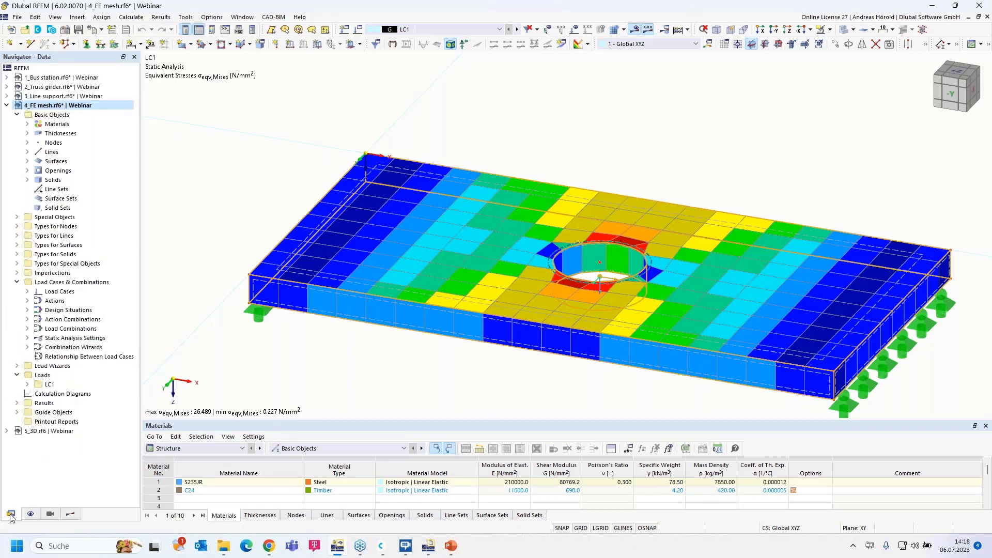
left_click(27, 180)
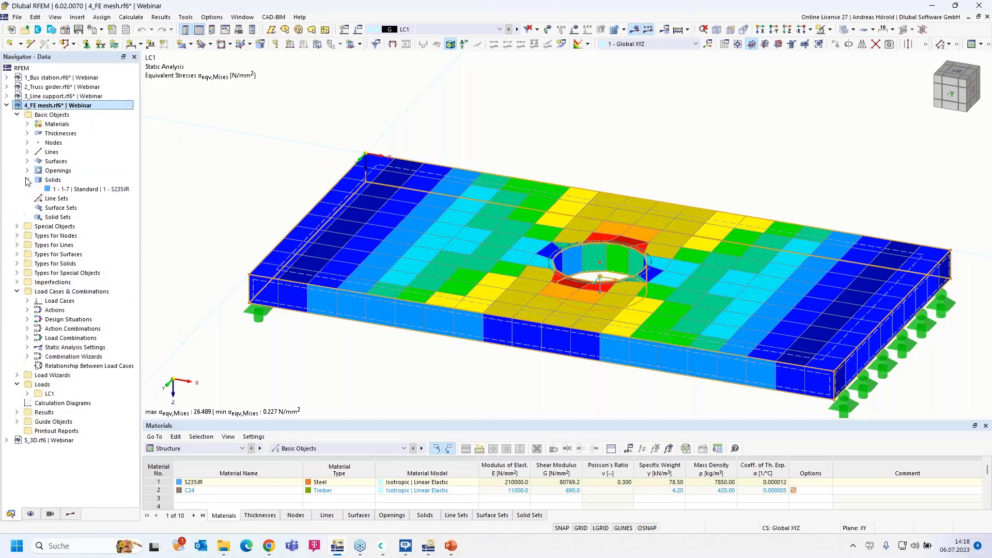
right_click(82, 192)
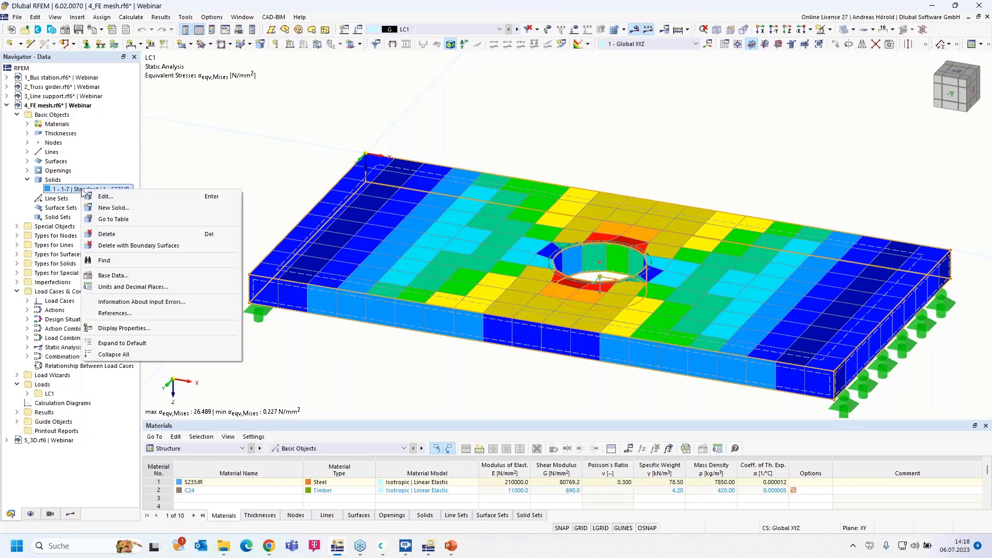
left_click(118, 201)
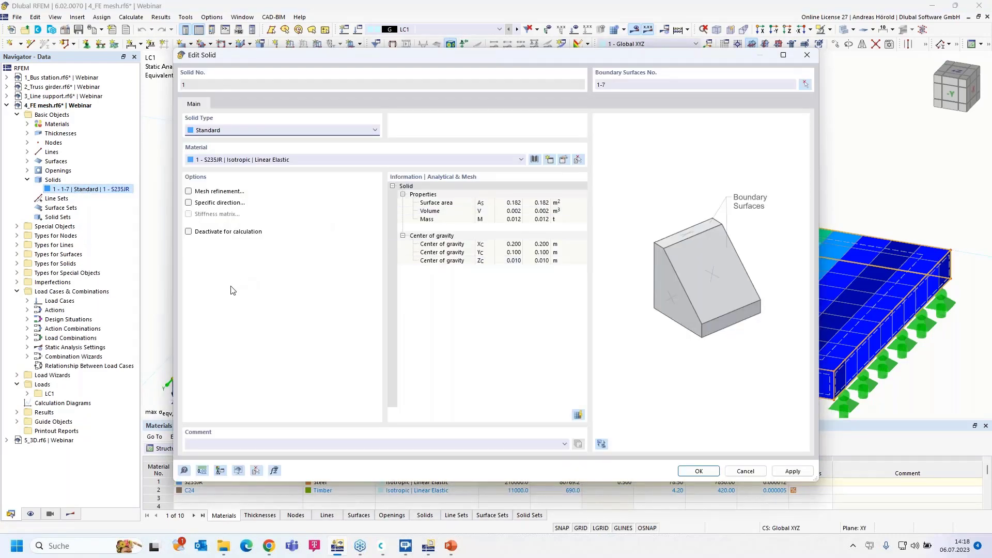
left_click(189, 191)
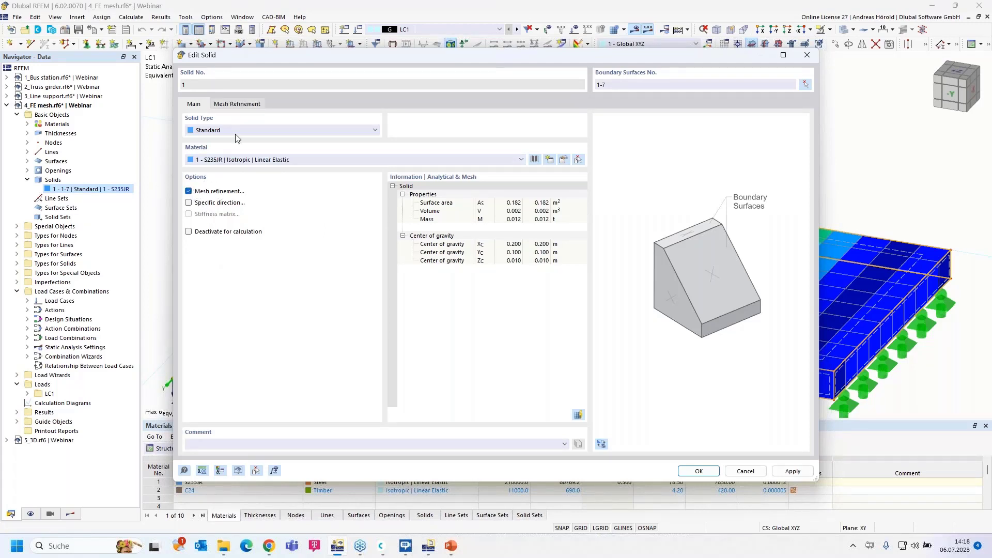
left_click(233, 105)
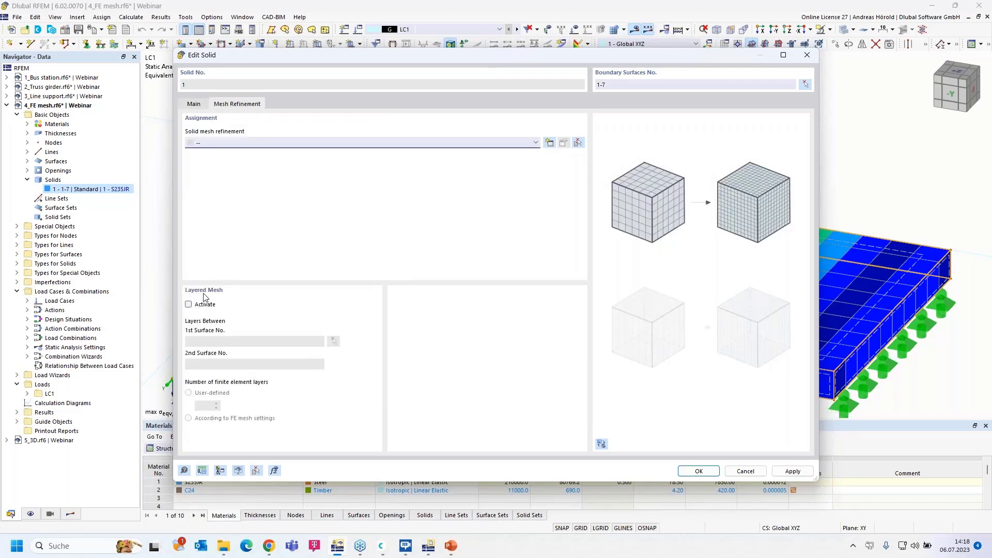
Activate a layered mesh between surfaces 1 and 2 with 4 user-defined finite element layers, accepting deletion of the existing results.
left_click(188, 305)
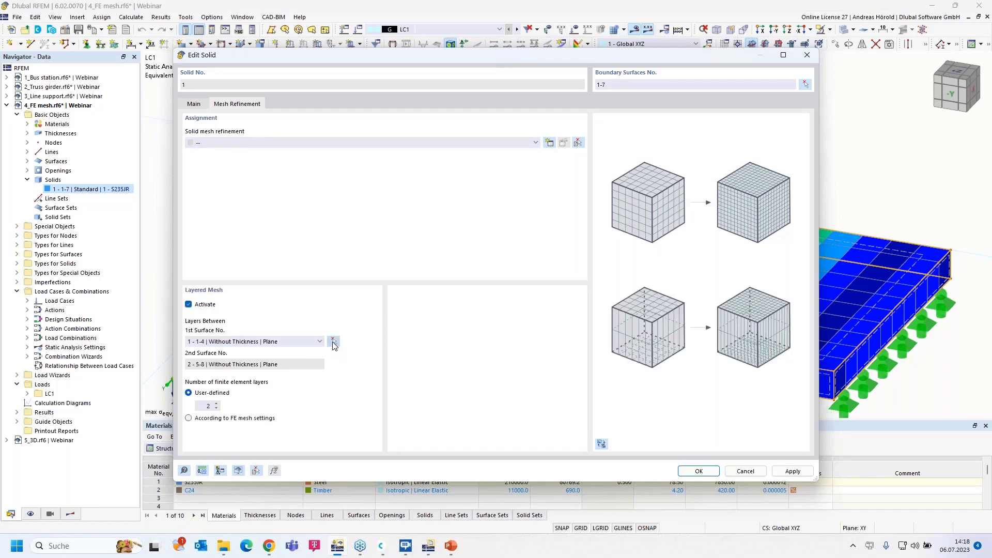
left_click(333, 342)
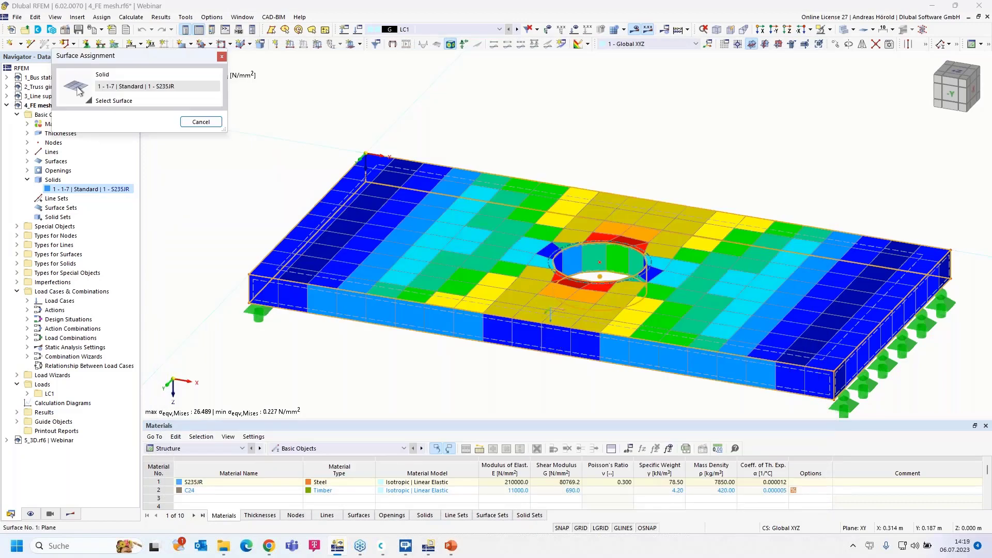
left_click(716, 343)
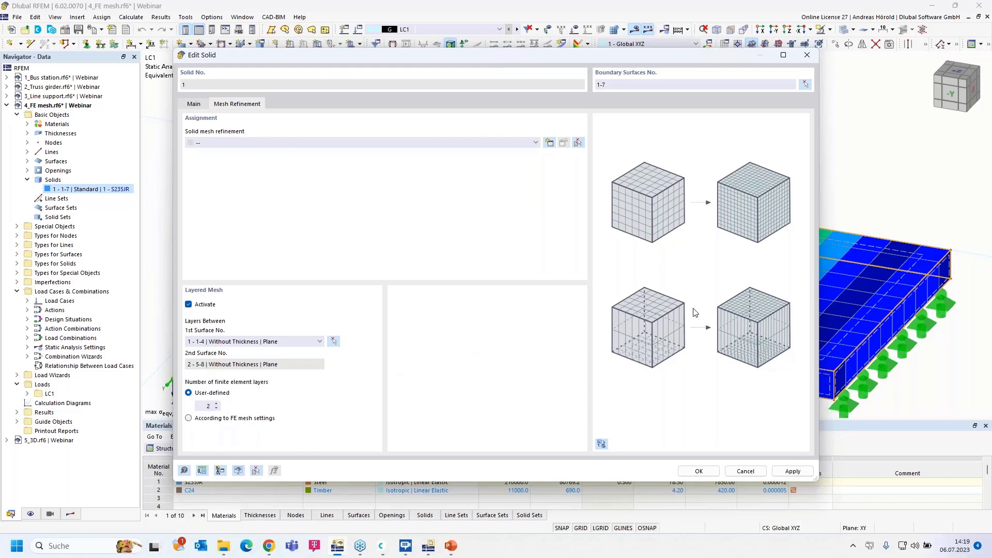
left_click(217, 405)
left_click(216, 403)
left_click(697, 470)
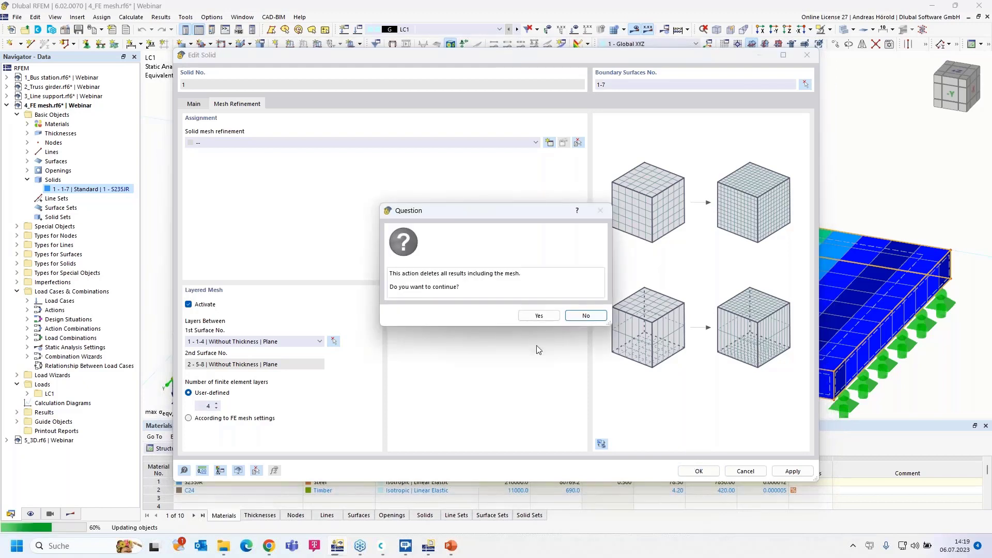
left_click(536, 316)
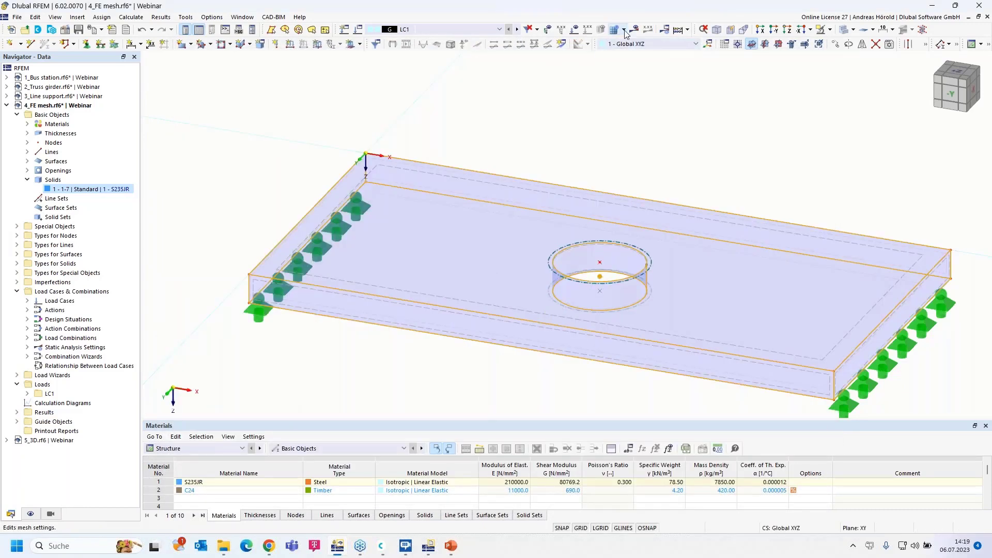
Generate the FE mesh and inspect the element layers along the plate's long side face.
left_click(625, 30)
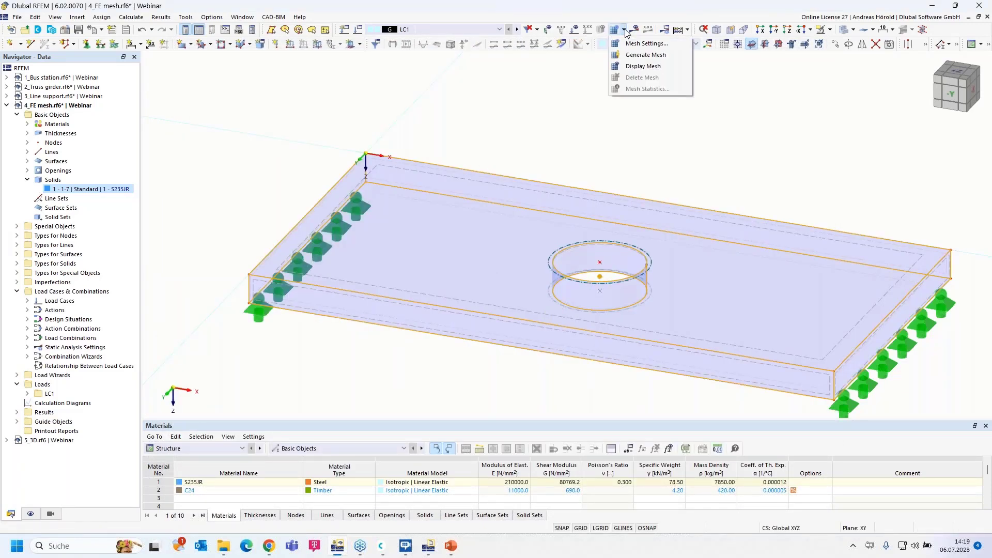
left_click(636, 55)
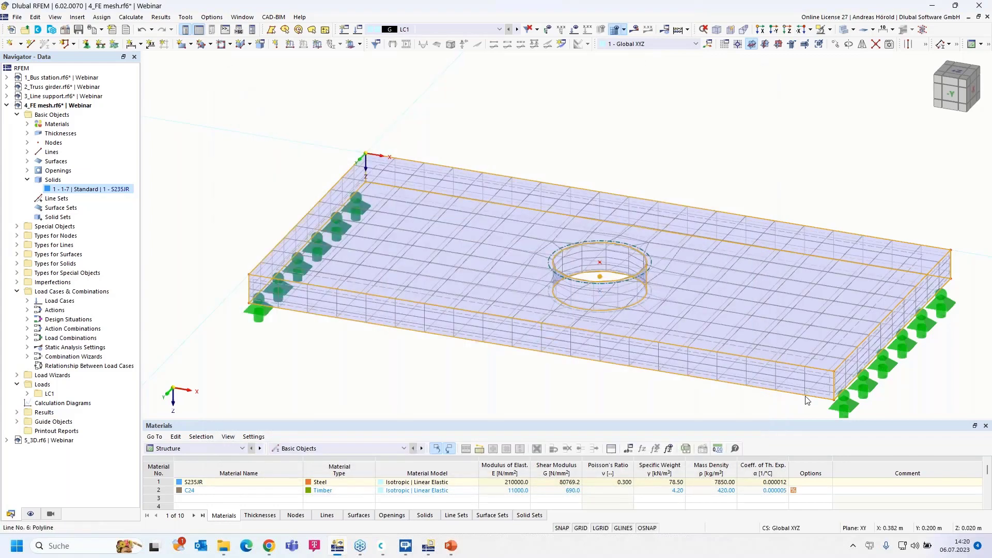
scroll(755, 405, "up", 6)
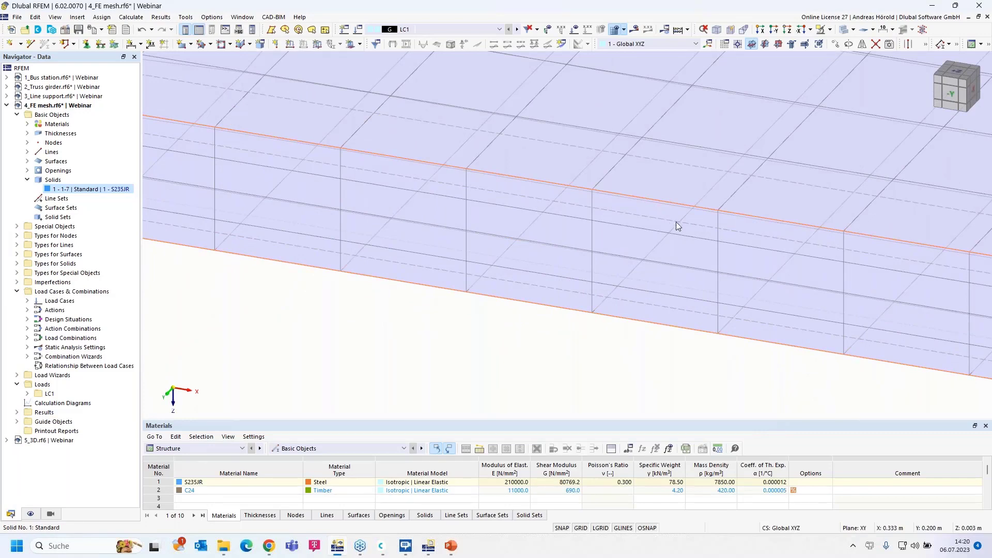
scroll(676, 221, "down", 2)
scroll(676, 223, "down", 3)
middle_click_drag(577, 266, 635, 146)
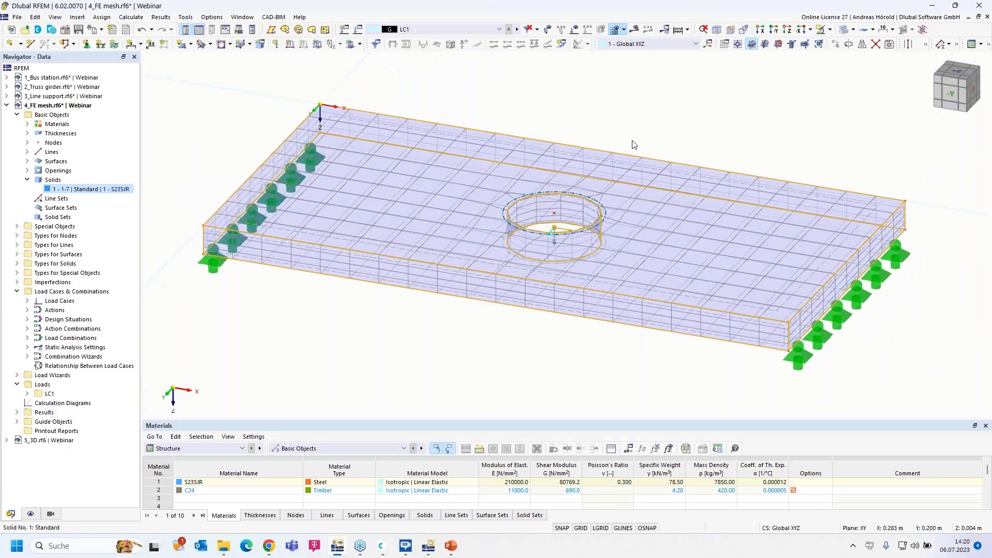
Calculate LC1 and examine the equivalent von Mises stresses through the plate thickness around the hole and along the edge.
left_click(635, 26)
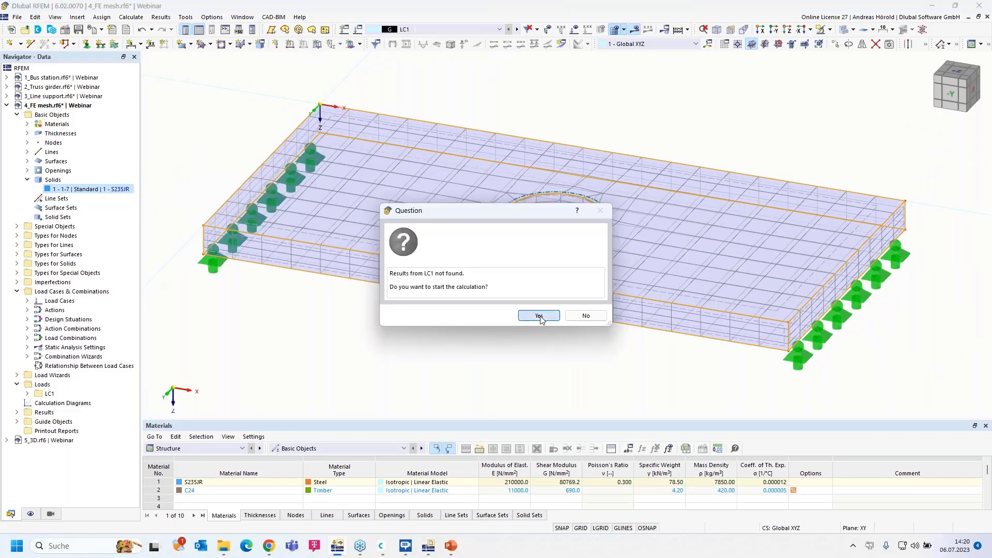
left_click(538, 316)
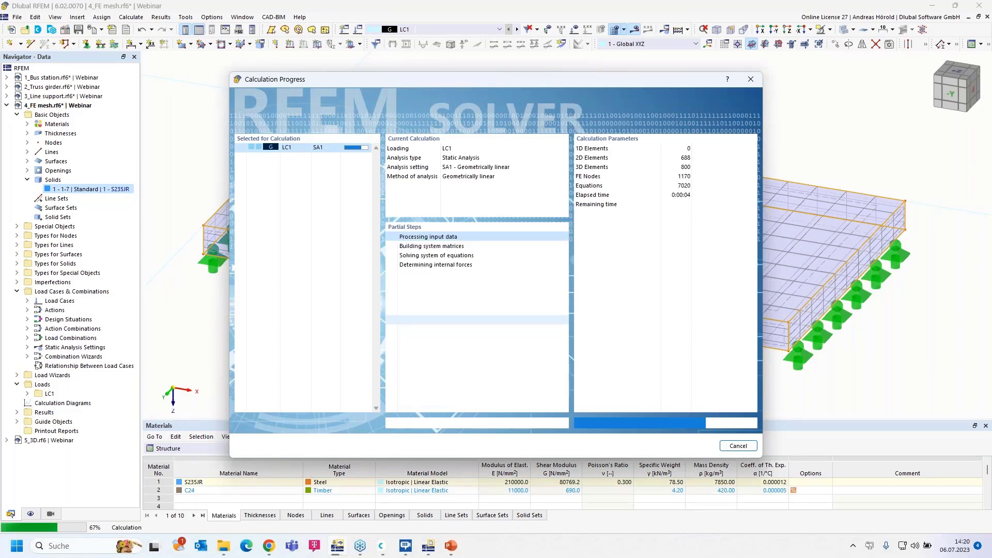
scroll(554, 255, "up", 2)
scroll(564, 217, "up", 4)
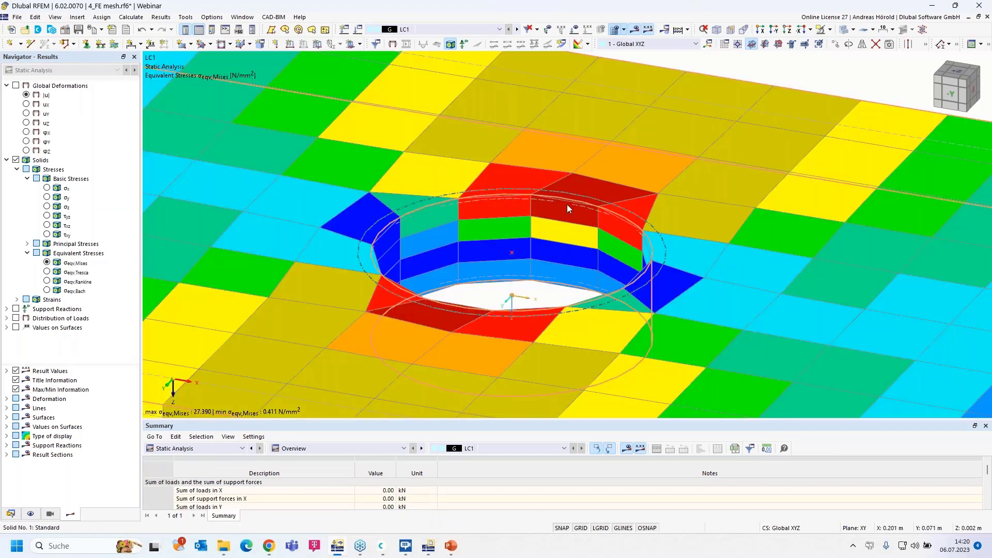
scroll(565, 269, "down", 1)
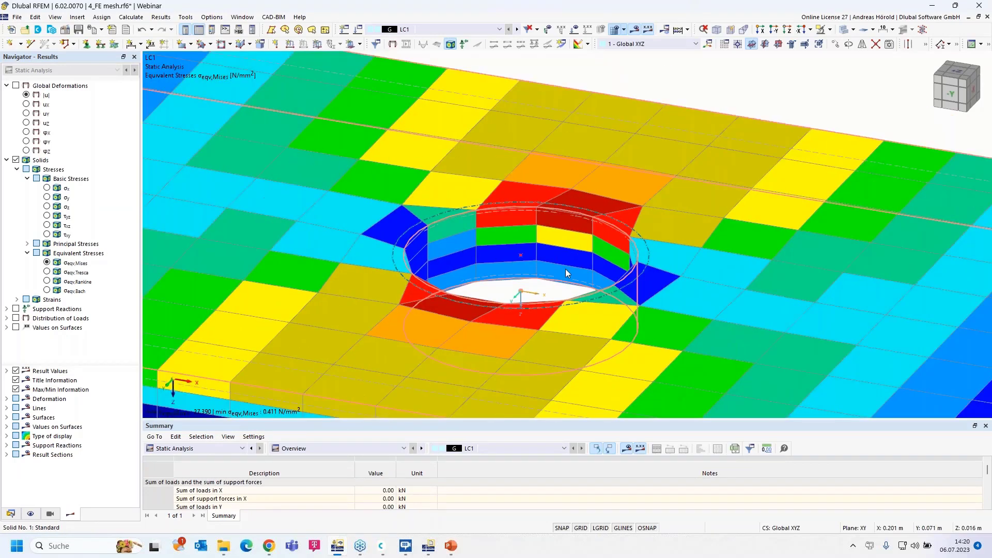
middle_click_drag(565, 269, 563, 228, "ctrl")
middle_click_drag(563, 181, 556, 171)
scroll(555, 171, "down", 4)
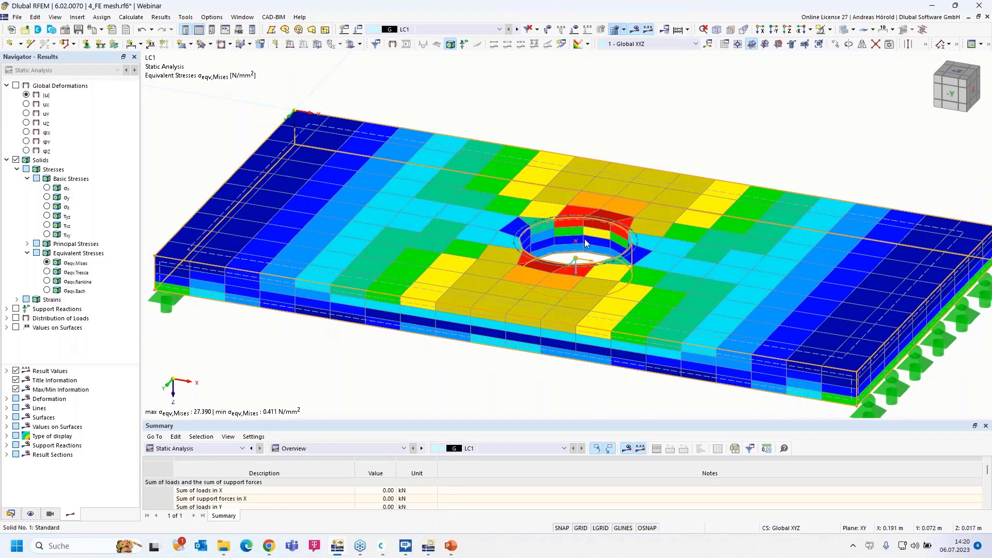
scroll(597, 228, "down", 1)
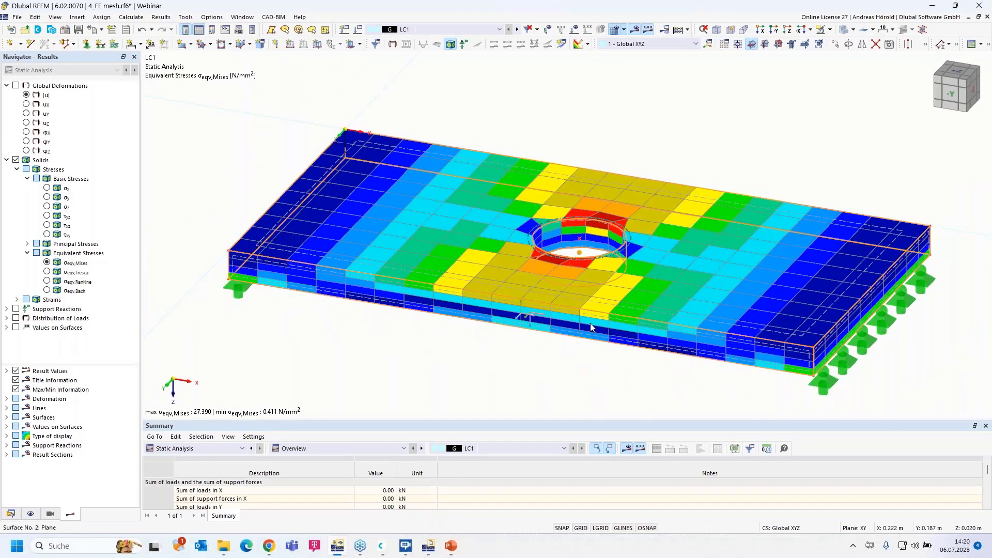
Switch on clipping plane 3 and shift it across the plate to examine the equivalent stresses inside the solid.
left_click(11, 514)
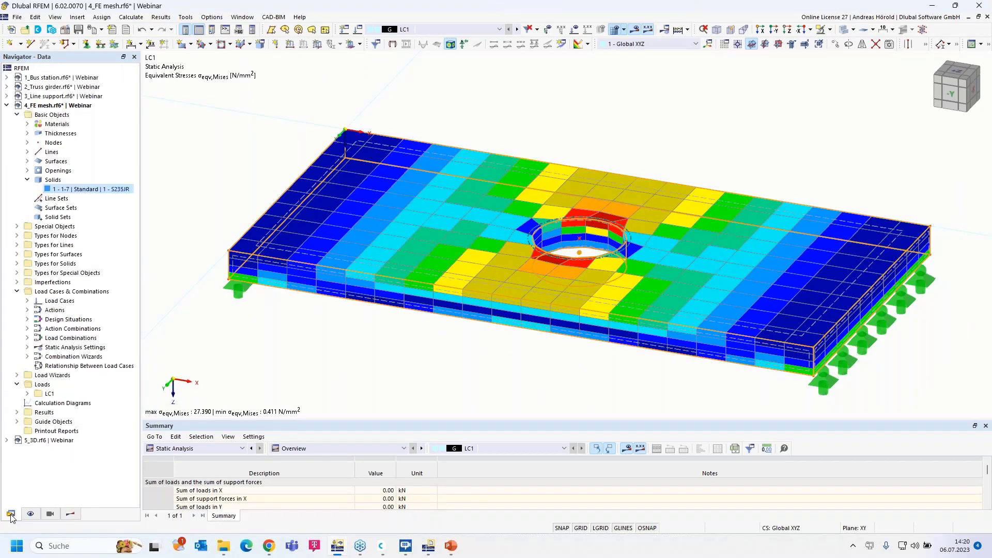
left_click(17, 422)
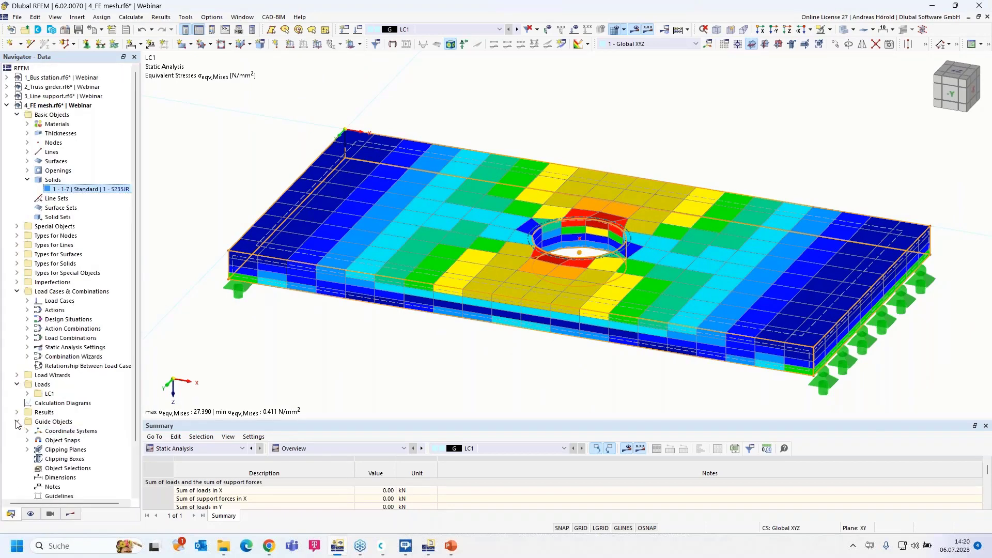
left_click(28, 449)
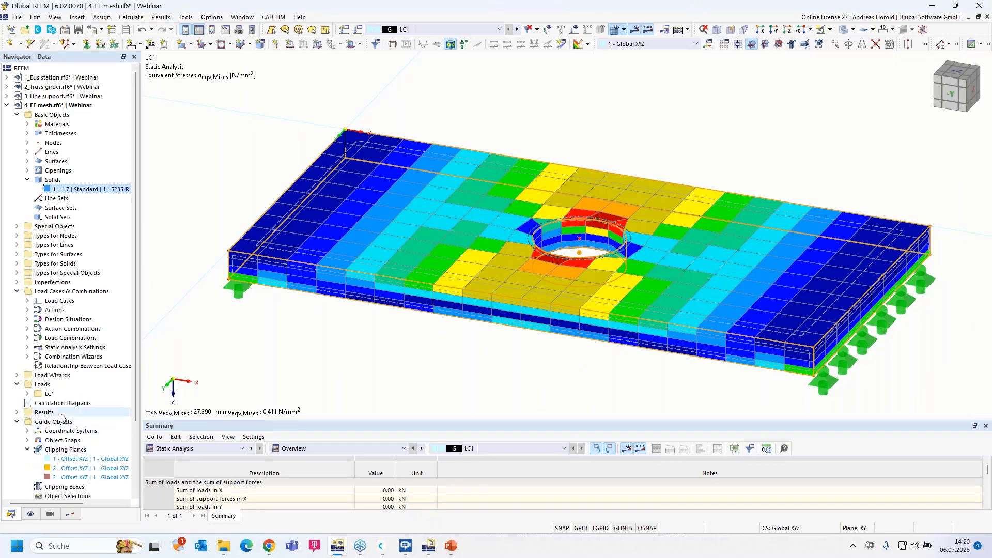
scroll(67, 423, "down", 3)
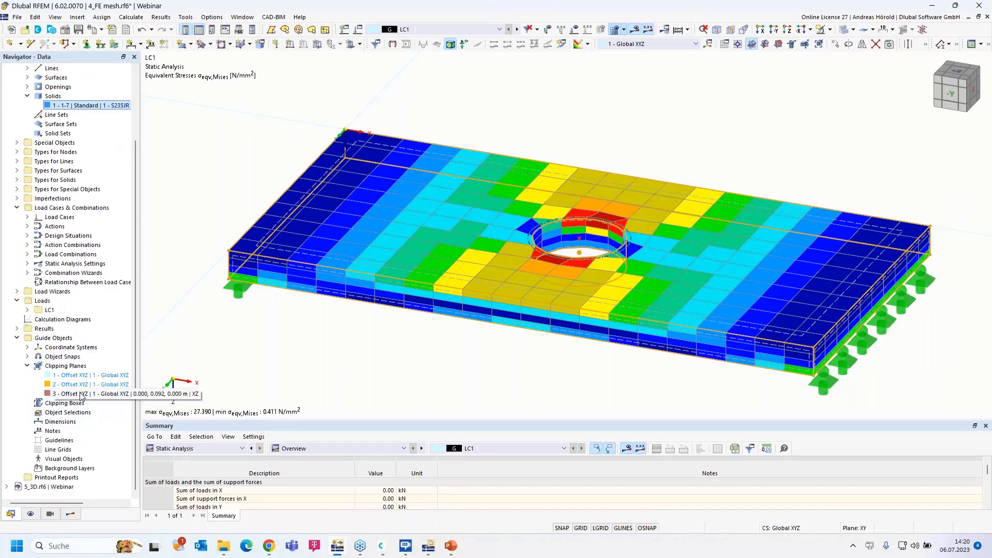
left_click(82, 395)
right_click(82, 395)
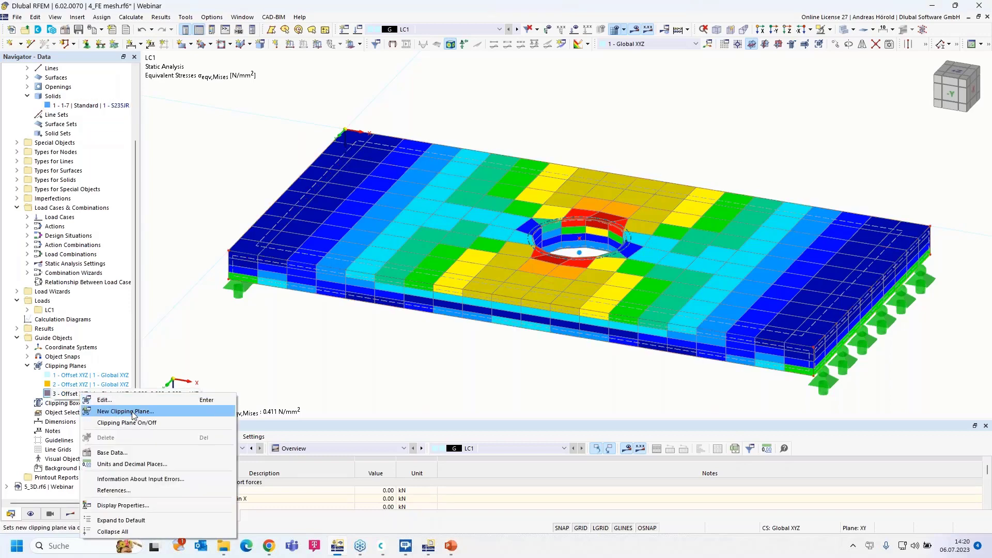
left_click(133, 424)
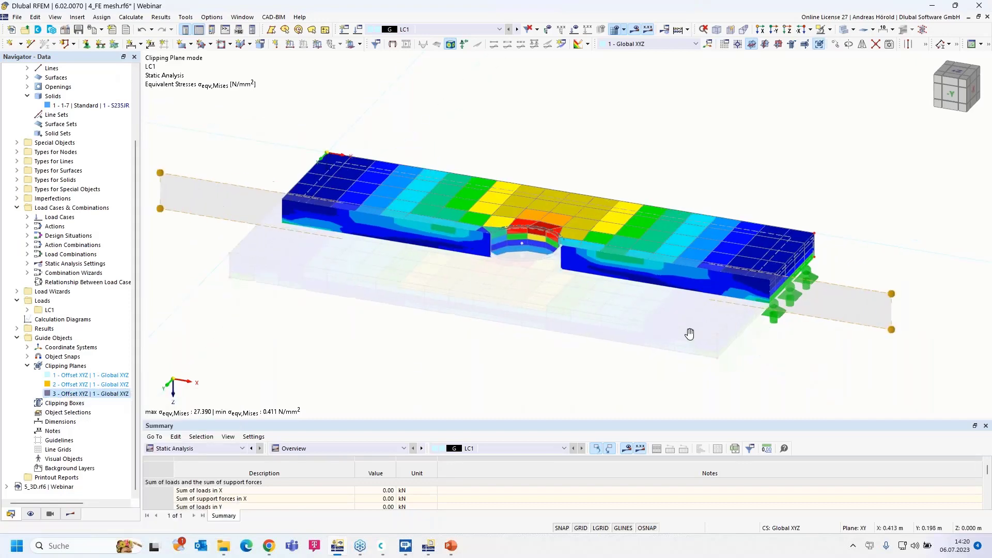
mouse_move(885, 300)
left_mouse_down()
mouse_move(971, 266)
mouse_move(920, 275)
mouse_move(864, 341)
mouse_move(889, 292)
mouse_move(901, 291)
mouse_move(877, 316)
left_mouse_up()
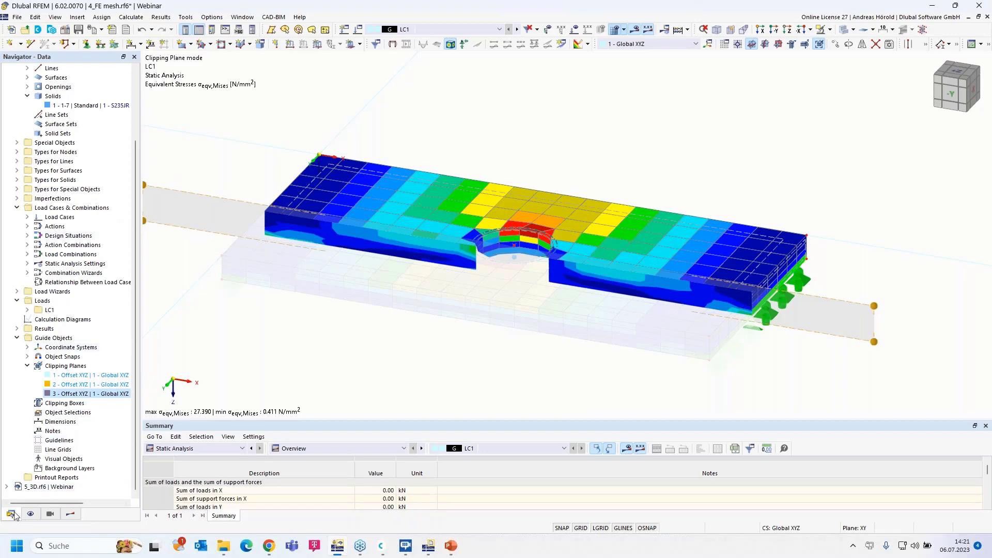
Collapse the 4_FE mesh.rf6 model data and make the 5_3D.rf6 building model active.
scroll(37, 349, "up", 4)
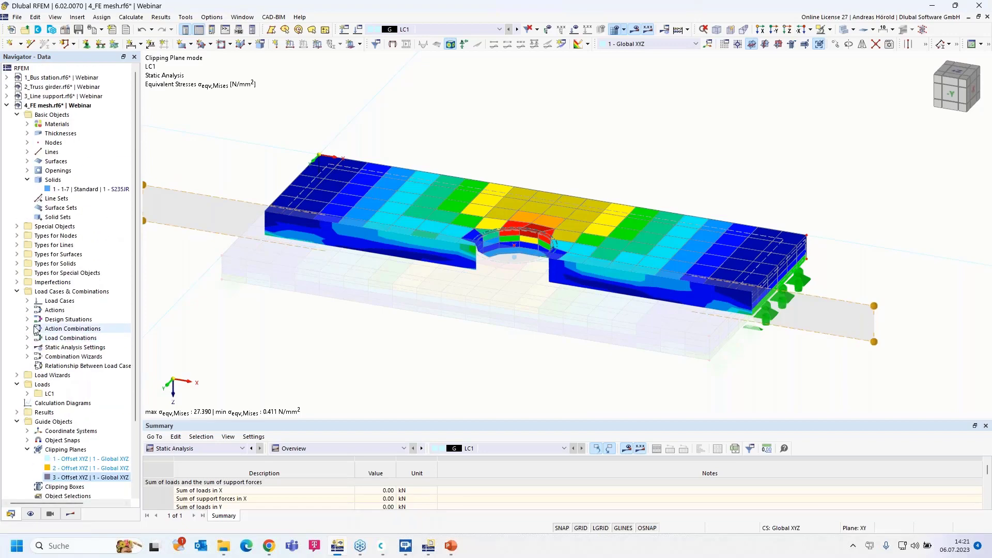
left_click(7, 105)
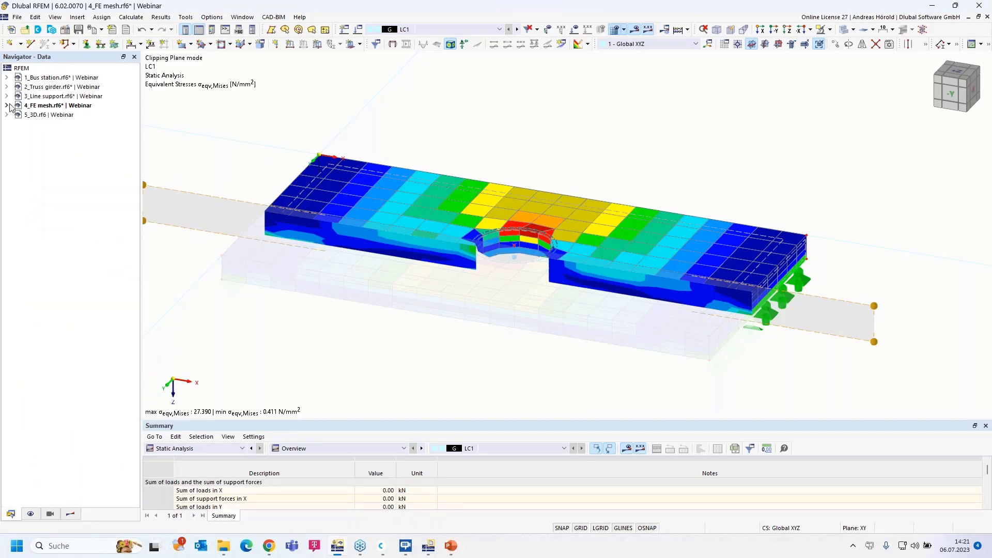
left_click(50, 116)
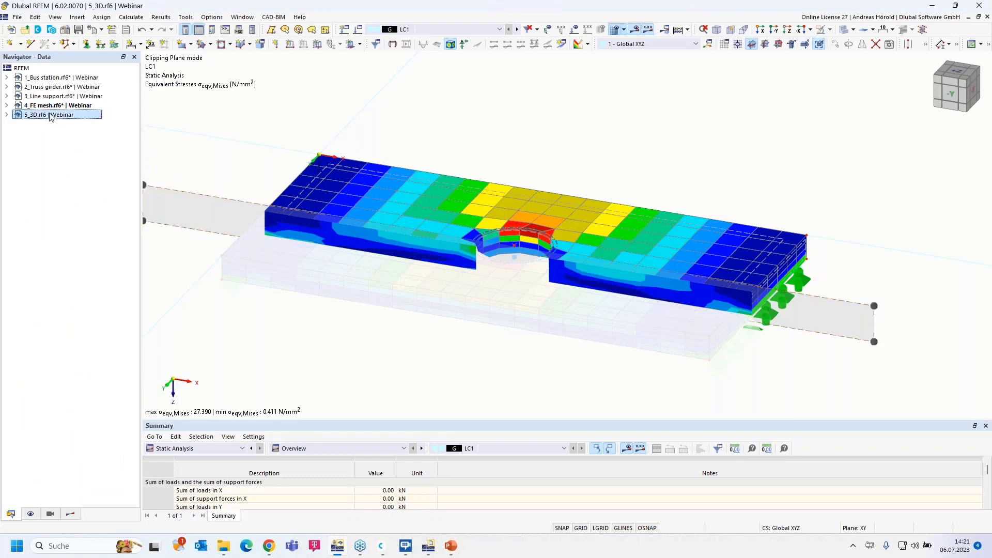
double_click(50, 115)
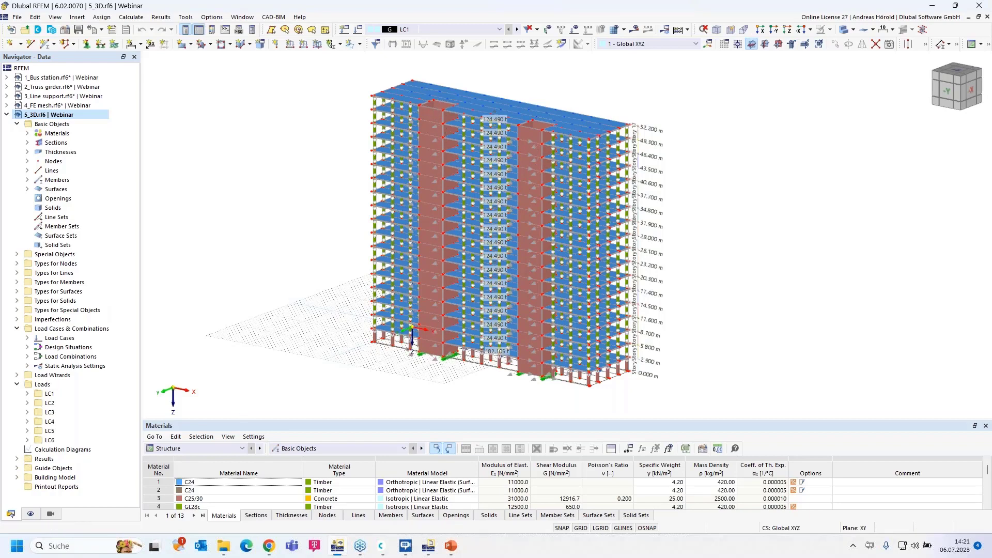
Activate the visibility mode and show only the surfaces made of material 3 - C25/30.
left_click(51, 515)
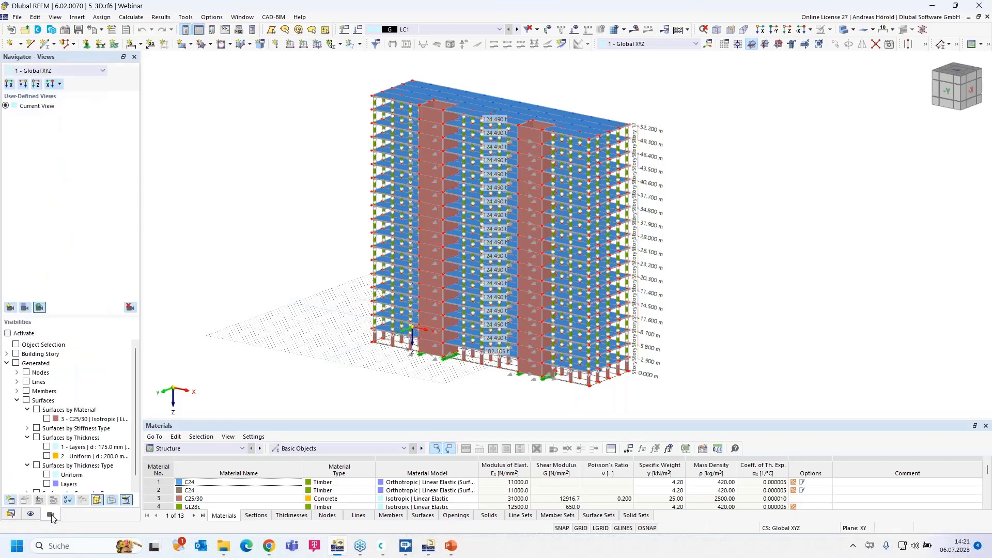
left_click(8, 333)
left_click(47, 419)
left_click(47, 419)
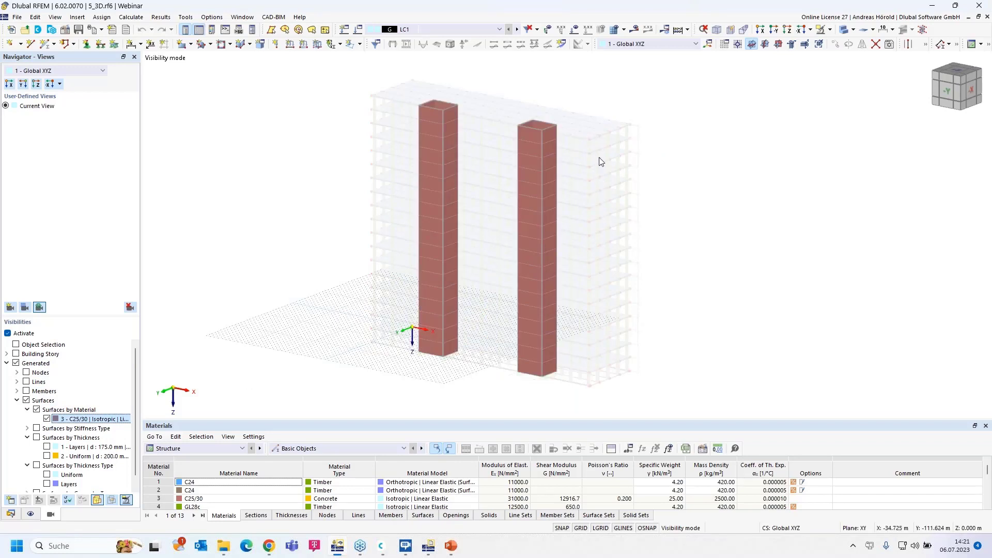
scroll(599, 169, "up", 2)
scroll(600, 169, "down", 2)
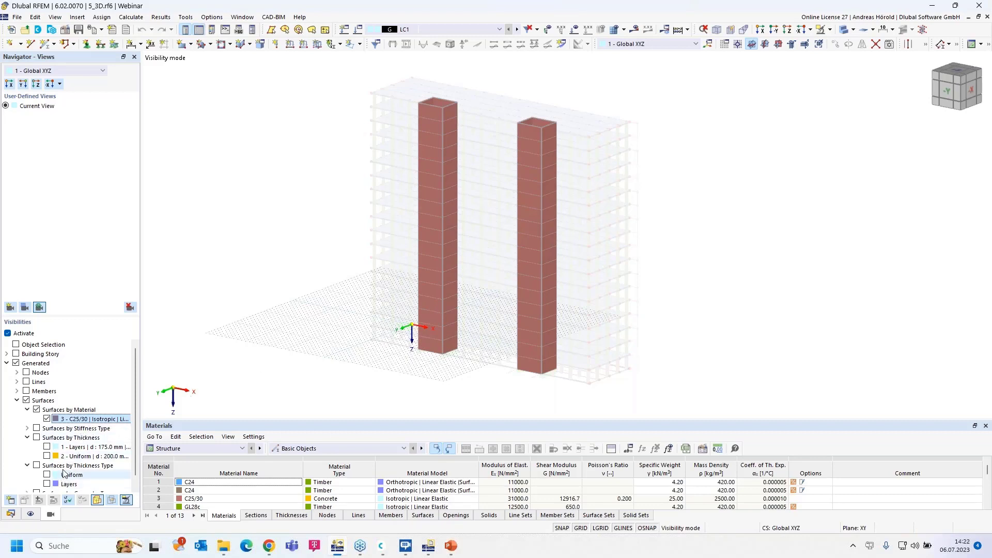
Turn the background display of hidden objects off and back on to compare both views of the concrete cores.
left_click(11, 514)
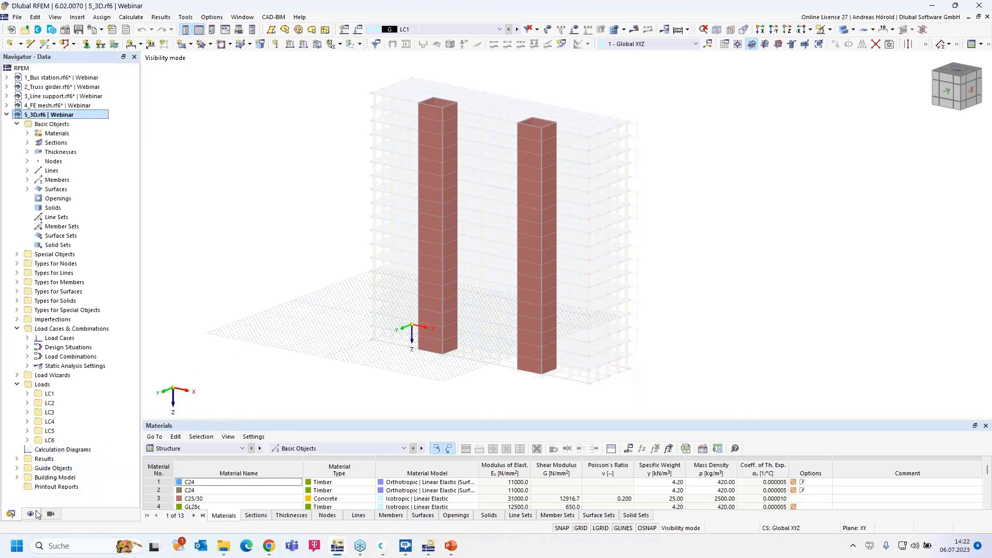
left_click(30, 514)
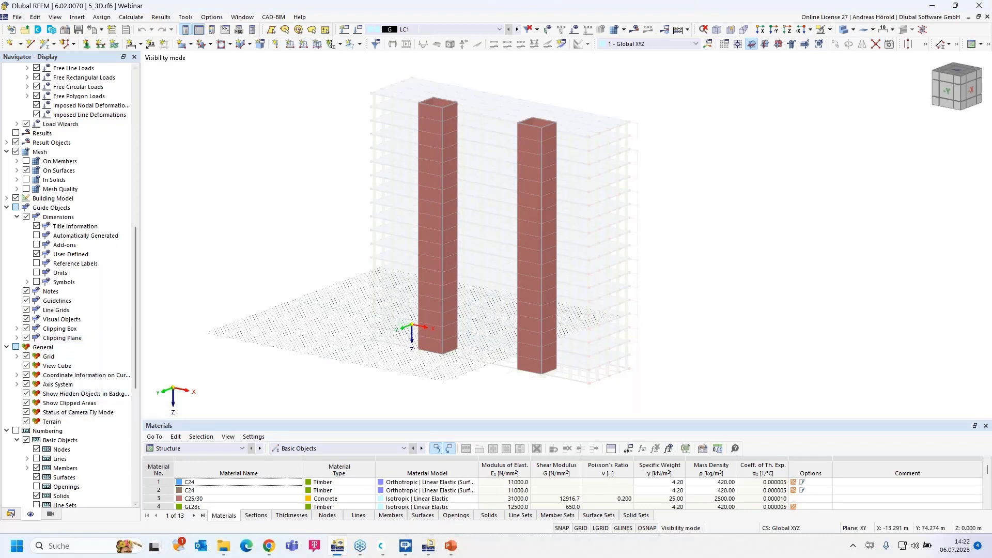
left_click_drag(141, 394, 173, 394)
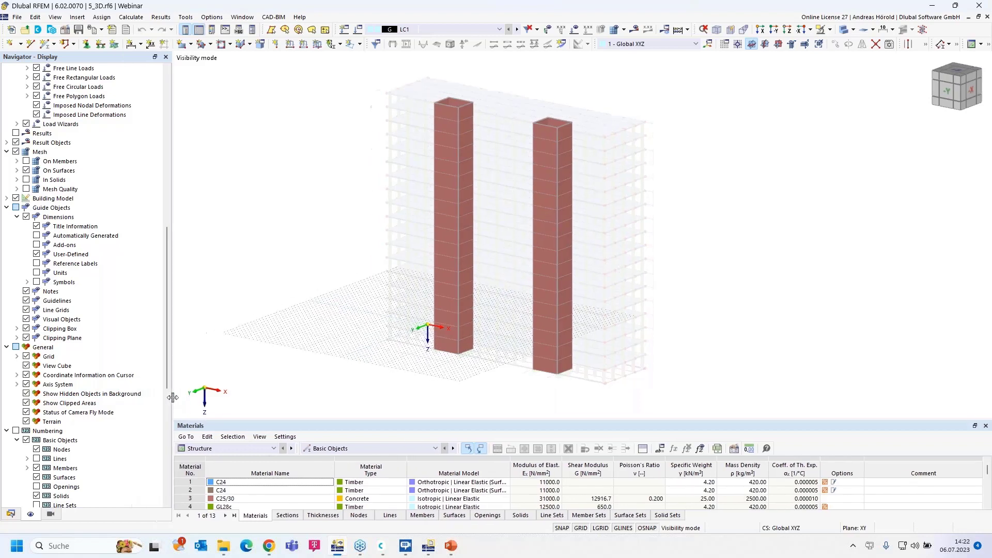
left_click(27, 394)
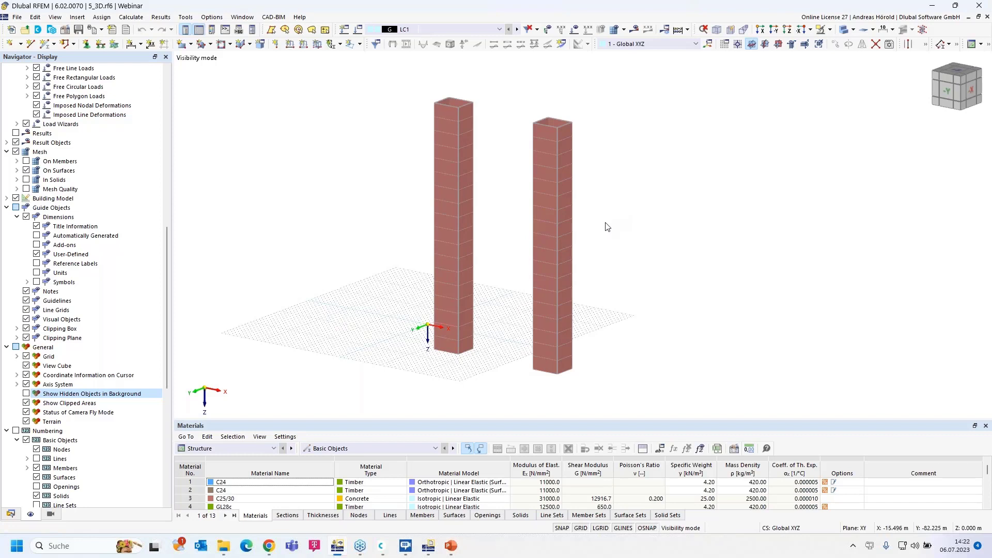
left_click(26, 394)
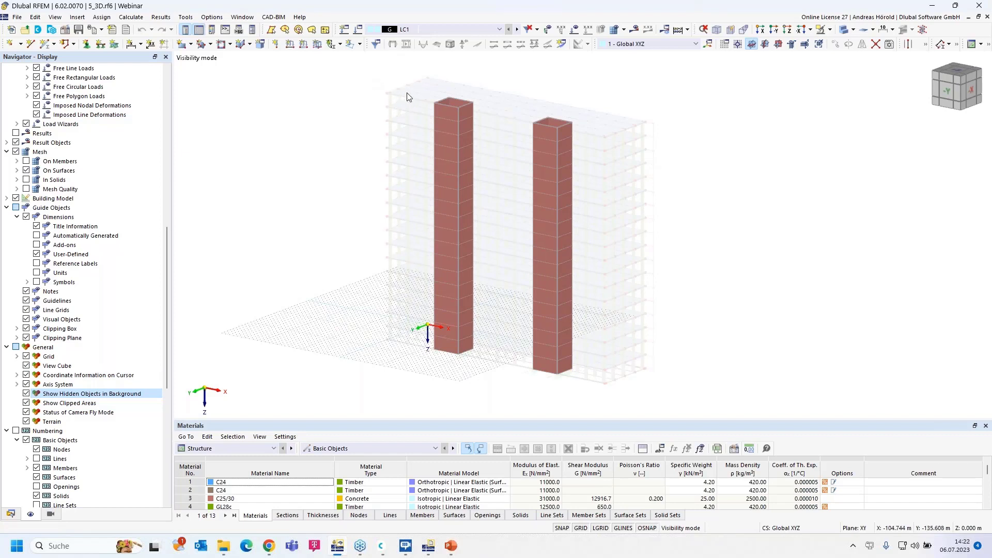
Set the intensity of inactive objects to 0.25 in the program's 3D graphics settings and apply it.
left_click(212, 17)
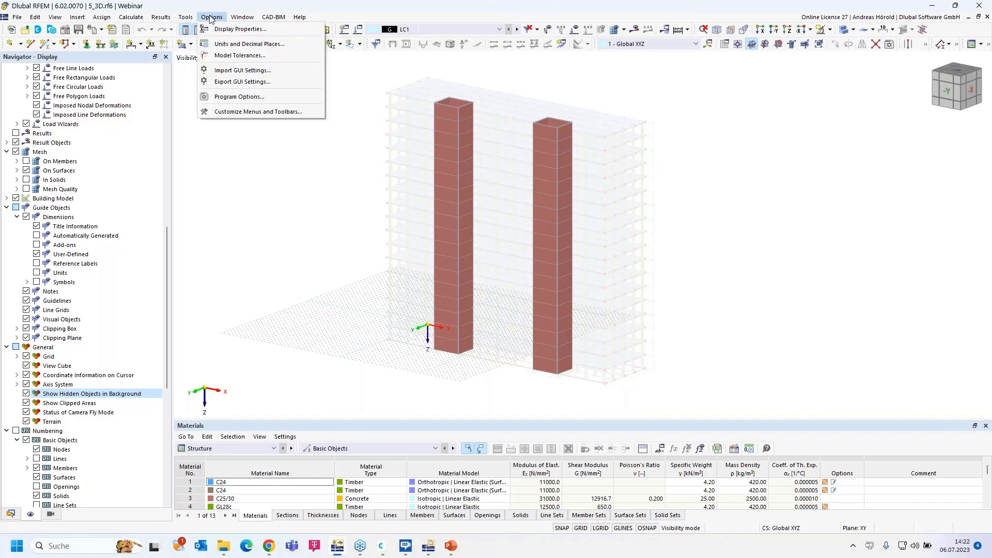
left_click(234, 98)
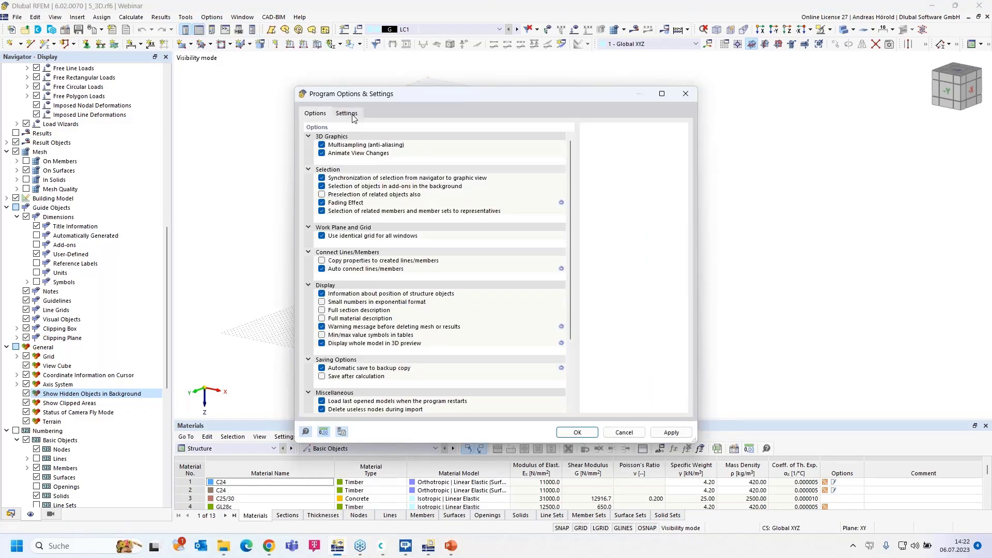
left_click(354, 115)
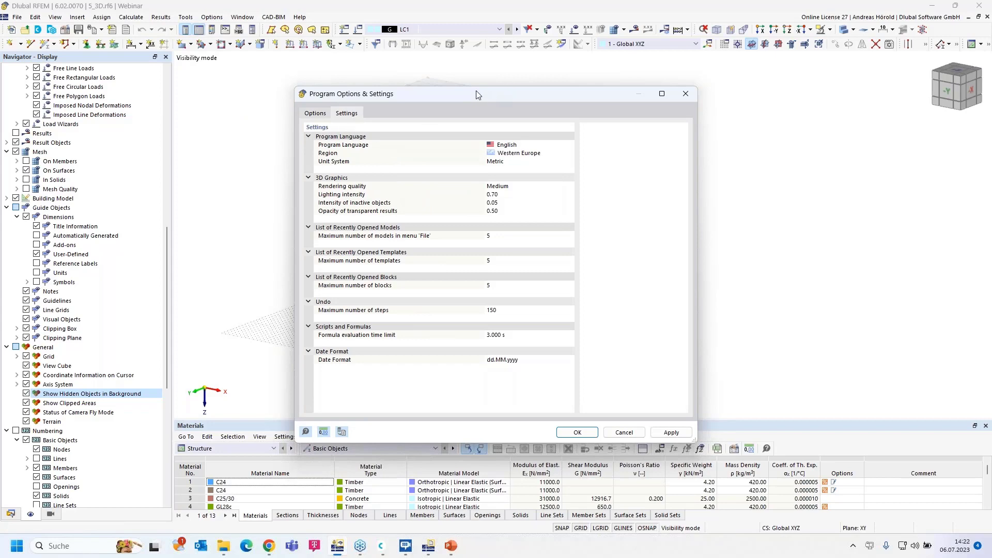
left_click_drag(448, 95, 679, 78)
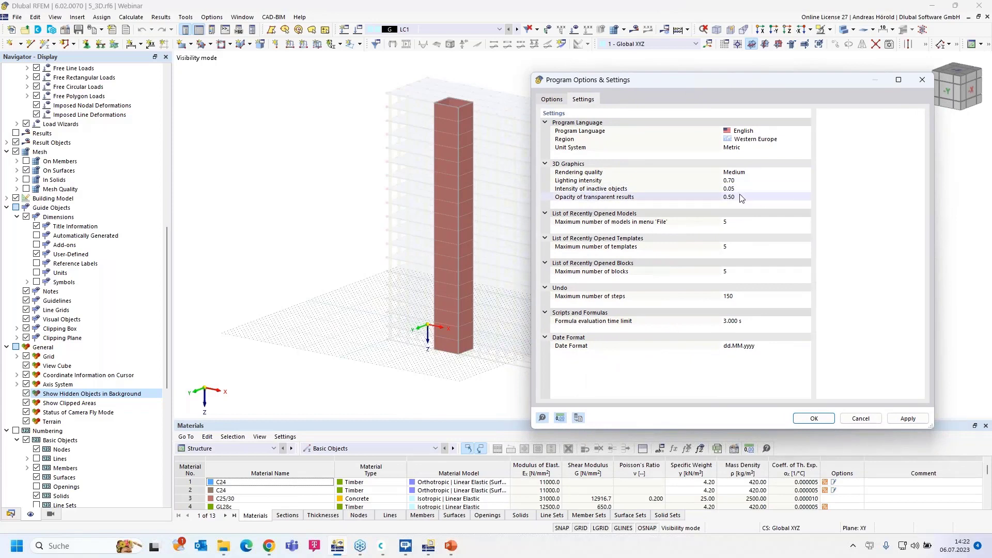
left_click(599, 190)
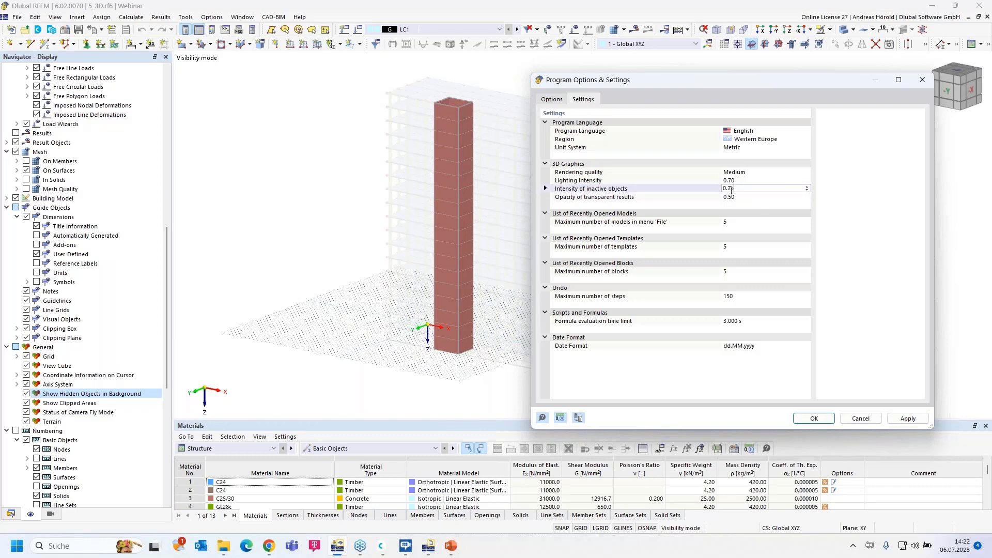
left_click(908, 419)
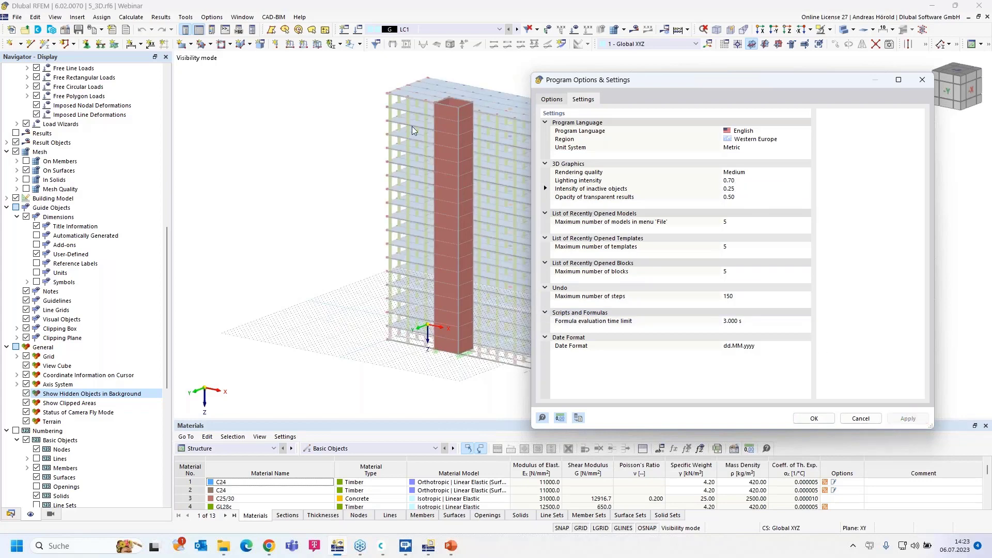
Reduce the intensity of inactive objects to 0.10, apply it and close the program settings.
left_click(620, 188)
left_click(740, 189)
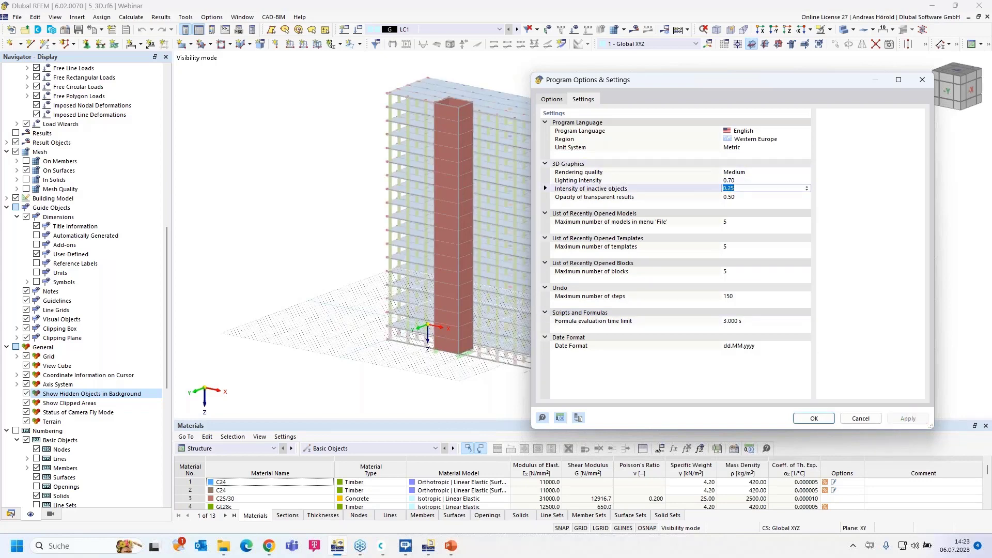
type(".1")
key("Return")
left_click(908, 419)
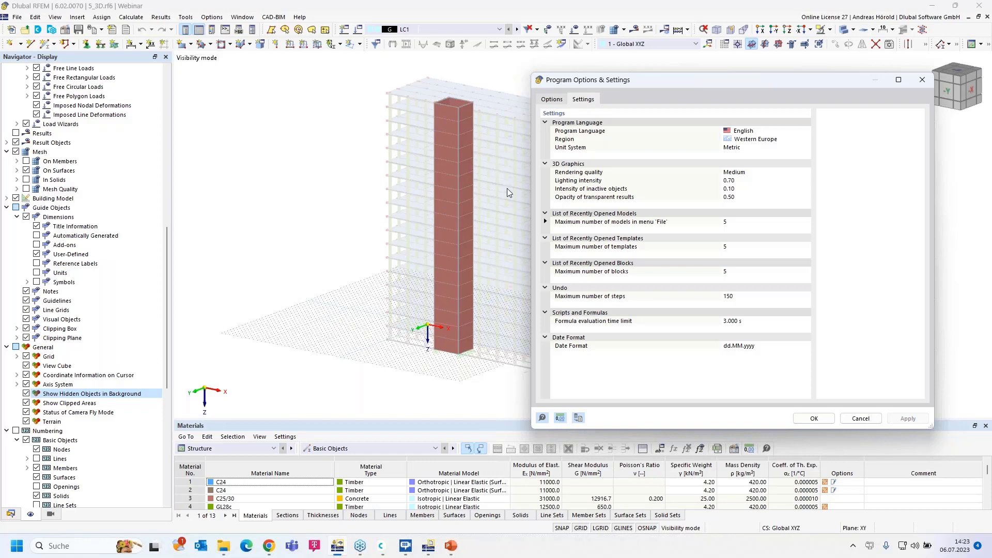
left_click(814, 419)
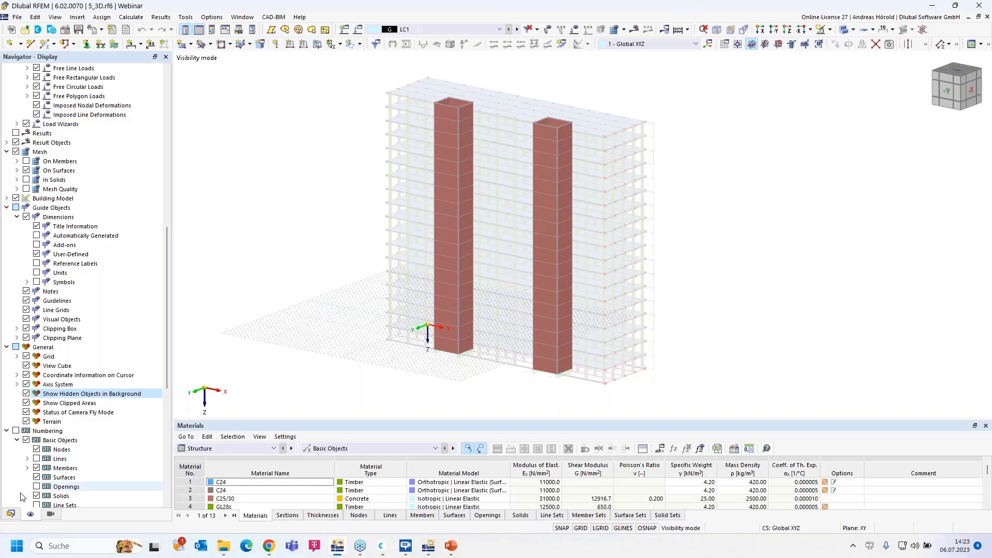
Make the 1_Bus station.rf6 model active and display its LC1 self-weight deformations.
left_click(10, 513)
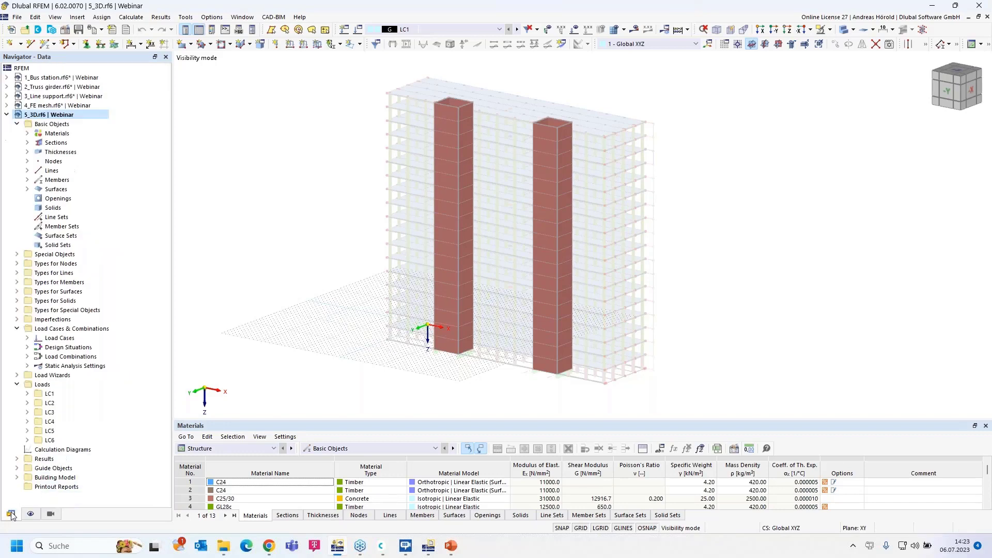
left_click(50, 78)
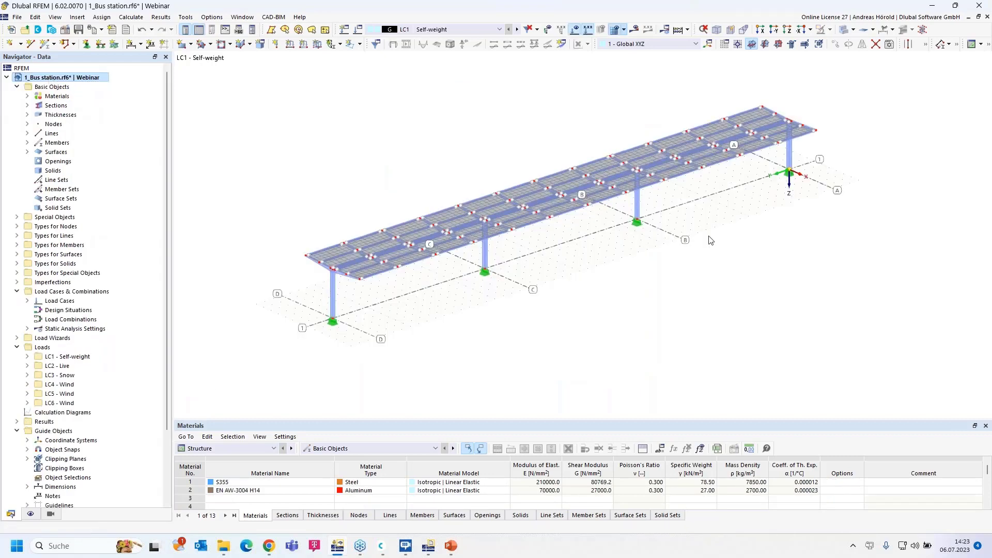
left_click(636, 30)
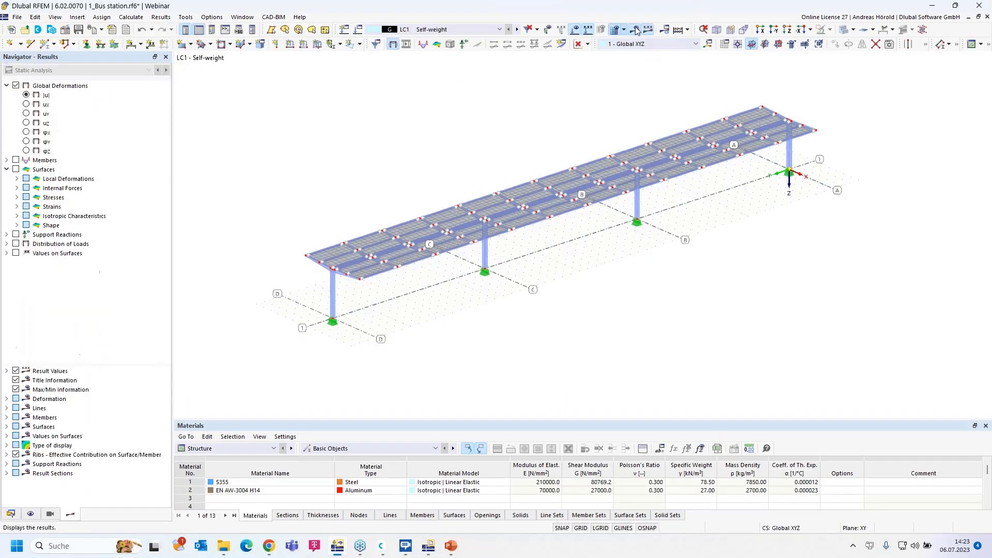
mouse_move(724, 364)
middle_mouse_down("ctrl")
mouse_move(703, 332)
mouse_move(720, 356)
mouse_move(735, 355)
middle_mouse_up("ctrl")
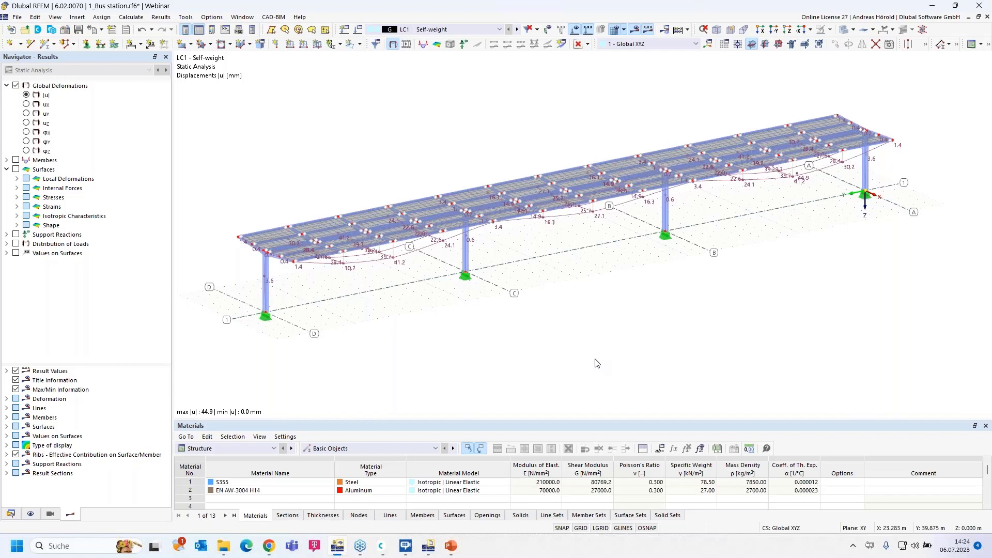
Show the control panel with the result display factors and set the general deformations factor to 100.
left_click(212, 30)
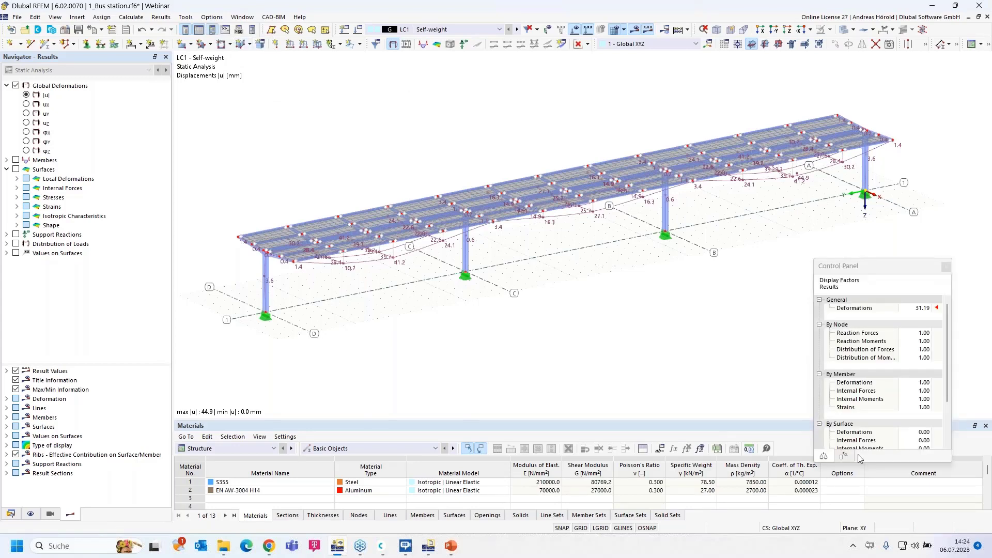
double_click(923, 308)
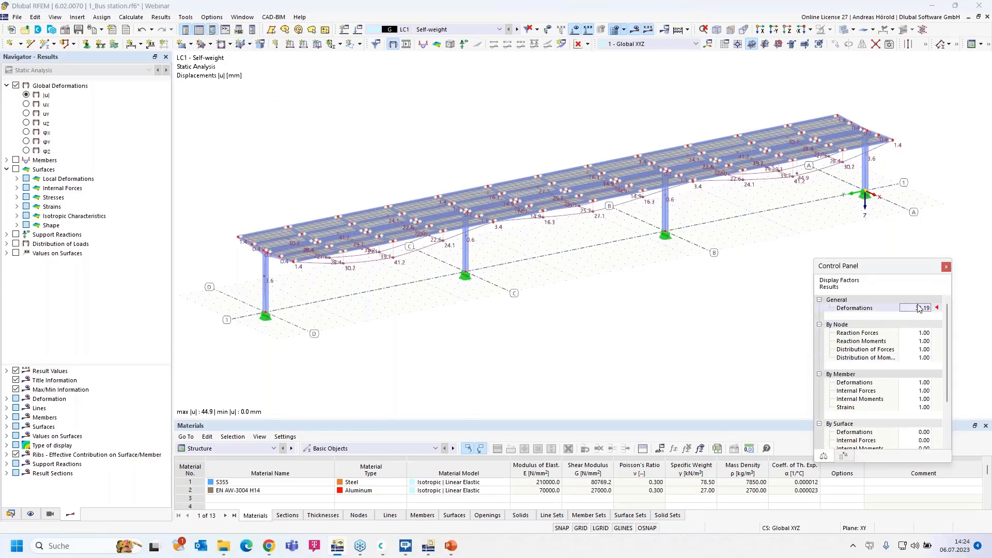
type("1")
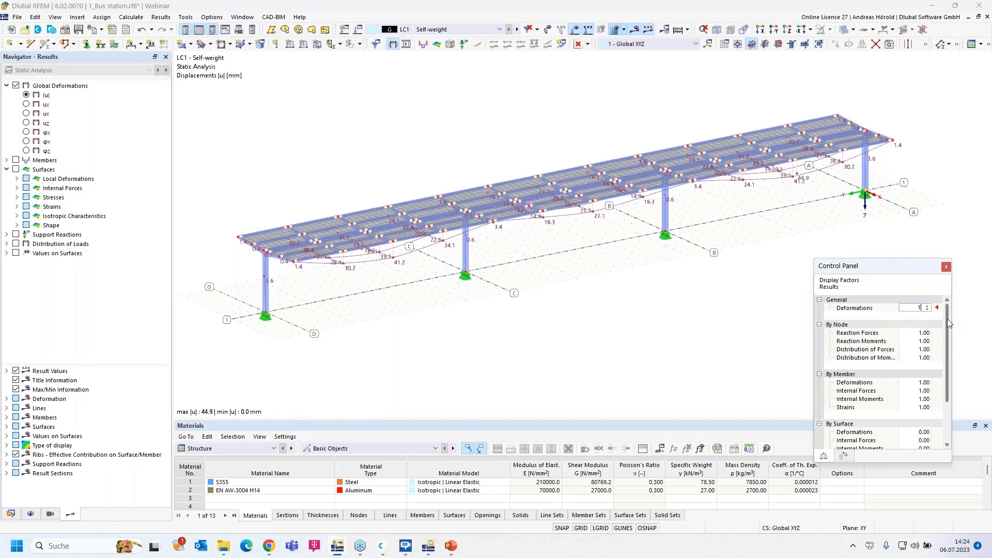
type("00")
key("Tab")
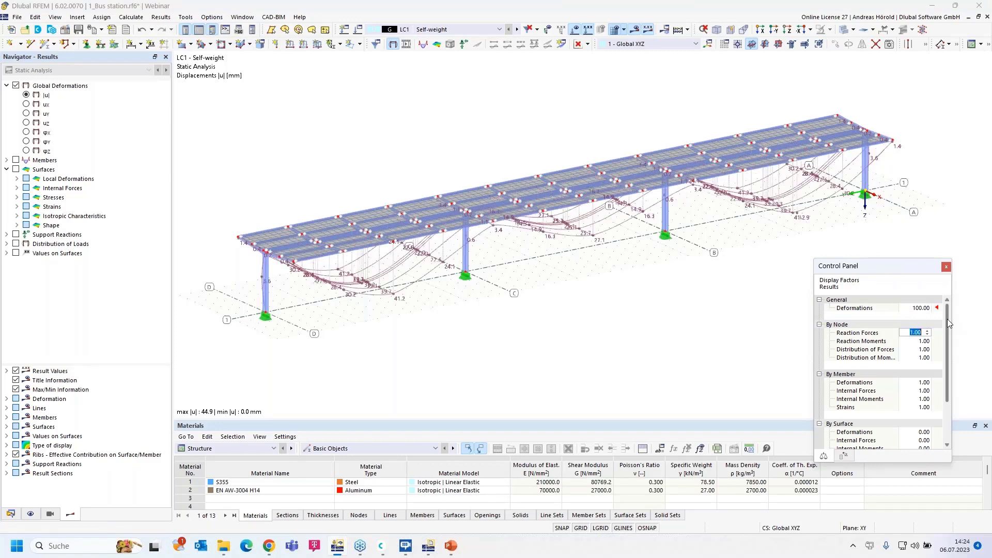
Set the general deformations display factor to 50 for the on-screen results.
key("shift+Tab")
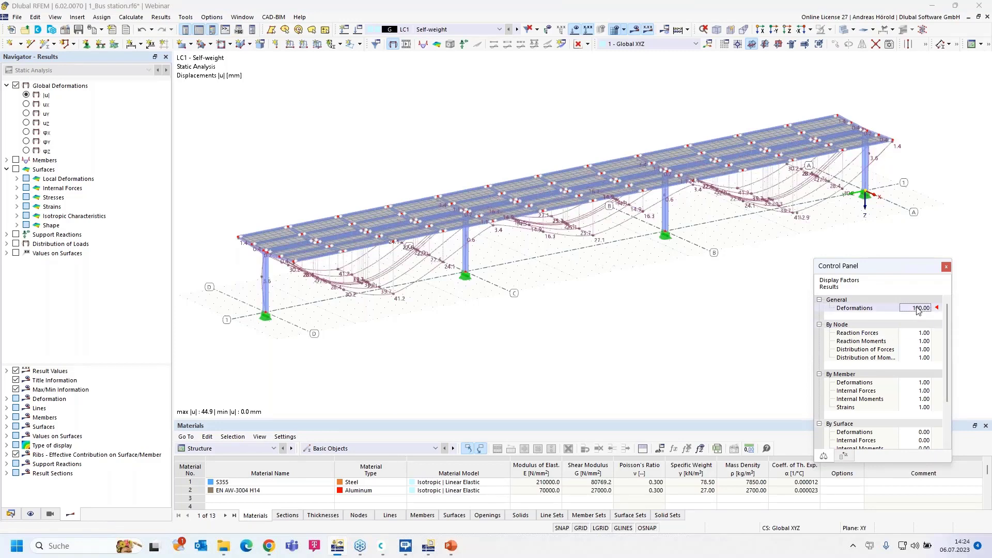
type("50")
key("Tab")
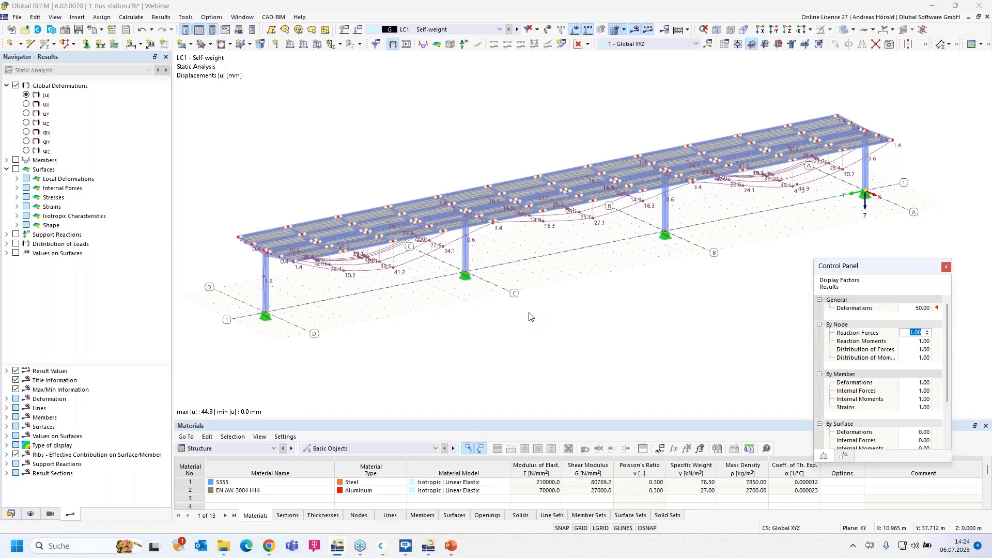
Start printing the current deformation graphics to the printout report and maximize the printout settings with their preview.
left_click(102, 30)
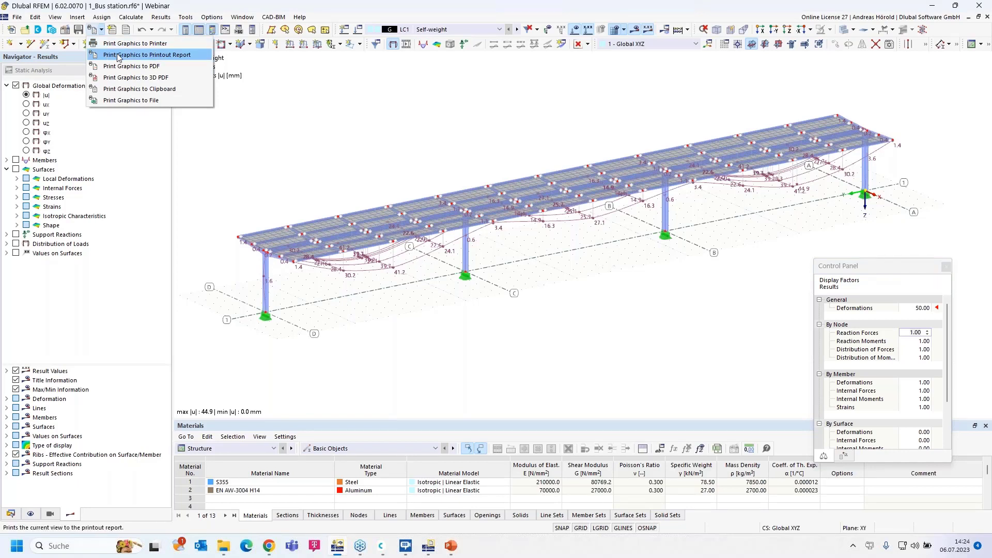
left_click(152, 56)
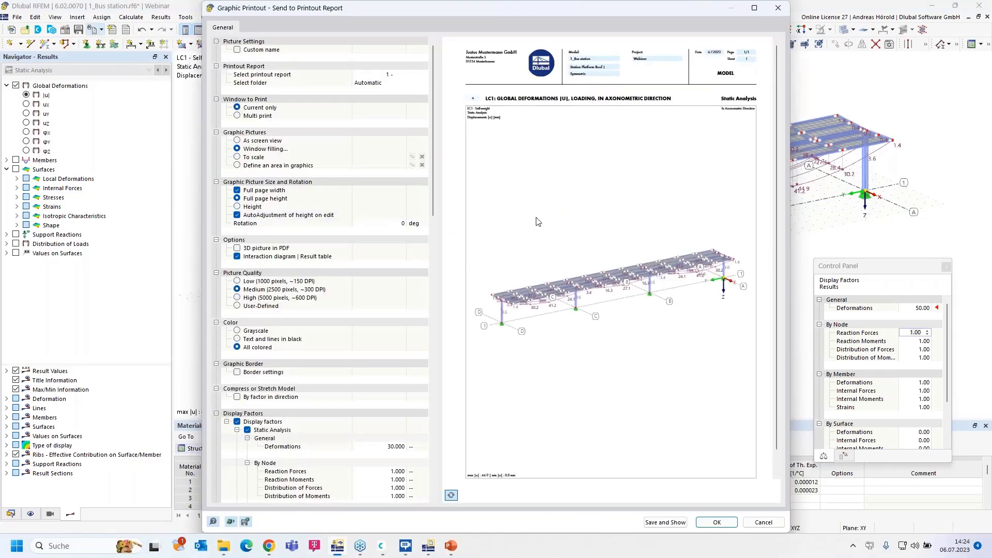
left_click(754, 8)
scroll(603, 290, "down", 4)
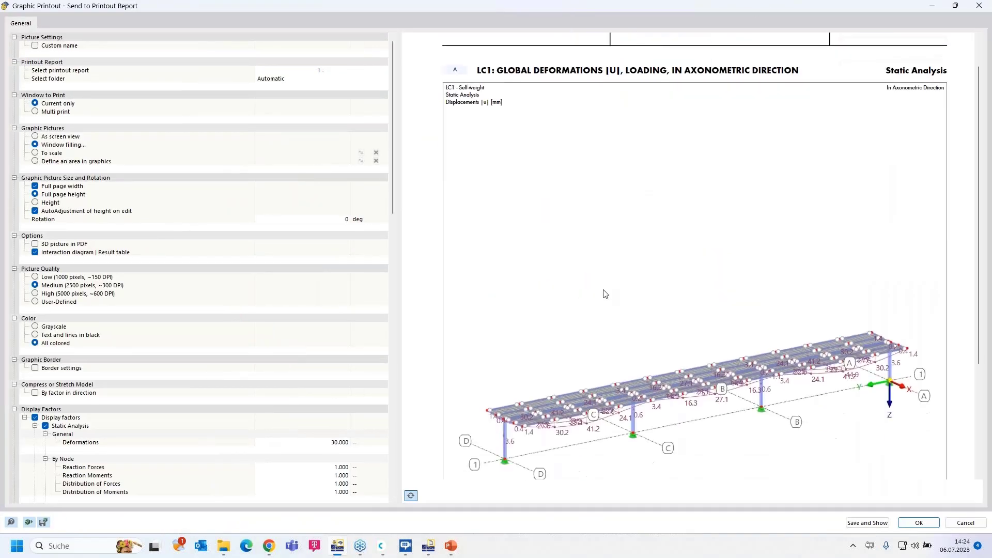
scroll(135, 331, "down", 4)
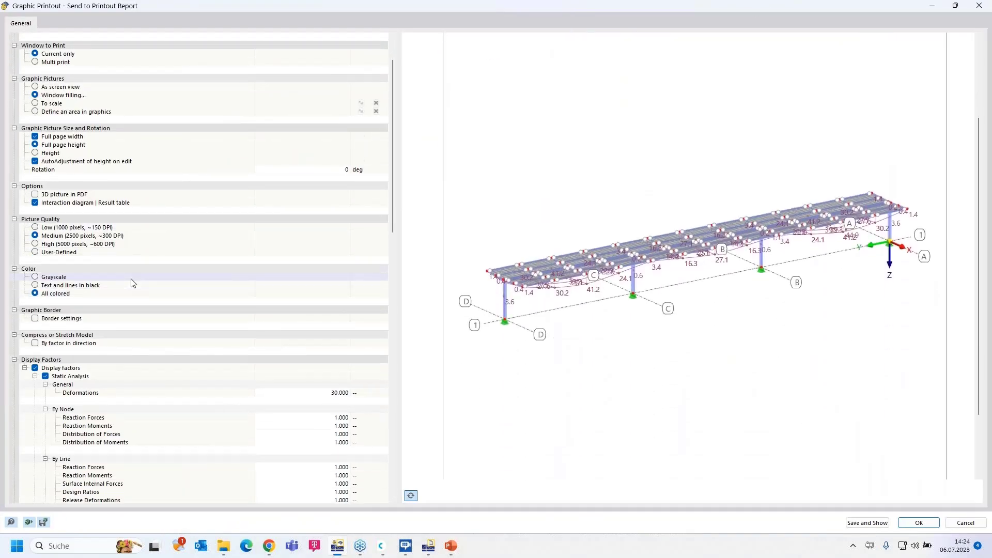
Turn the separate display factors for the report picture off and back on.
left_click(35, 320)
left_click(35, 319)
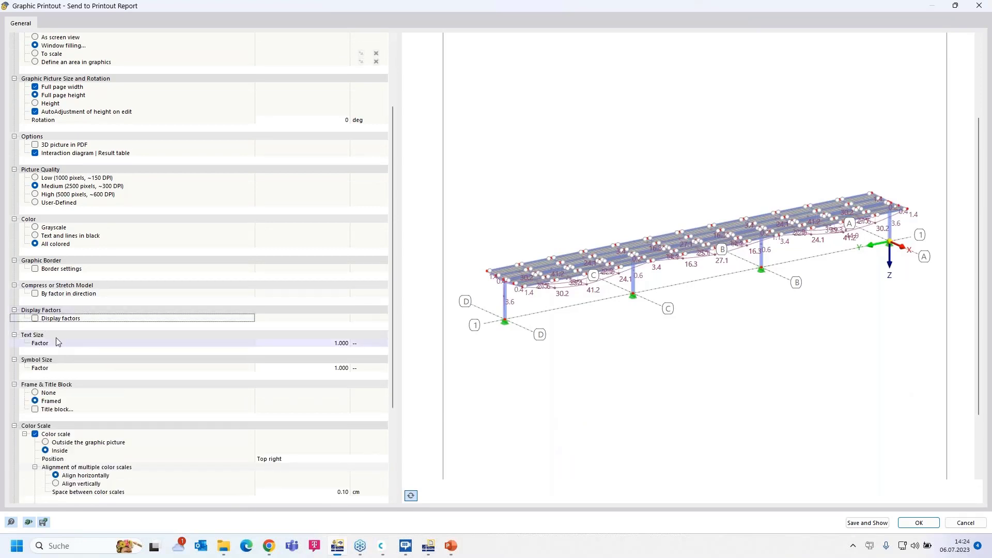
left_click(35, 318)
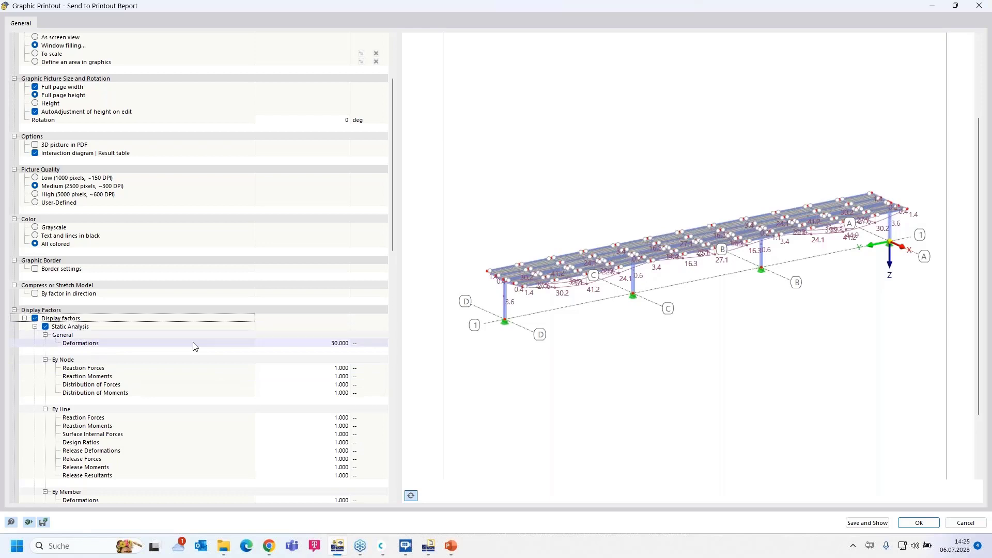
Set the printout's static analysis deformations factor to 100, then save the picture and show the printout report.
left_click(335, 343)
type("1")
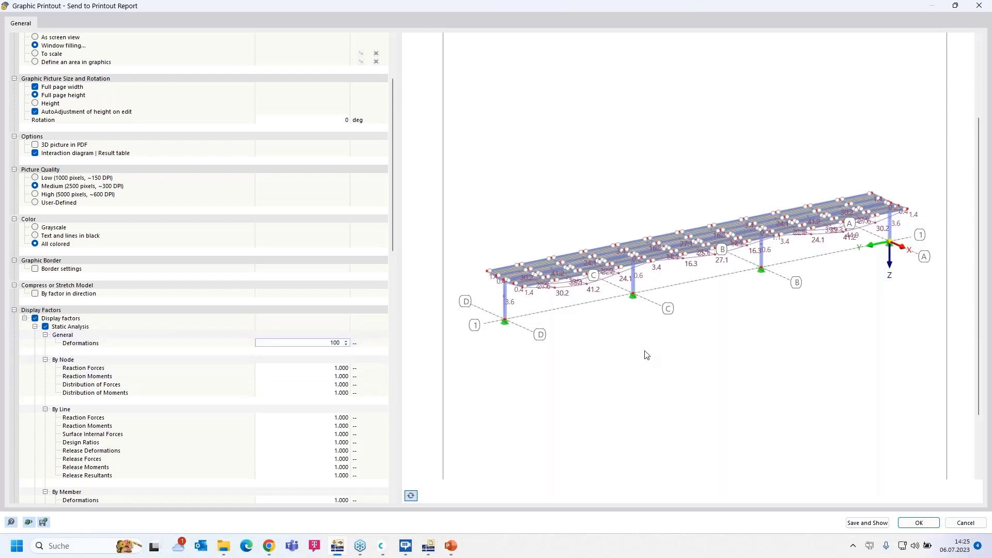
key("Tab")
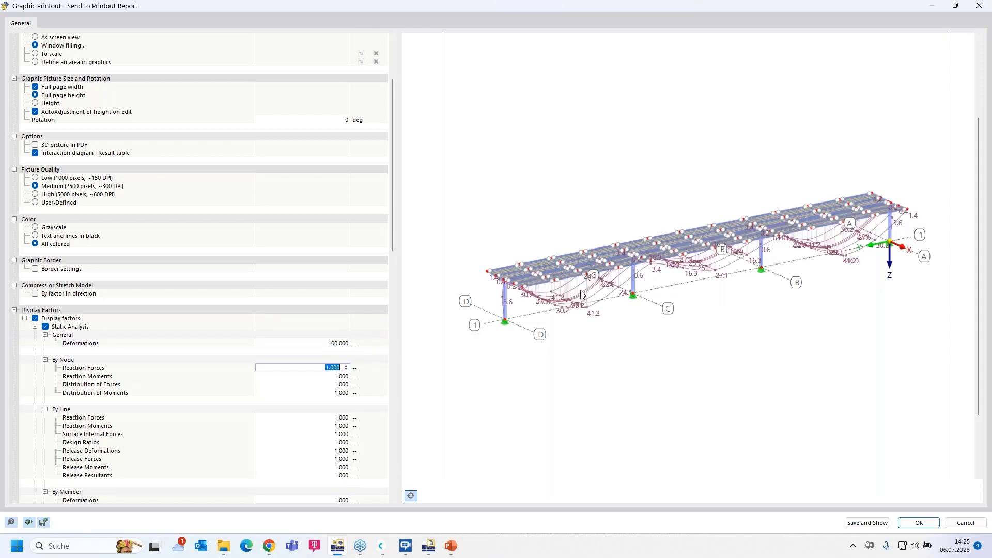
scroll(581, 290, "up", 2)
scroll(583, 292, "up", 1)
scroll(582, 292, "down", 4)
left_click(868, 524)
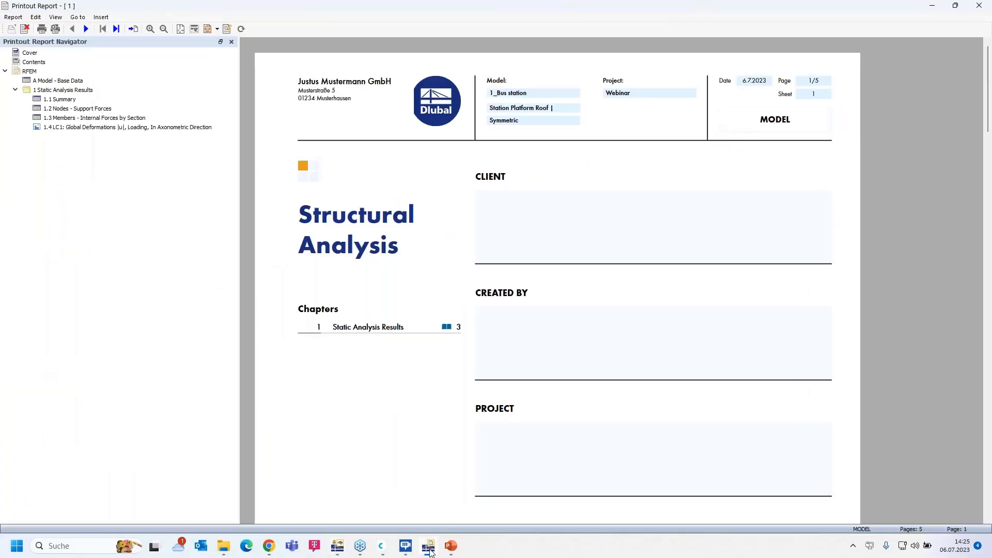
View the LC1 global deformations picture in the printout report and look at its picture properties without changing them.
left_click(121, 128)
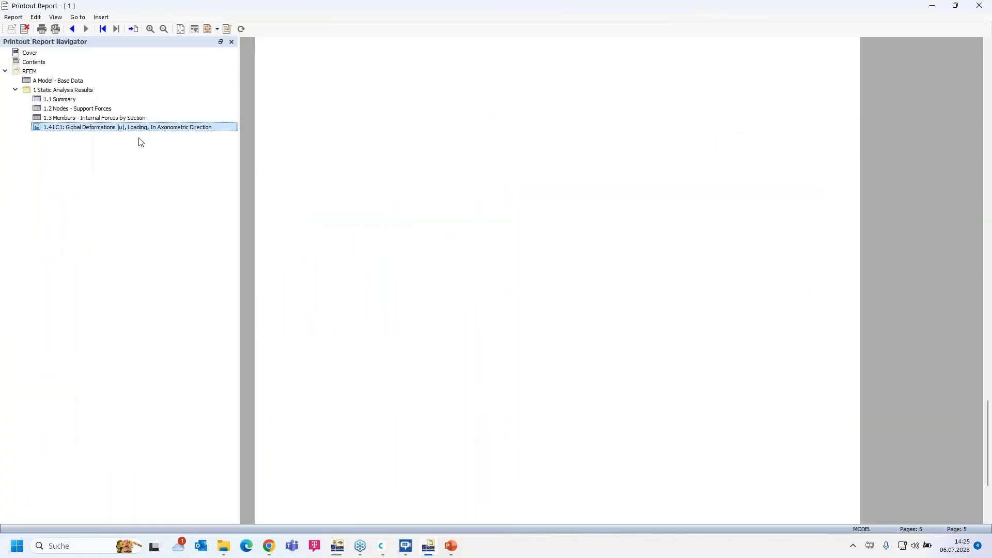
scroll(643, 321, "down", 5)
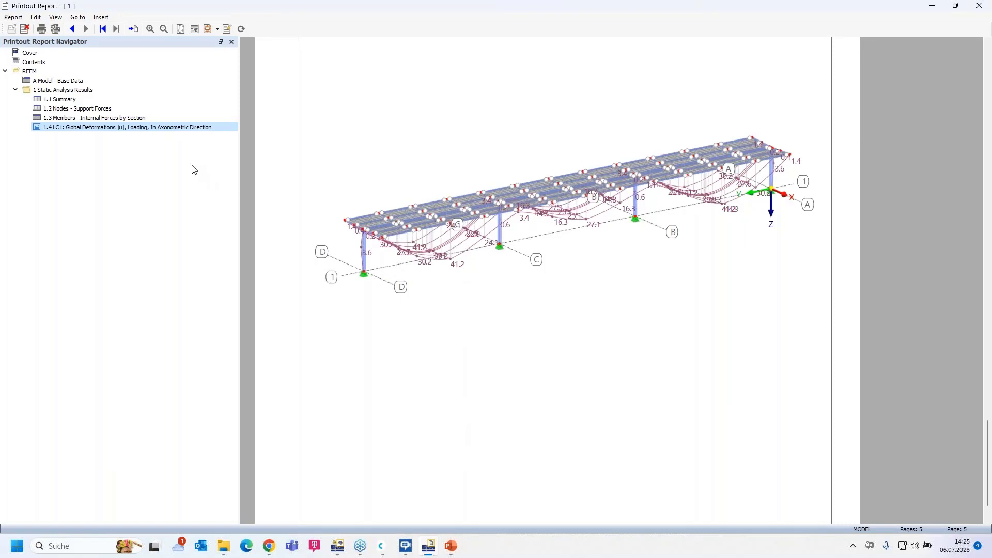
right_click(153, 129)
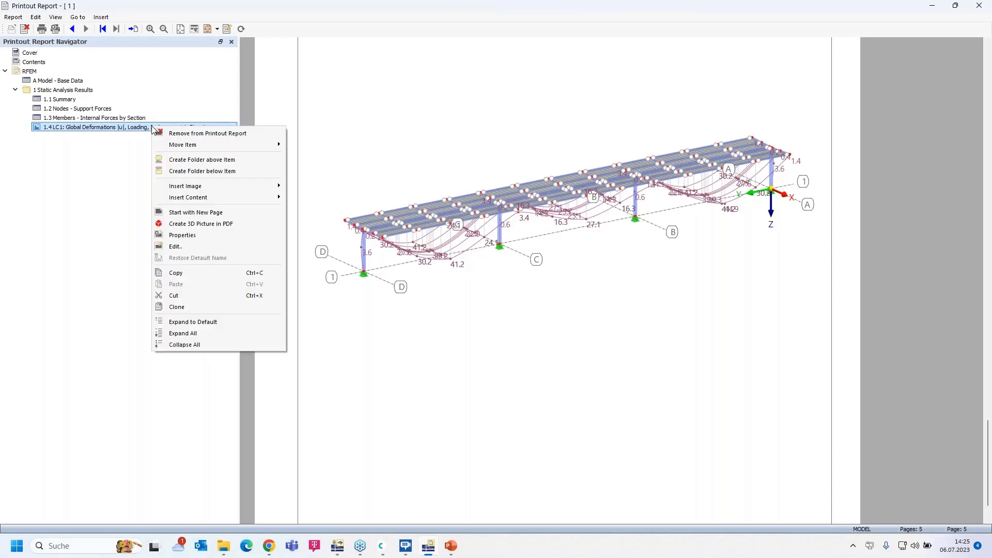
left_click(218, 241)
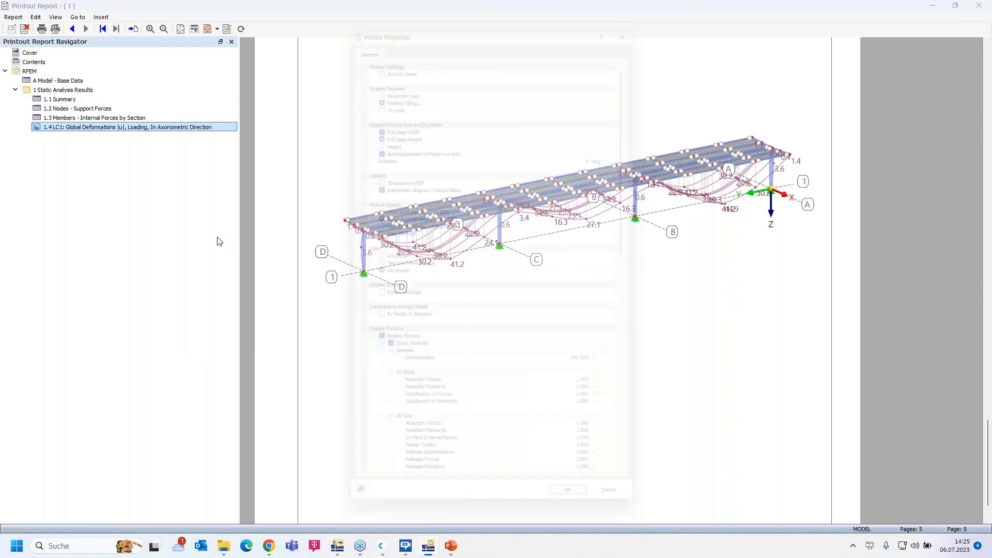
left_click(644, 8)
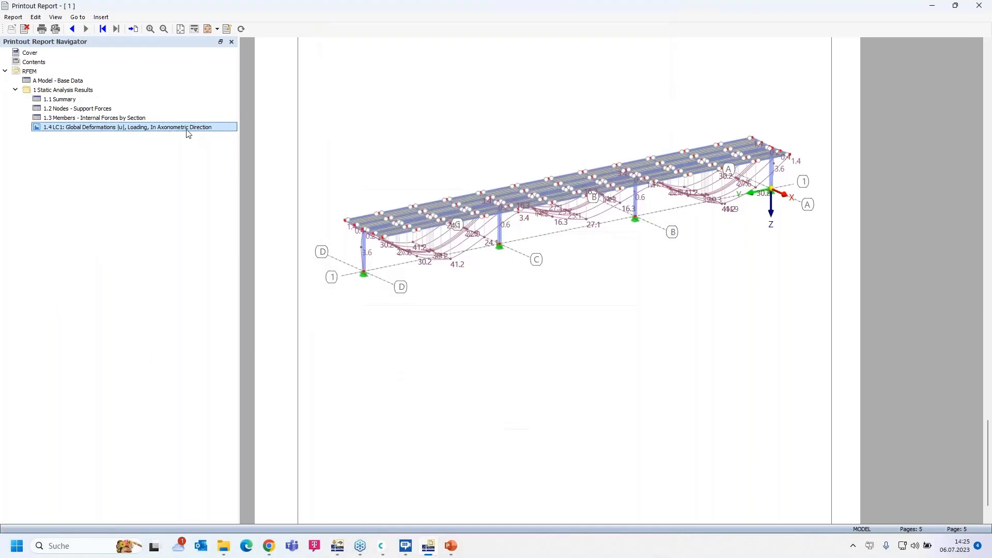
Edit the LC1 deformations report picture to show the structure in X-direction, zoomed out to fit, and apply the change.
right_click(188, 129)
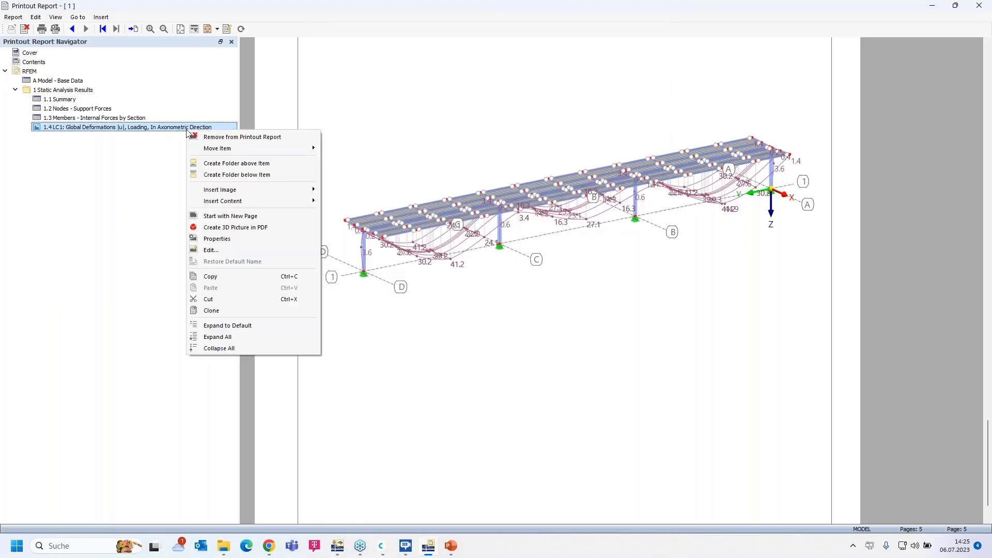
left_click(224, 250)
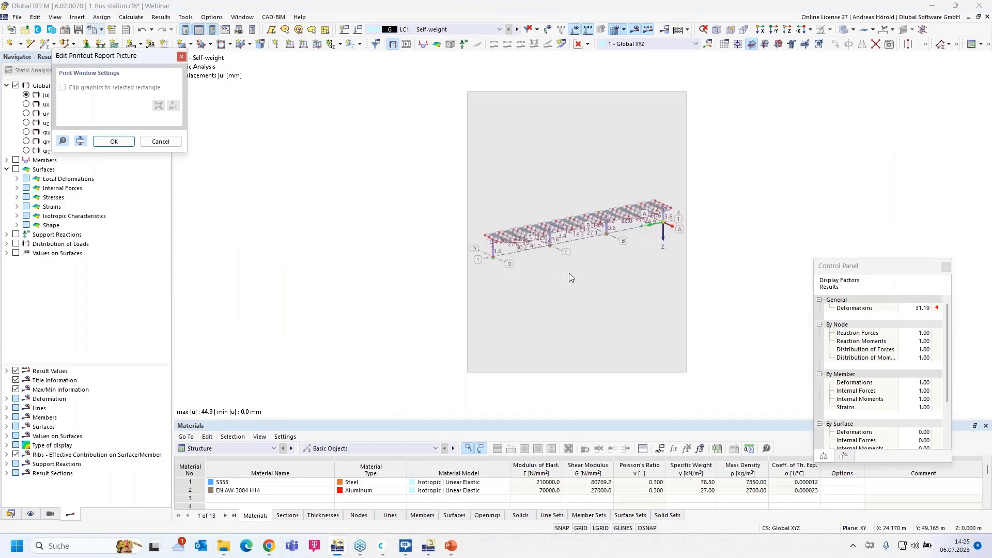
left_click(760, 30)
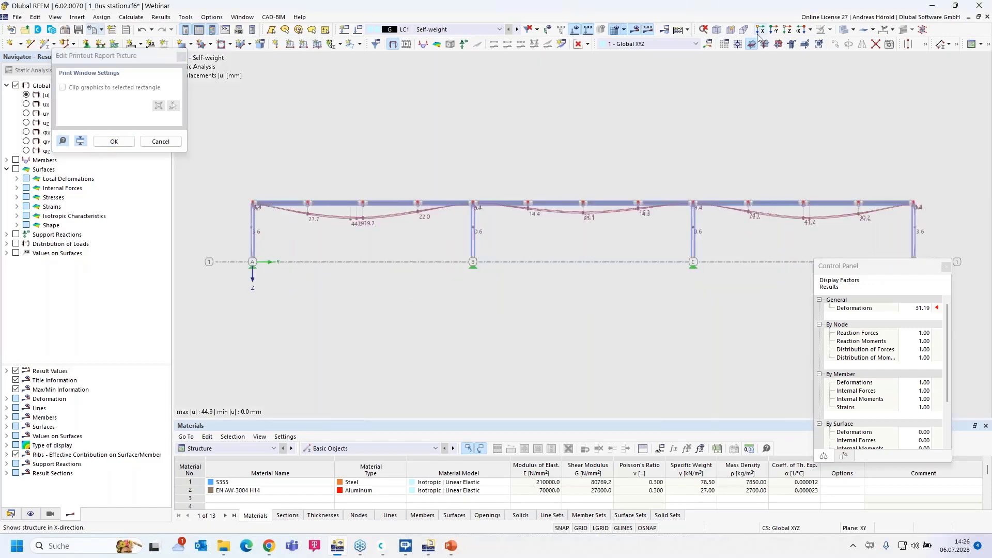
scroll(323, 367, "down", 3)
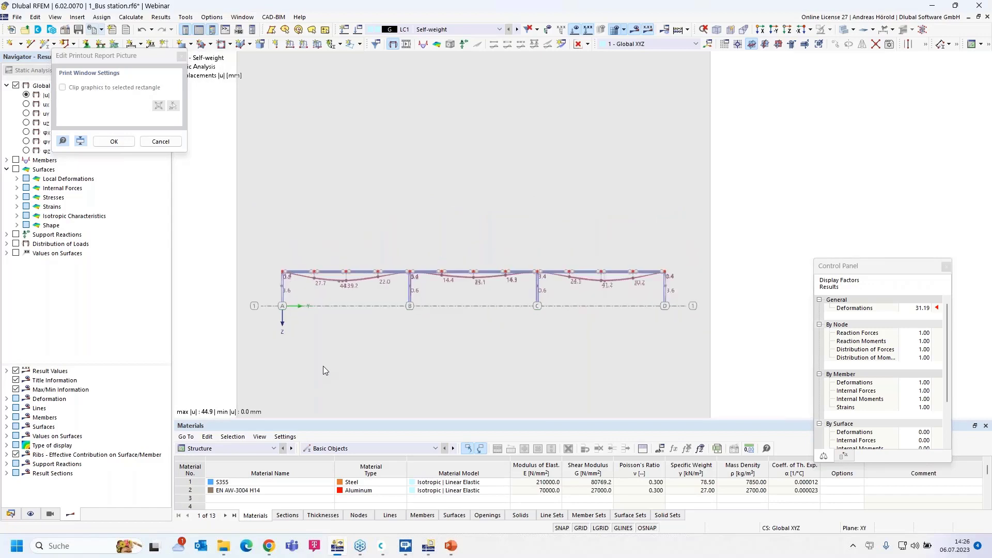
left_click(114, 143)
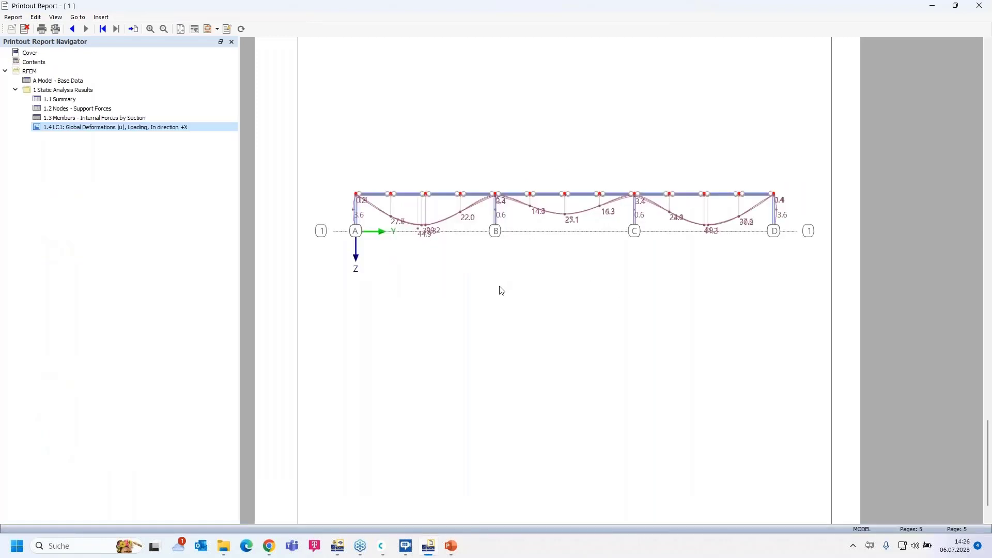
Set the deformations display factor to 50 in the LC1 report picture's properties and apply it.
right_click(132, 129)
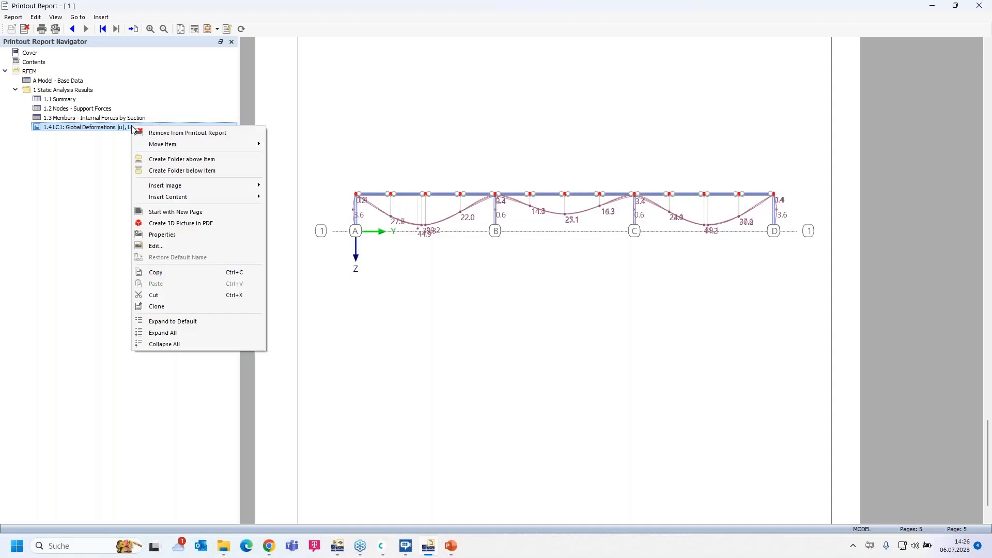
left_click(180, 236)
left_click_drag(525, 10, 227, 11)
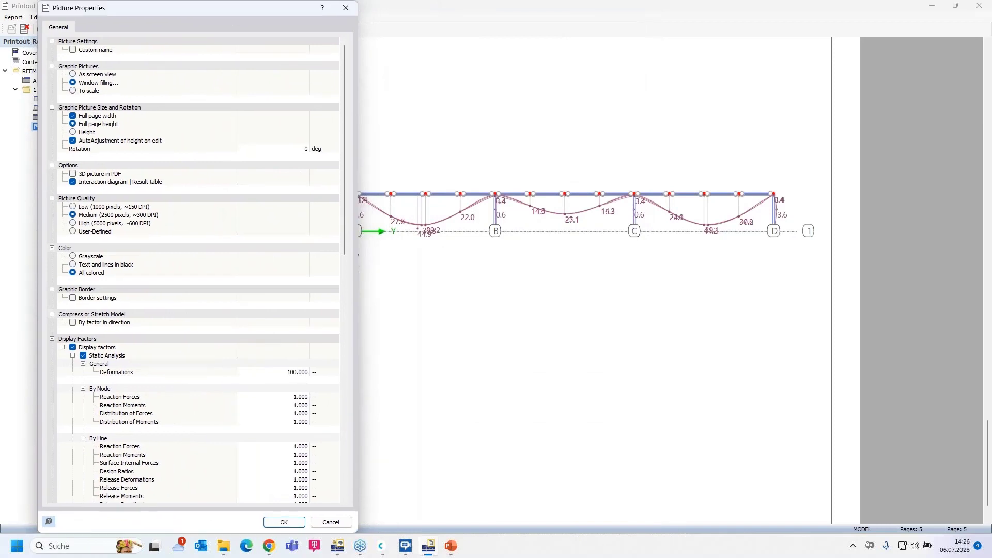
left_click(288, 373)
left_click(288, 373)
type("50")
key("Tab")
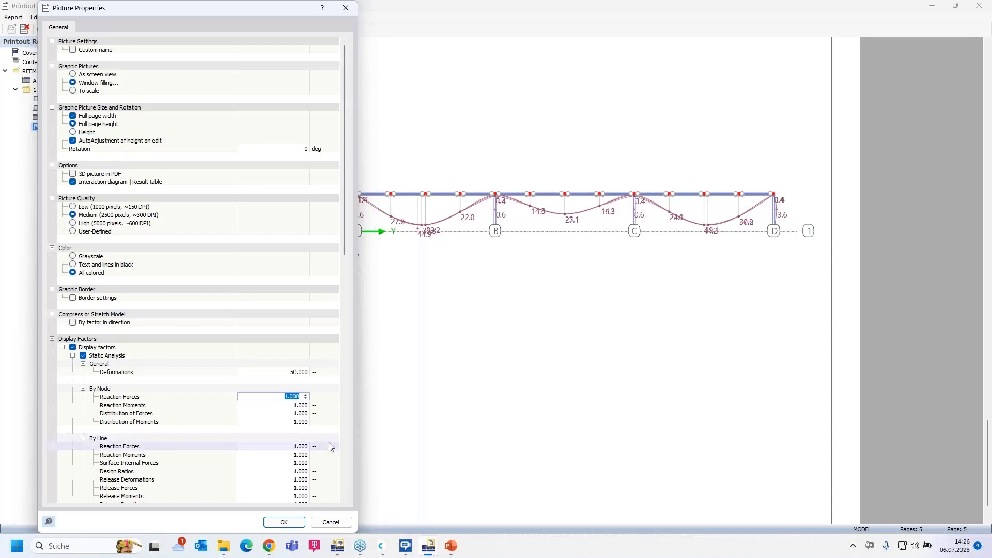
left_click(274, 522)
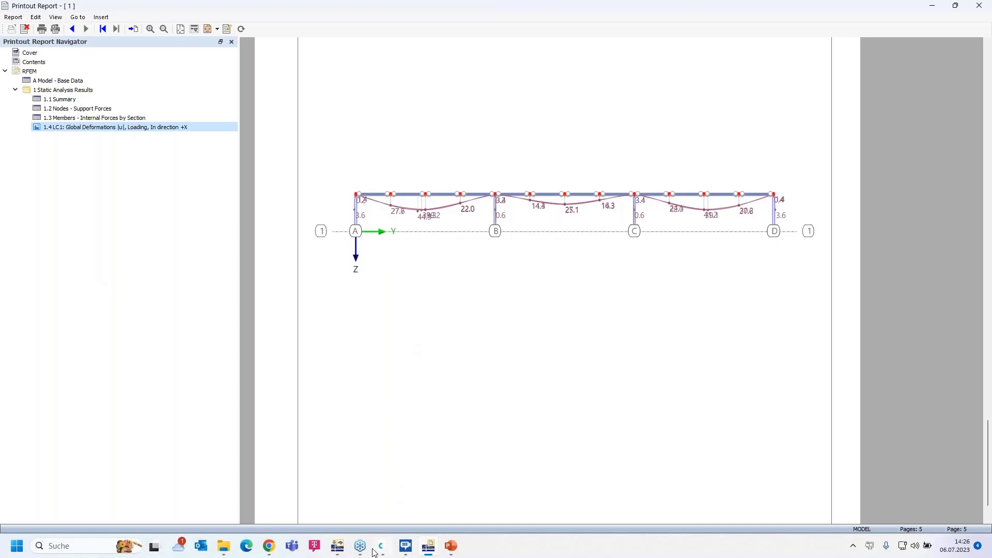
Switch to the PowerPoint slide show and advance to the slide on booking a free online appointment.
mouse_move(457, 553)
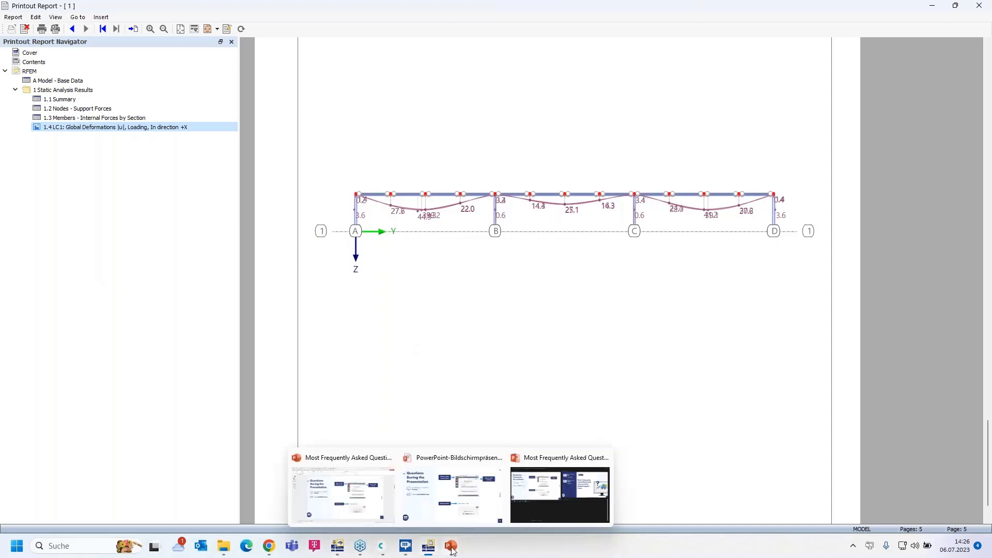
left_click(462, 497)
left_click(893, 303)
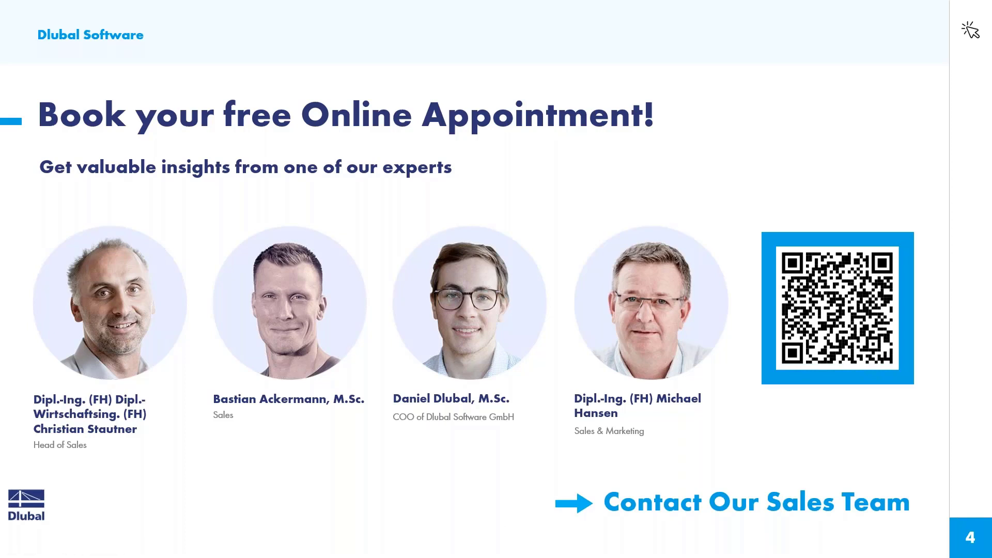
Switch to the Dlubal website in the browser and open the Webinars page from the events section.
key("alt+Tab")
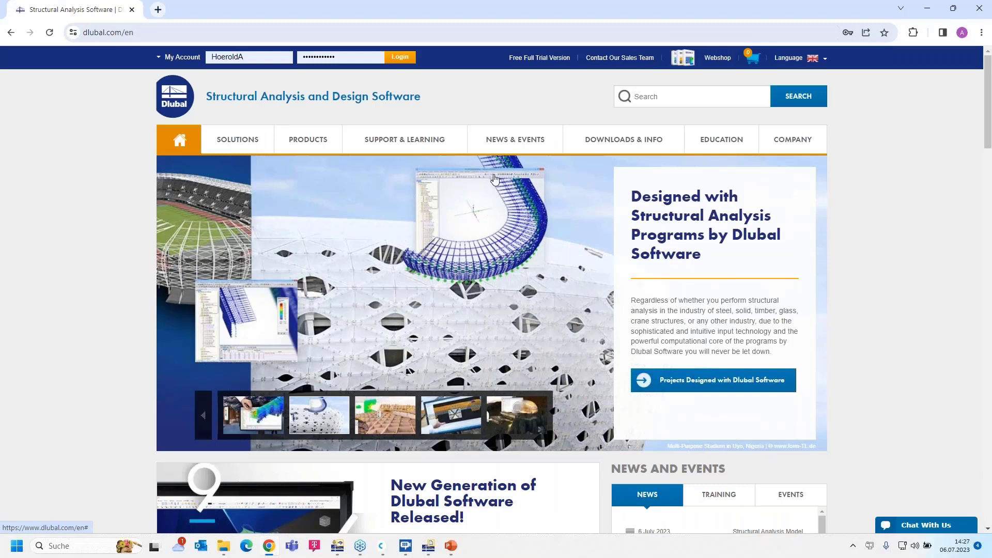
mouse_move(405, 139)
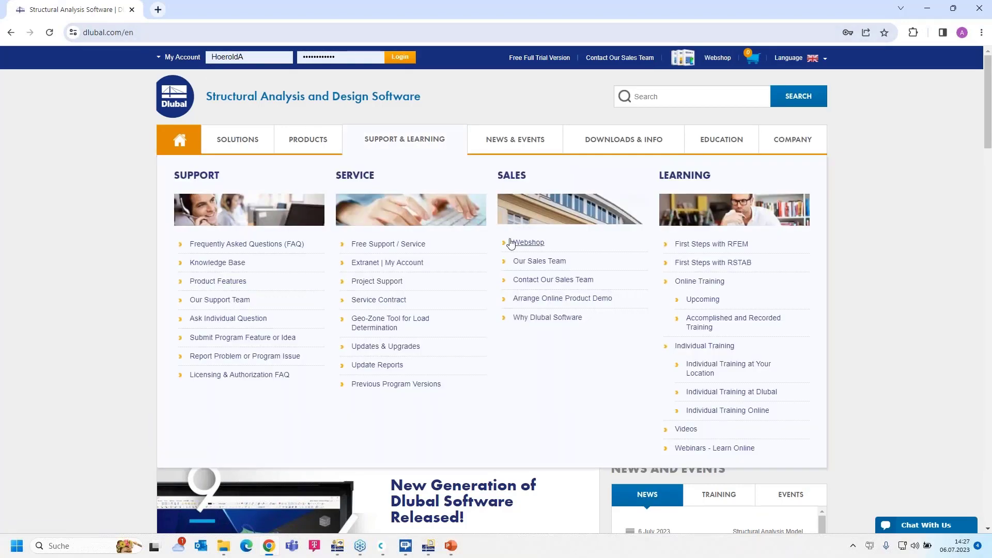
mouse_move(525, 143)
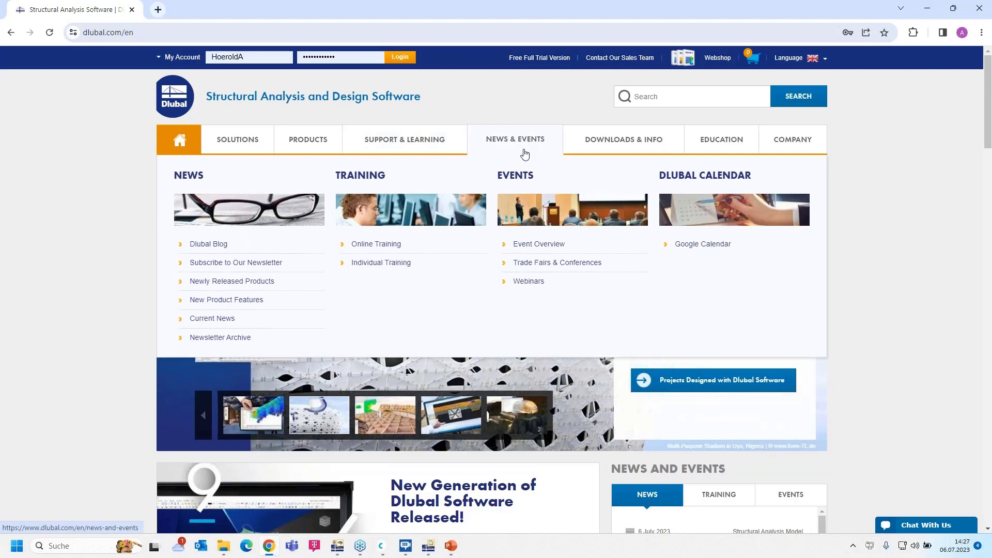
left_click(529, 282)
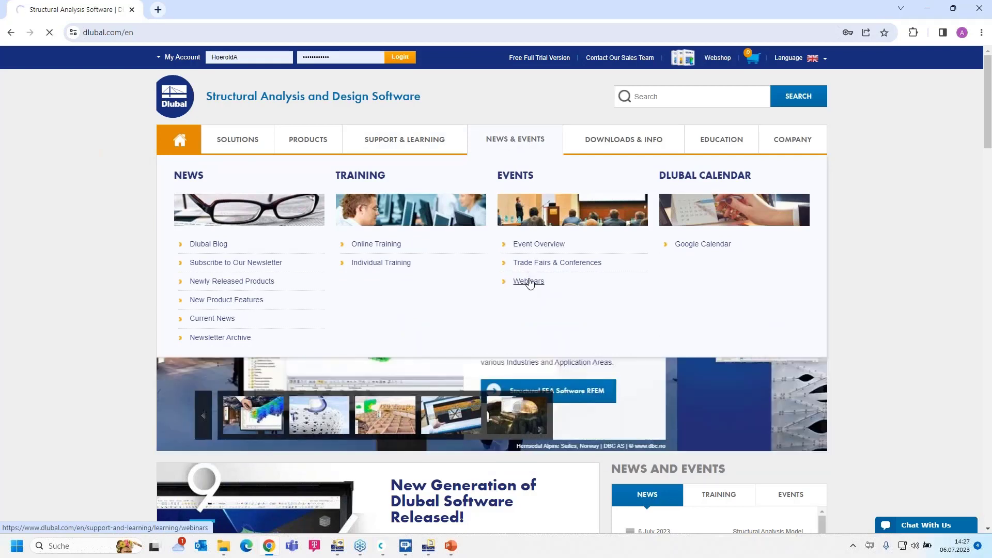
Look through the Webinars page for the topics, dates and times of the upcoming English webinars.
scroll(530, 283, "down", 2)
scroll(519, 150, "down", 6)
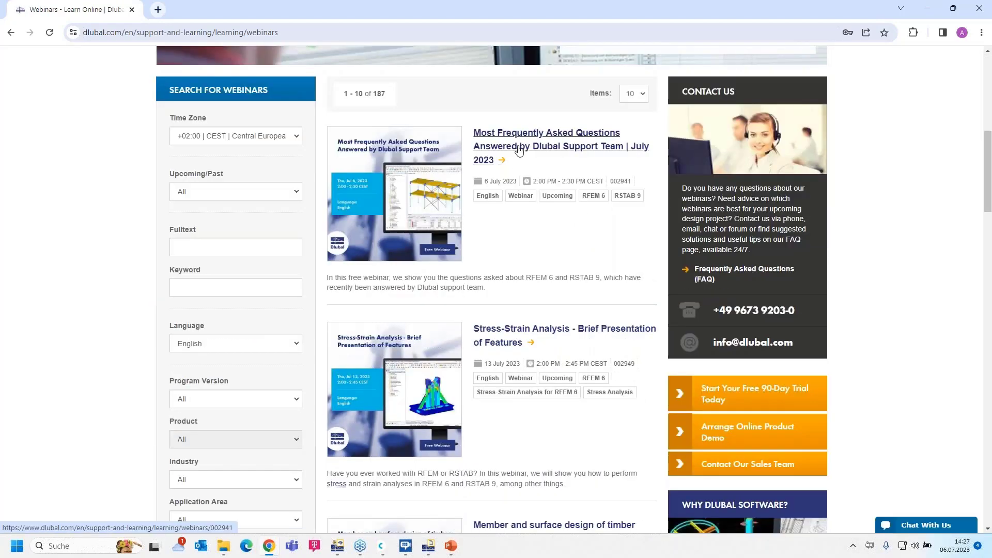
scroll(519, 151, "down", 3)
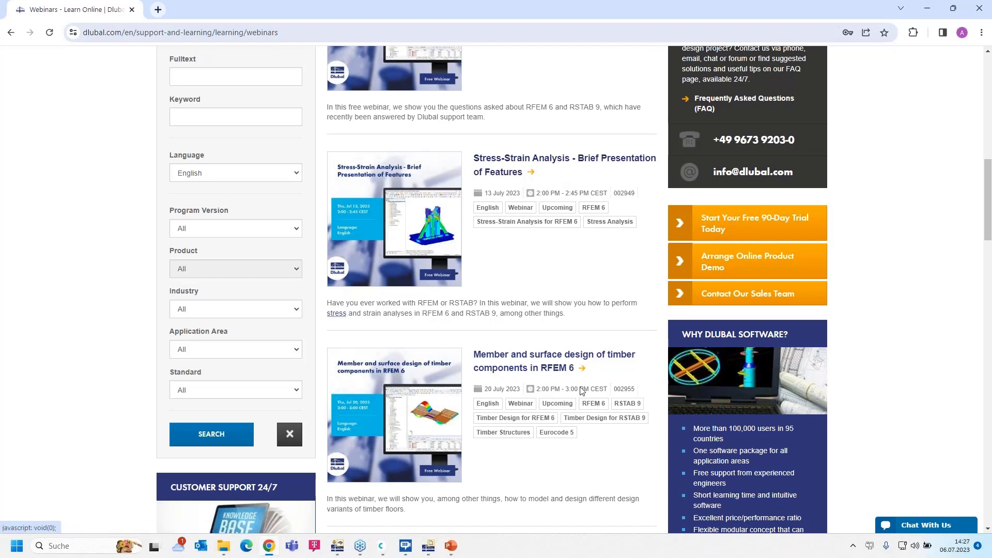
scroll(582, 362, "down", 1)
scroll(519, 305, "down", 1)
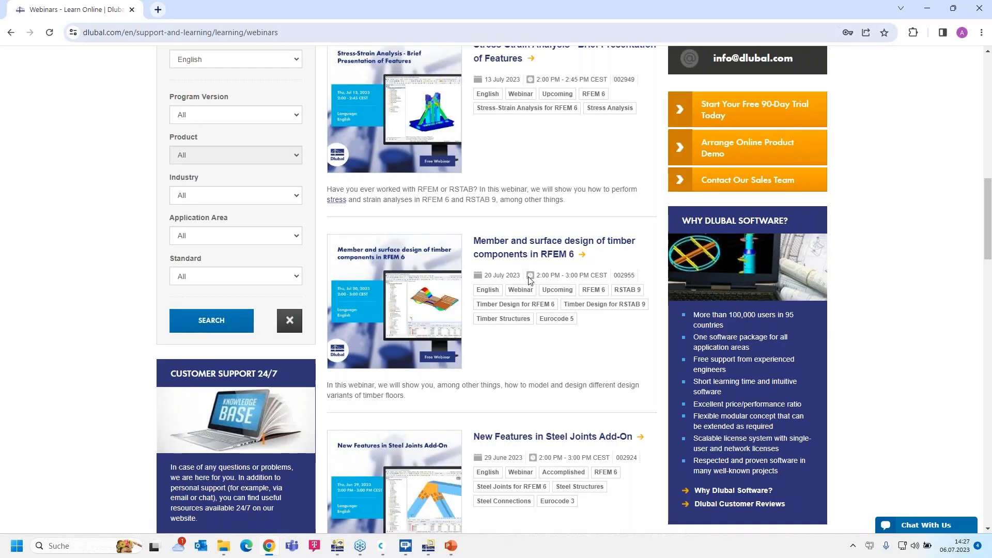
mouse_move(552, 275)
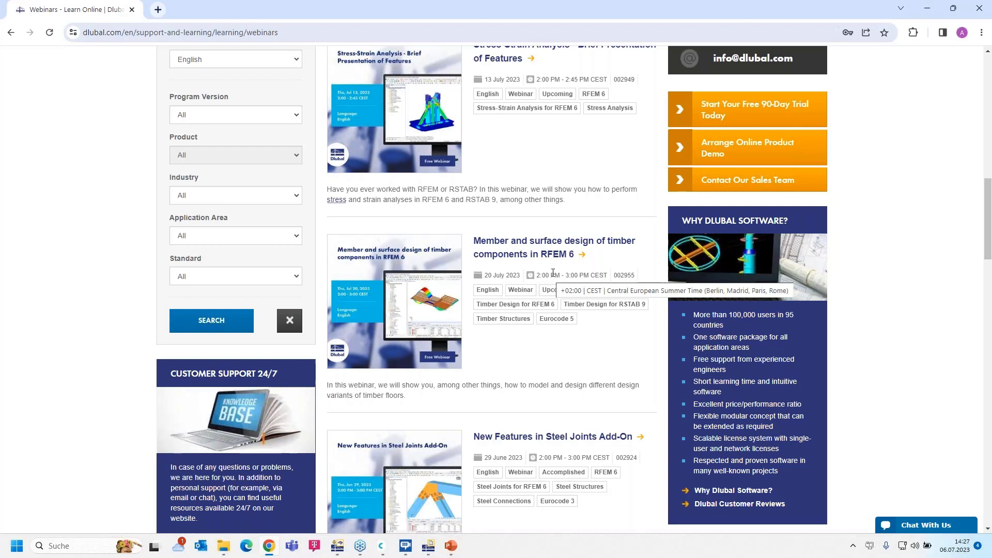
scroll(581, 308, "up", 7)
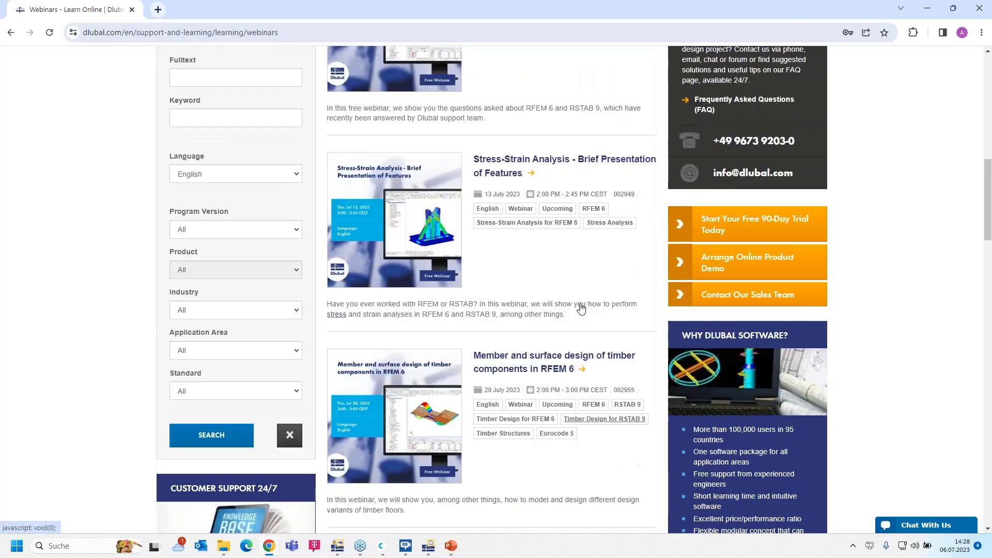
scroll(581, 308, "down", 2)
scroll(580, 308, "down", 2)
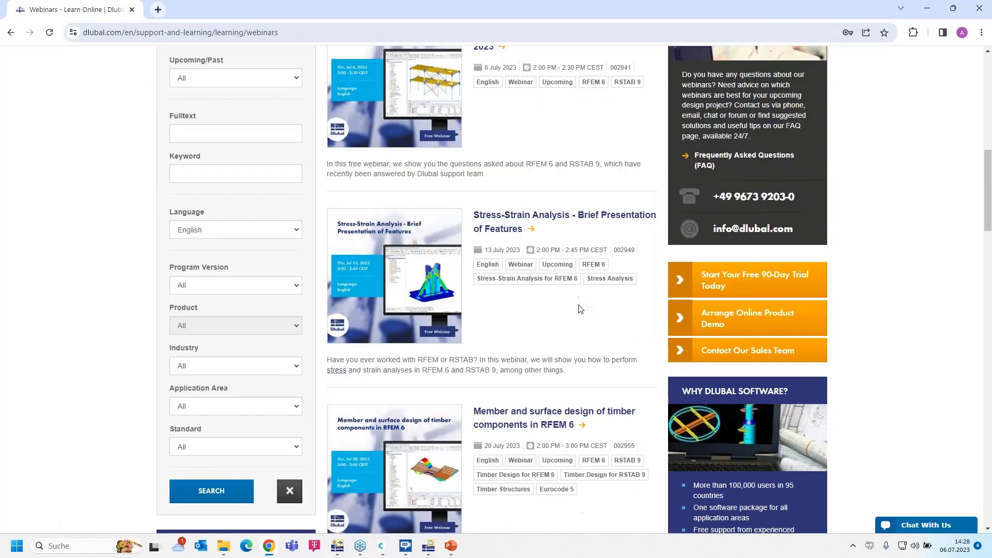
scroll(578, 309, "up", 3)
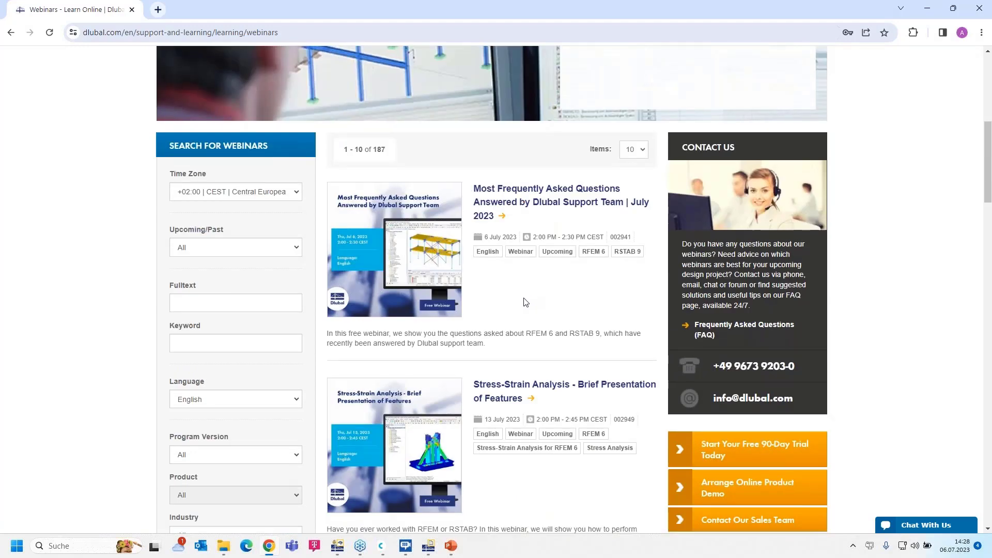
scroll(525, 302, "down", 4)
scroll(525, 305, "up", 3)
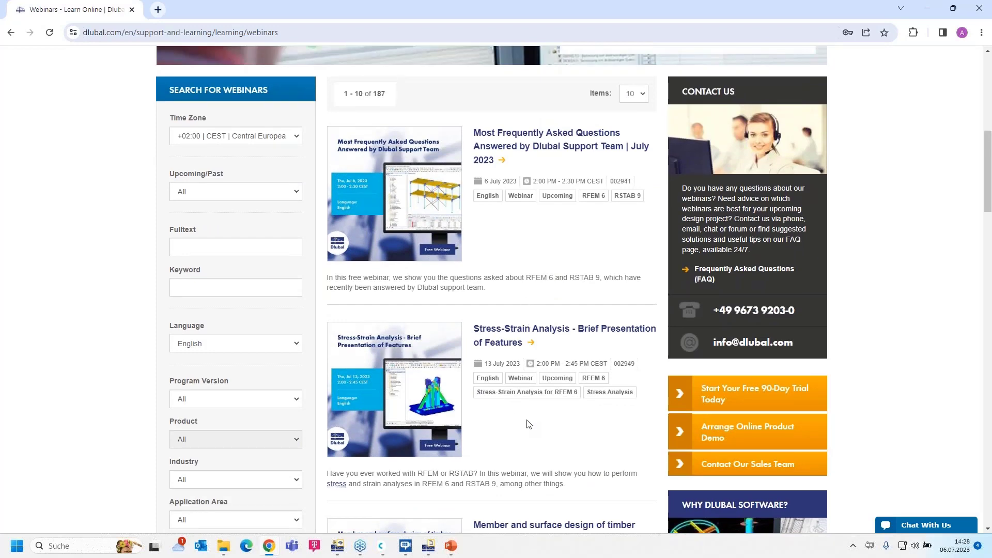
scroll(528, 424, "down", 2)
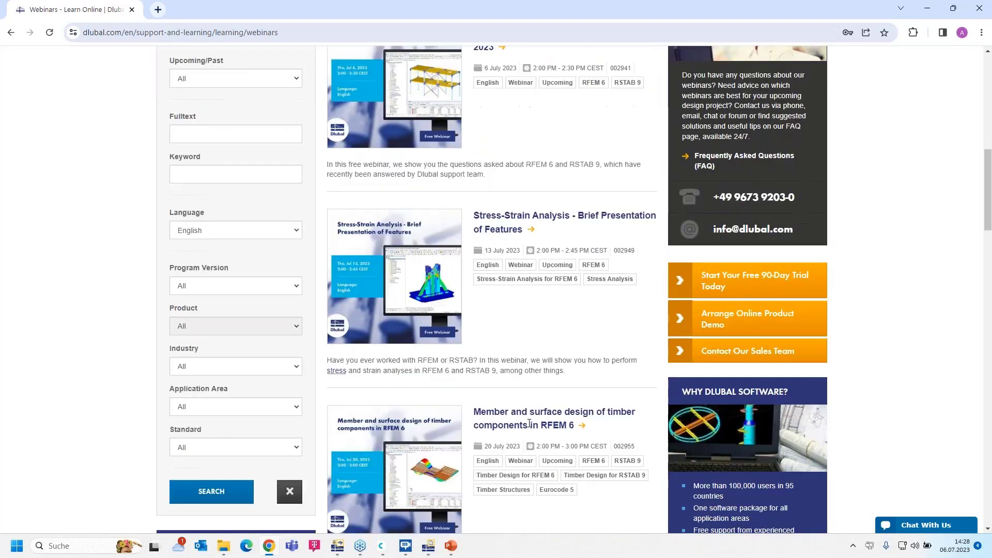
scroll(530, 420, "up", 4)
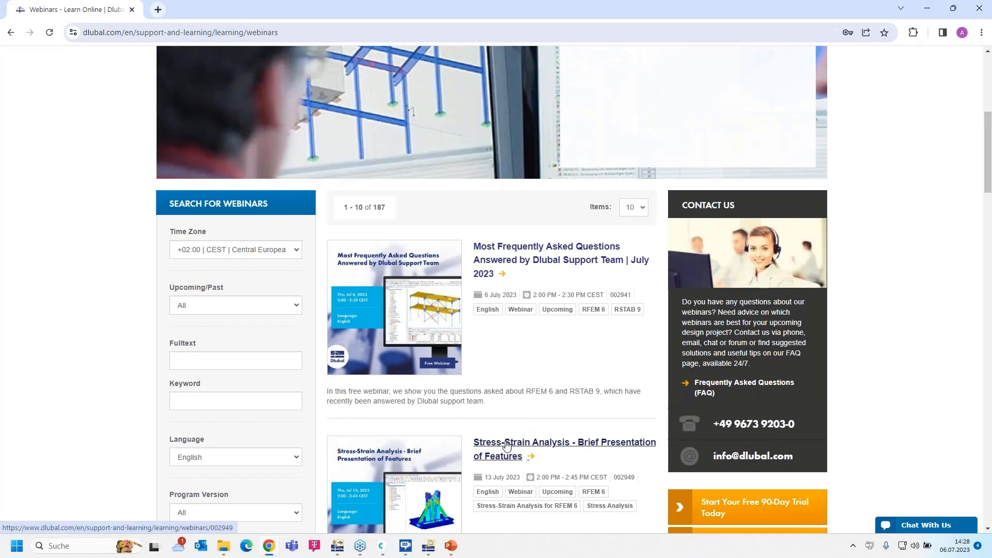
Open the webinar "Stress-Strain Analysis - Brief Presentation of Features" and find its registration option below the speakers and links.
scroll(538, 365, "down", 2)
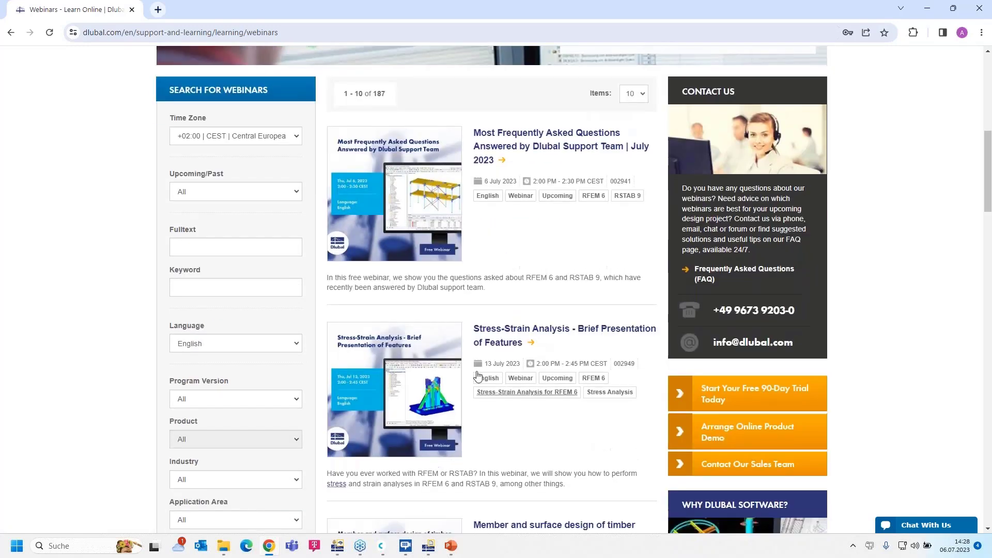
left_click(504, 332)
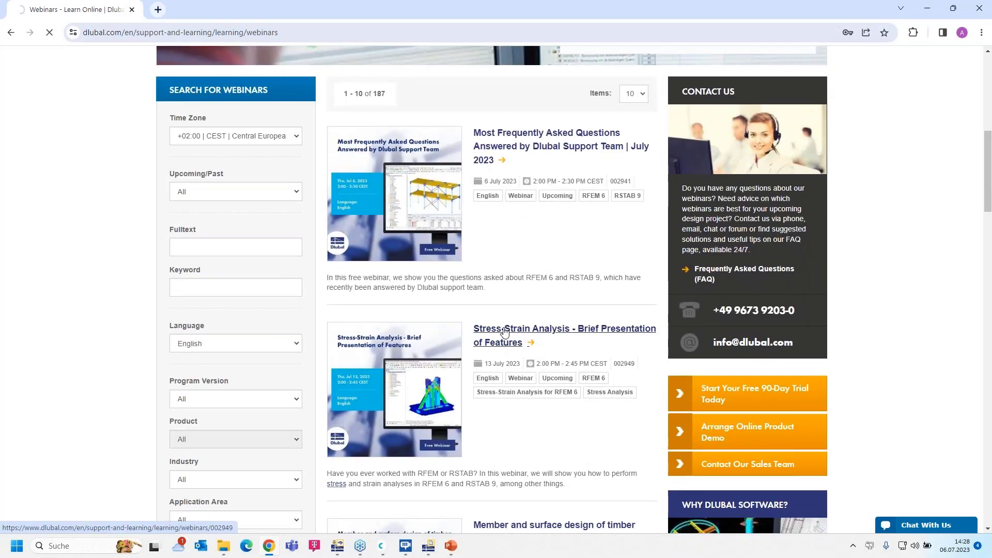
scroll(504, 332, "down", 8)
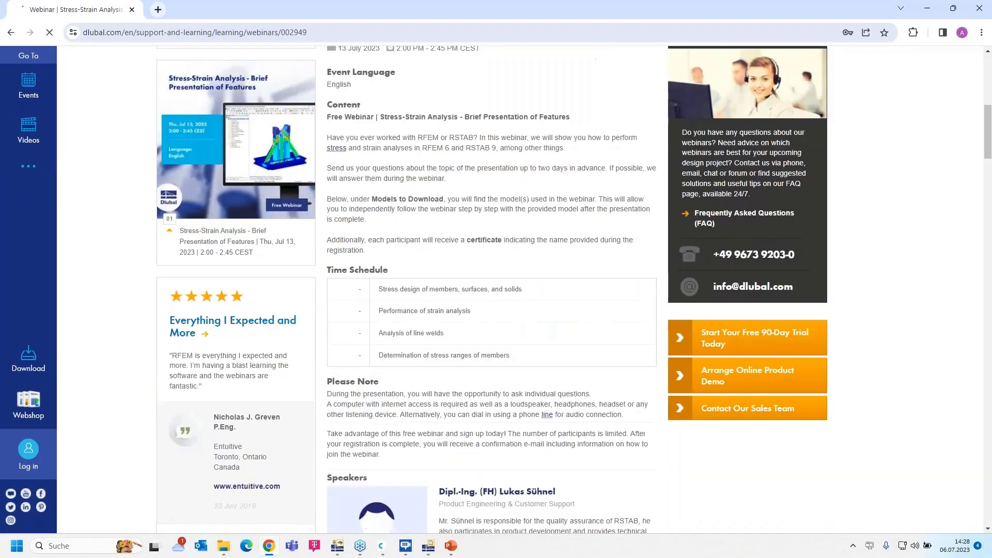
scroll(357, 310, "down", 10)
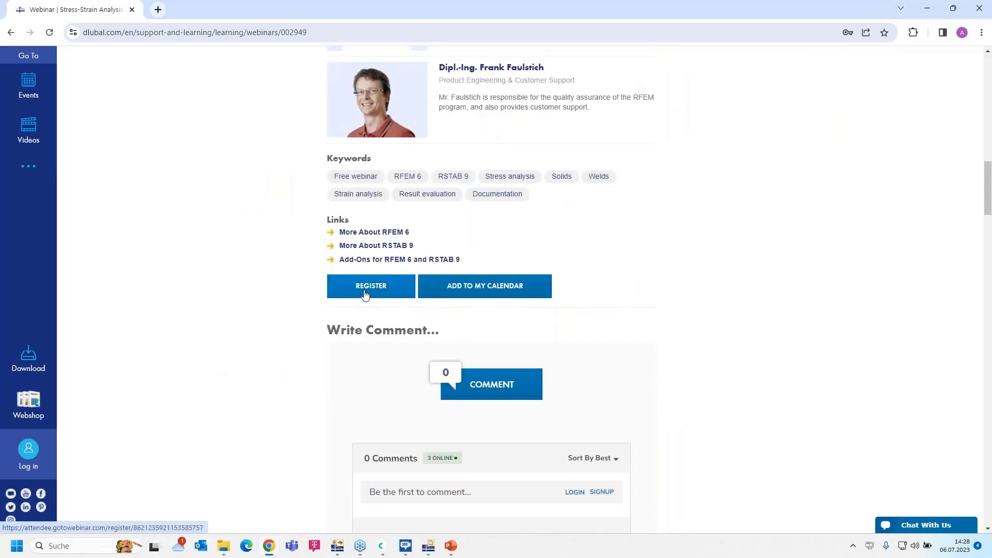
Return to the webinar list, open the July 2023 "Most Frequently Asked Questions" webinar and review its description, speakers and links.
left_click(10, 32)
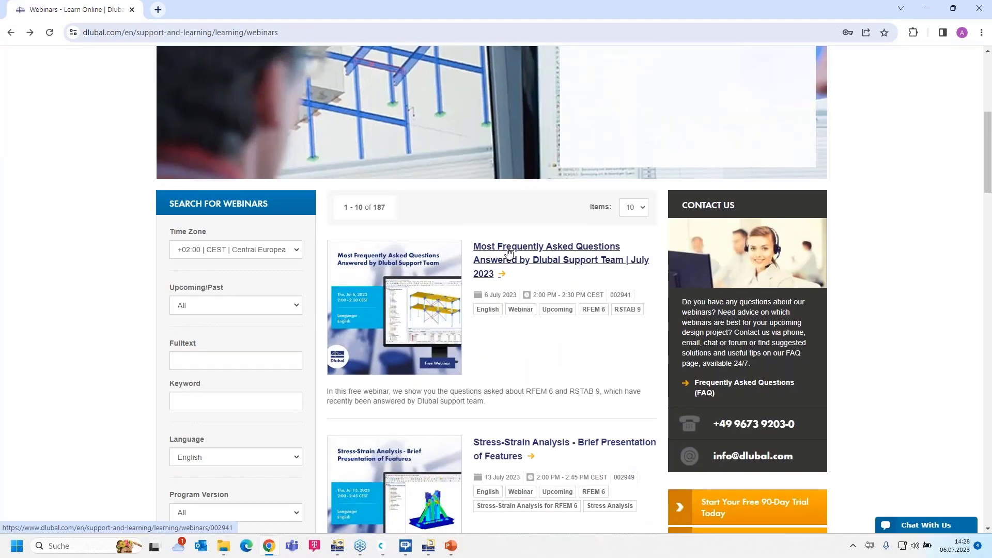
left_click(508, 252)
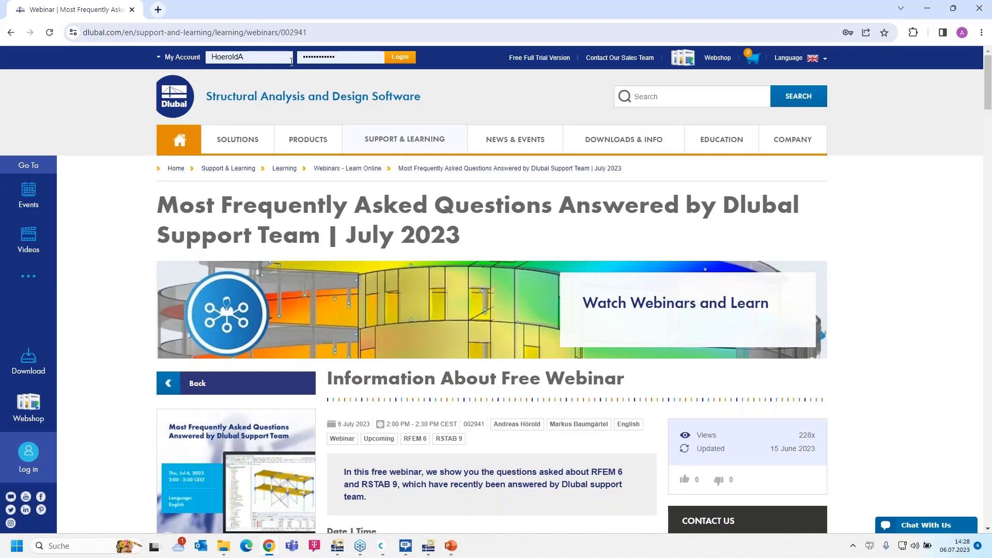
scroll(875, 399, "down", 1)
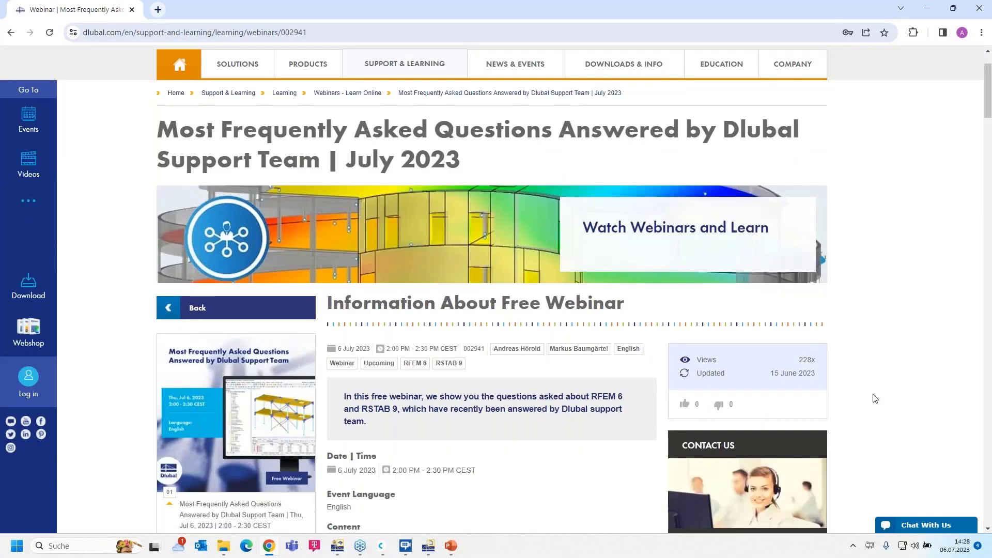
scroll(875, 398, "down", 2)
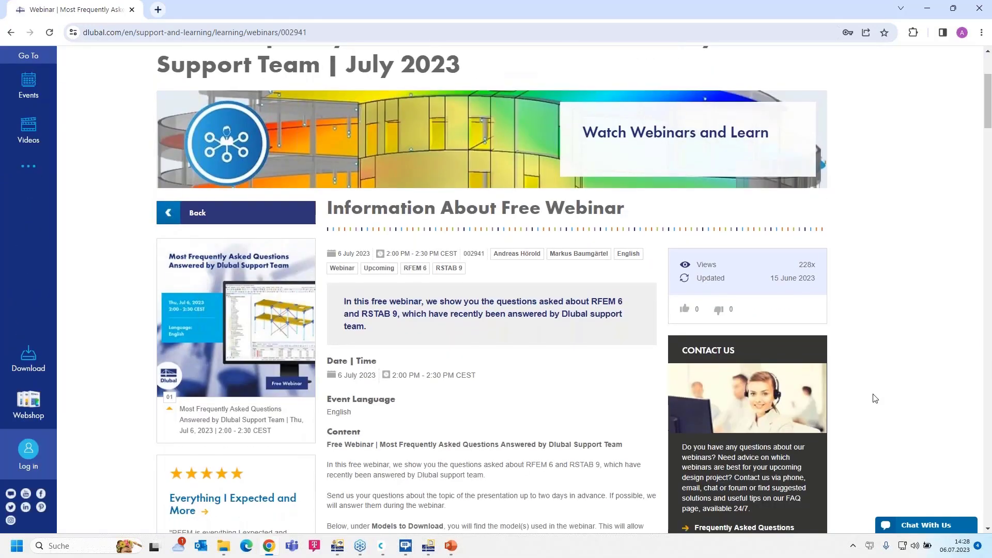
scroll(875, 398, "down", 4)
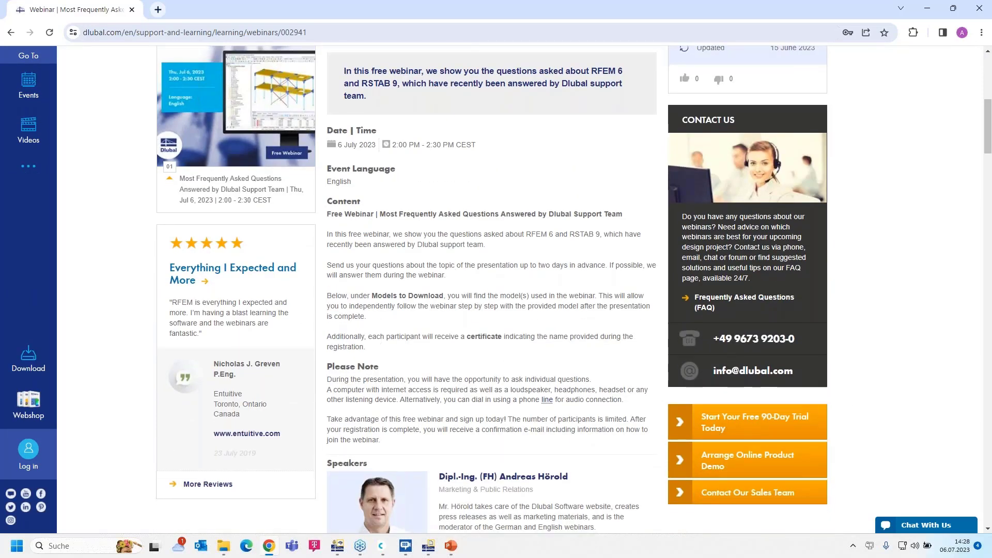
scroll(482, 296, "down", 2)
scroll(430, 251, "down", 10)
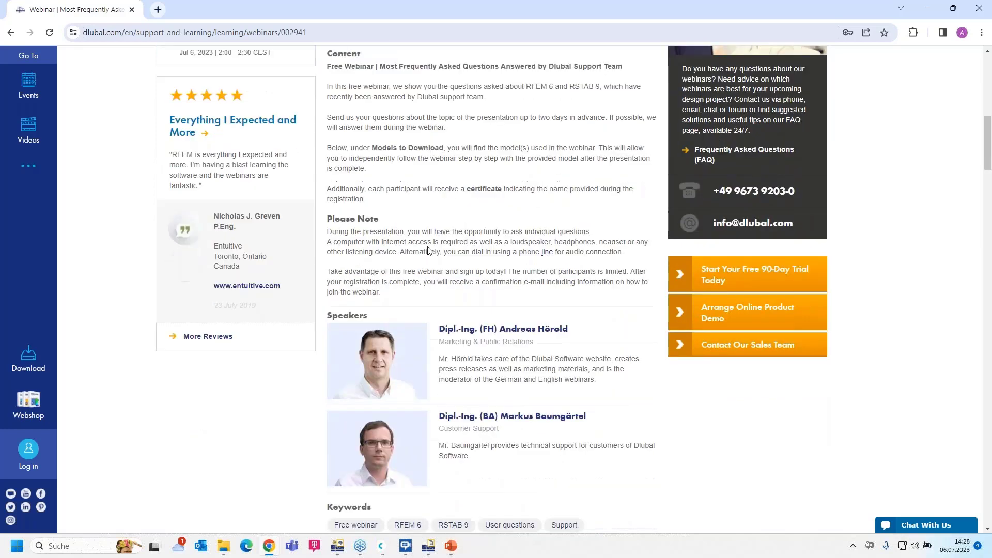
scroll(424, 288, "up", 6)
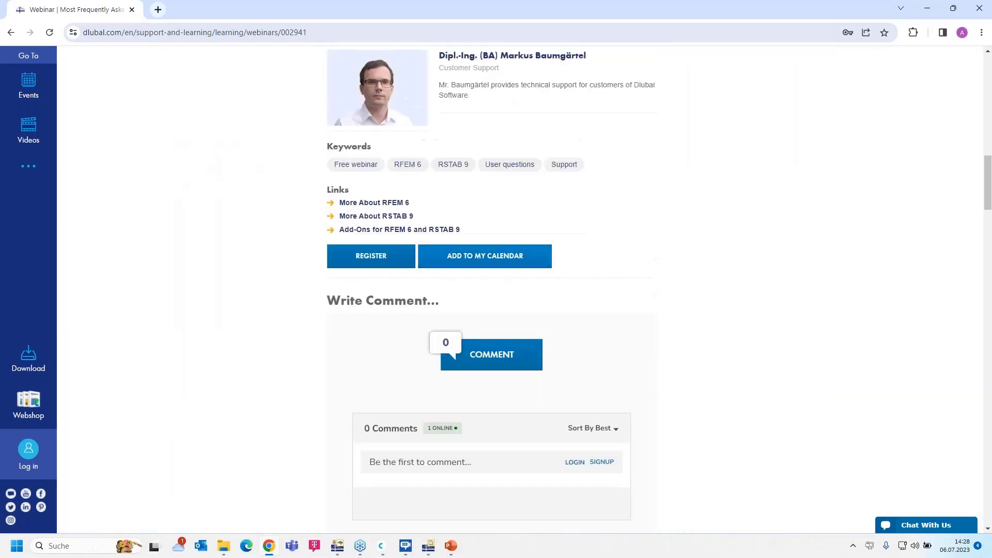
scroll(424, 289, "down", 15)
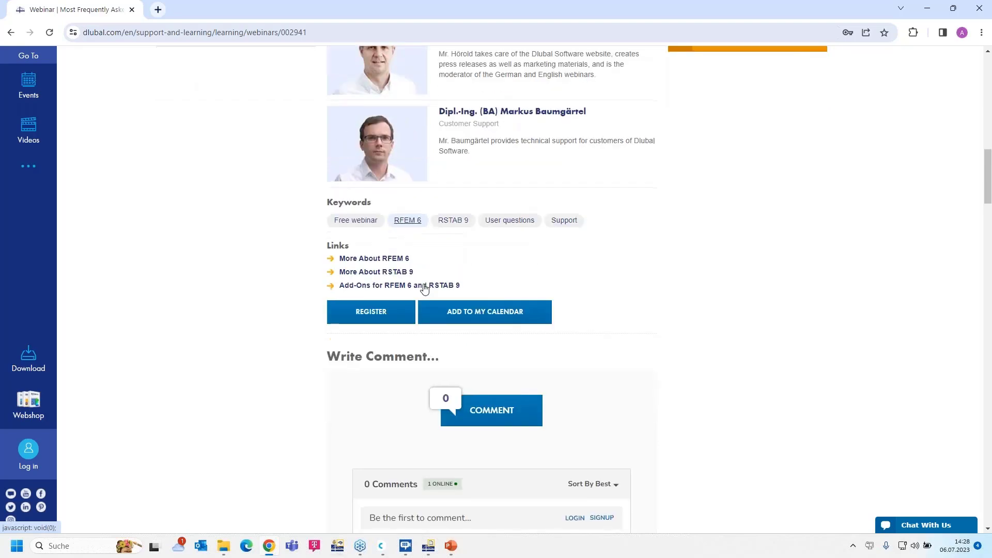
Examine the Models to Download section of the July 2023 webinar page, and return to the page heading.
scroll(744, 451, "down", 8)
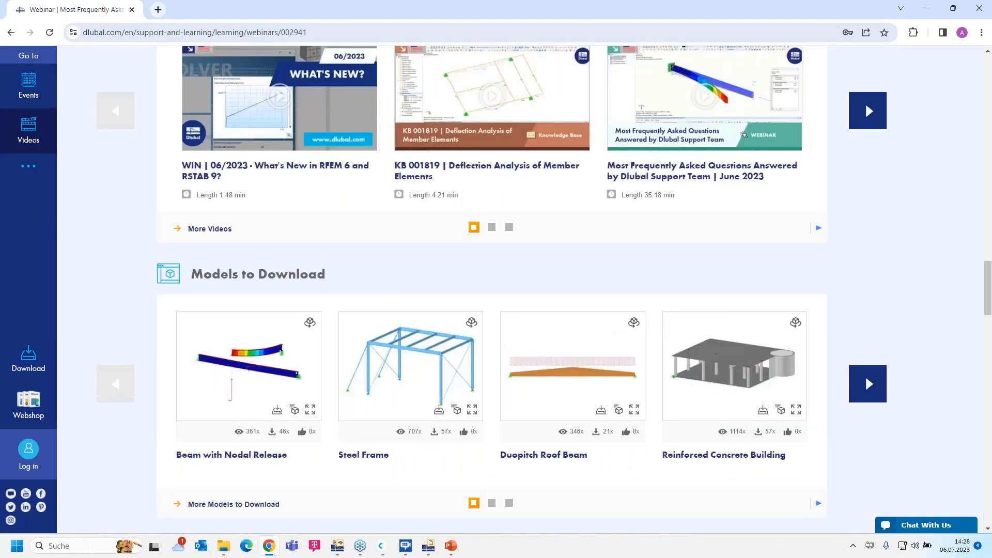
scroll(411, 243, "up", 1)
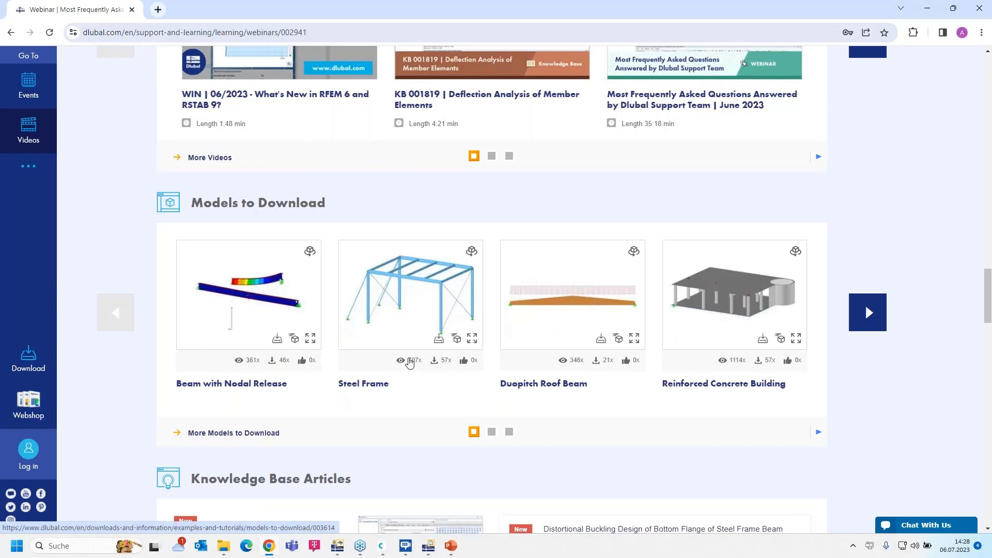
scroll(408, 356, "up", 8)
scroll(409, 363, "up", 15)
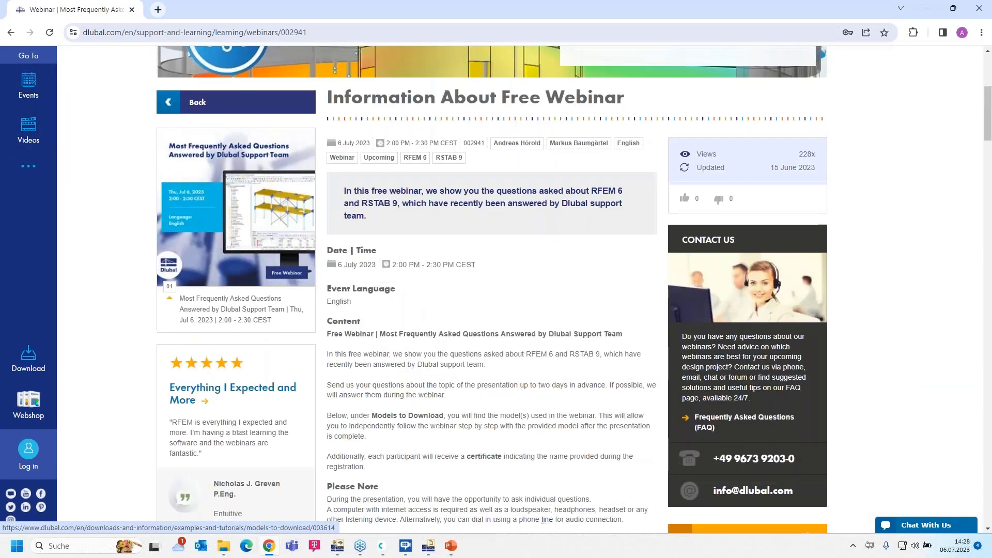
scroll(410, 363, "up", 2)
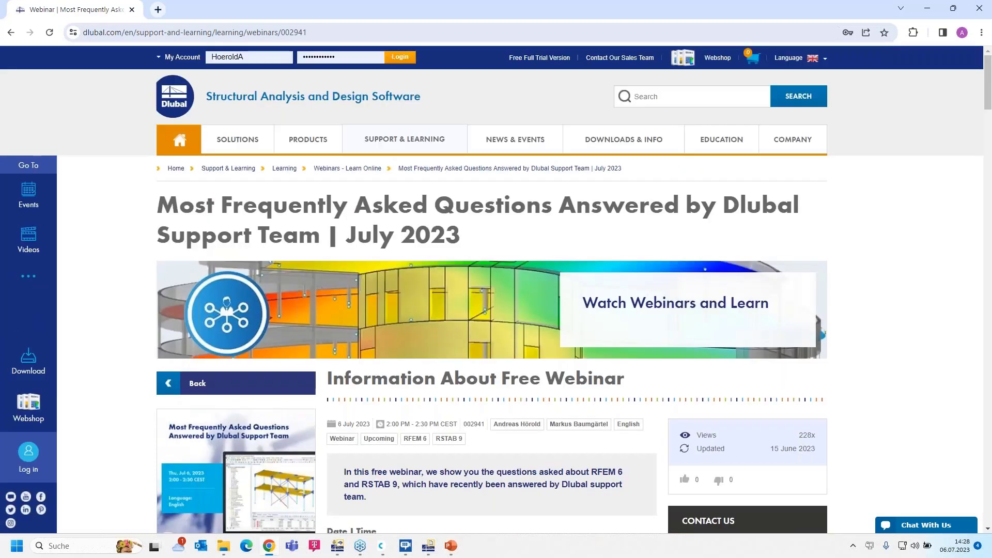